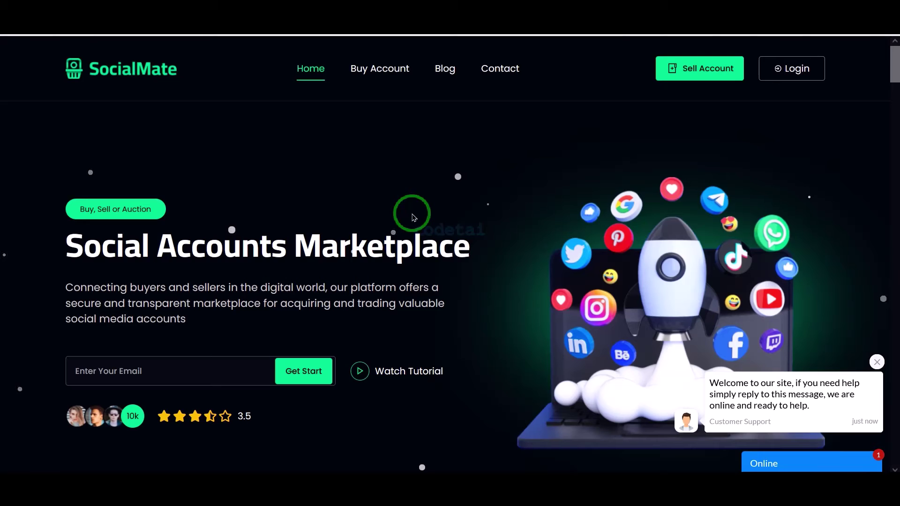
# - Scroll through the demo homepage's listings, benefits and feature sections, then select the address bar
pyautogui.scroll(-12, 412, 216)
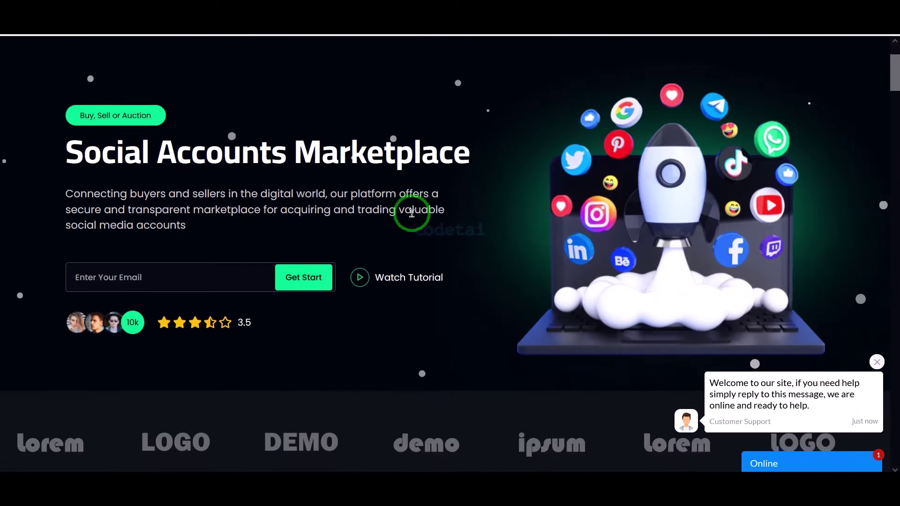
pyautogui.scroll(-7, 412, 217)
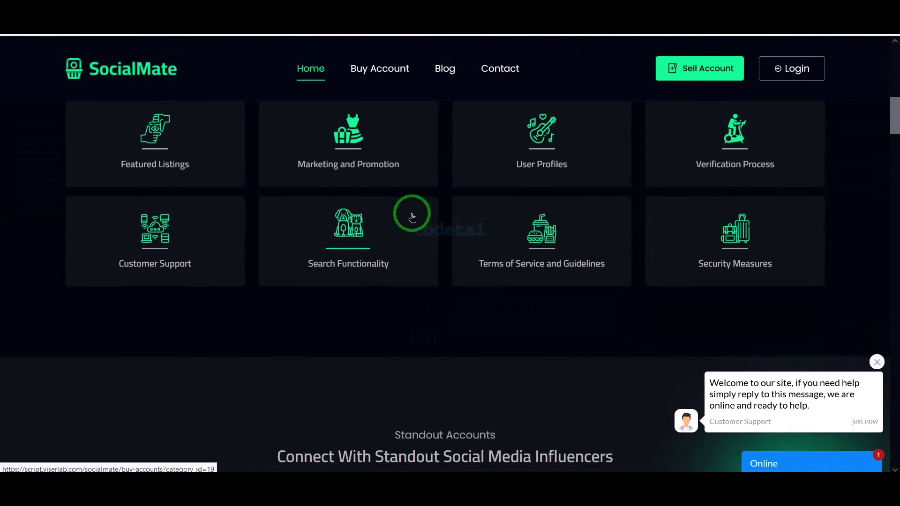
pyautogui.scroll(-2, 412, 214)
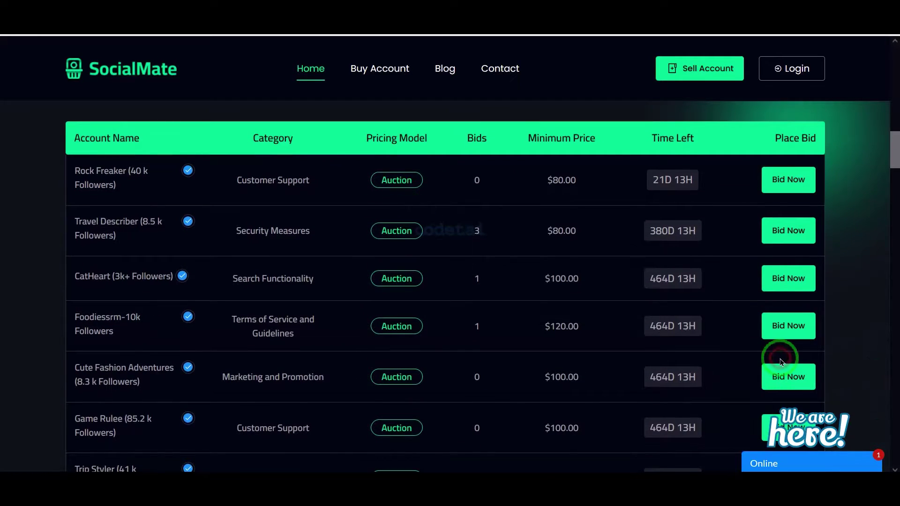
pyautogui.scroll(-2, 780, 360)
pyautogui.scroll(-13, 780, 361)
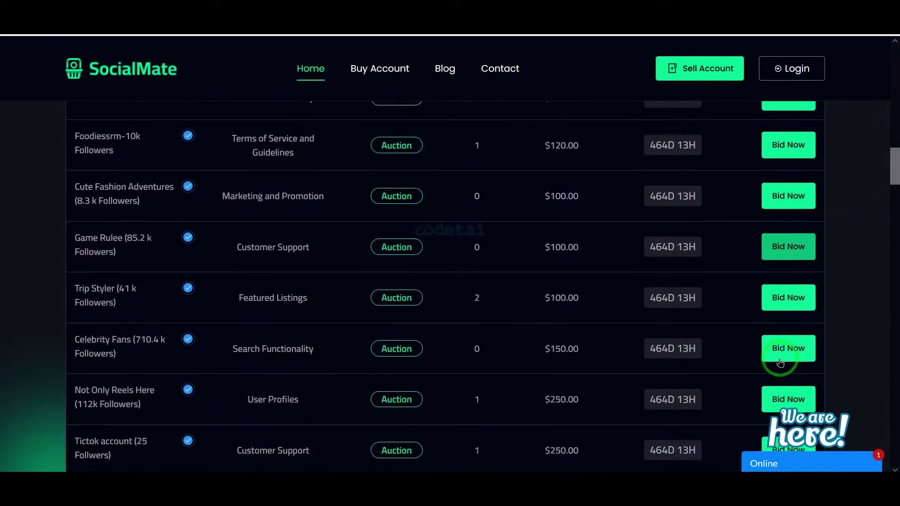
pyautogui.scroll(-10, 779, 361)
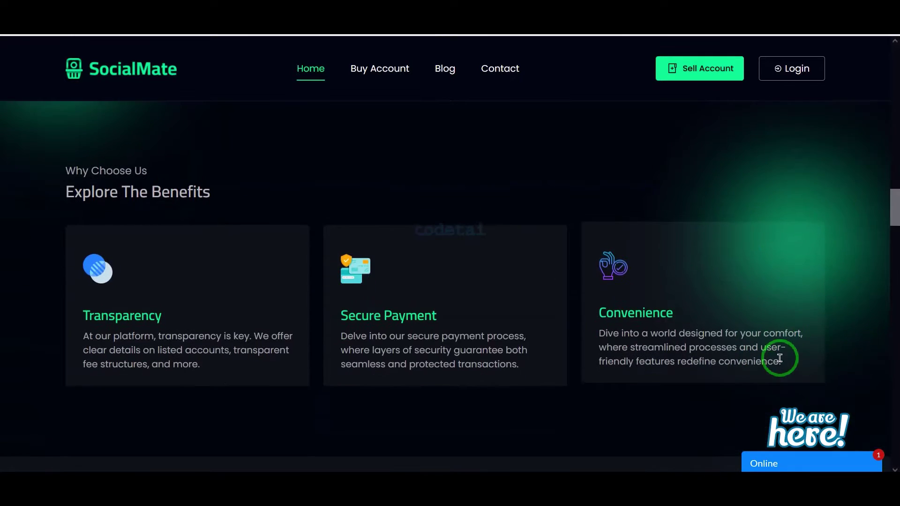
pyautogui.scroll(-10, 780, 361)
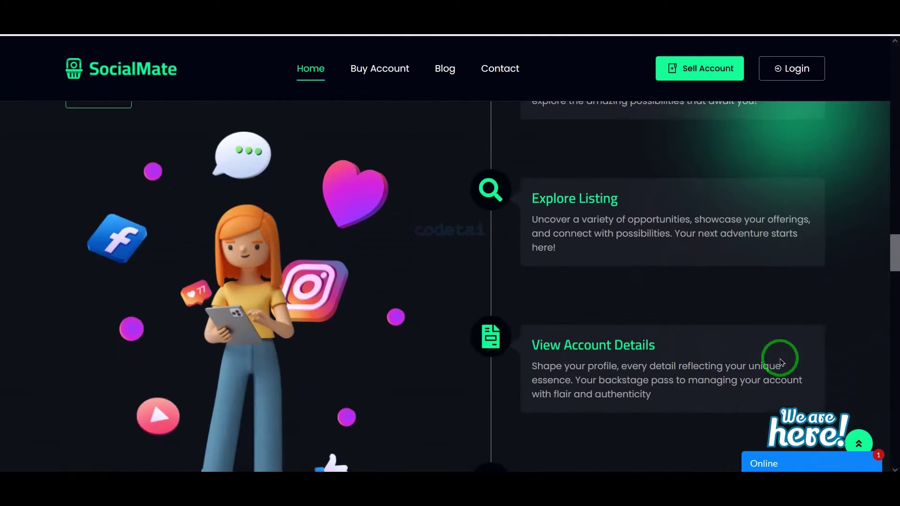
pyautogui.scroll(-12, 779, 358)
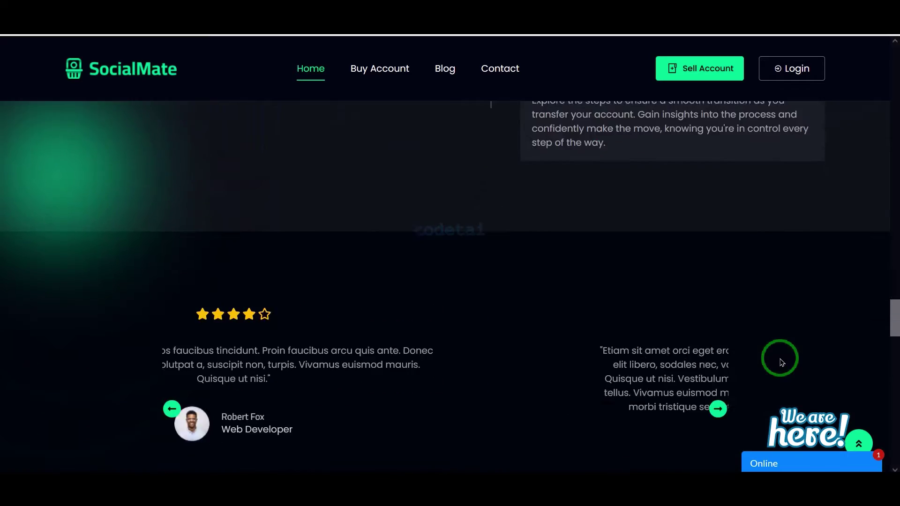
pyautogui.scroll(-12, 781, 361)
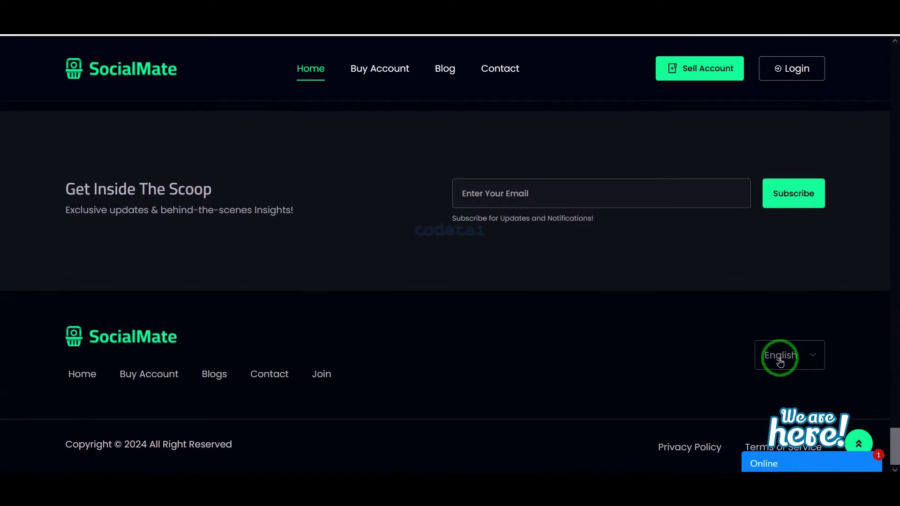
pyautogui.scroll(7, 780, 362)
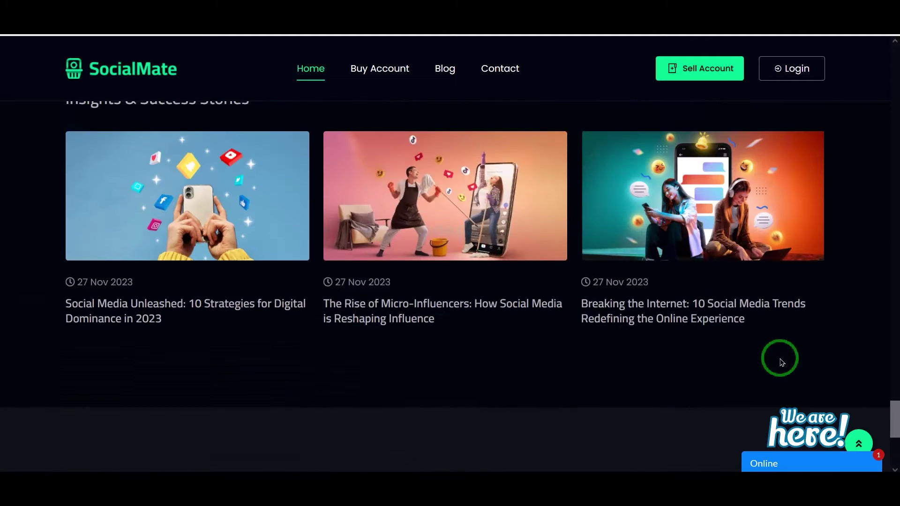
pyautogui.scroll(8, 780, 361)
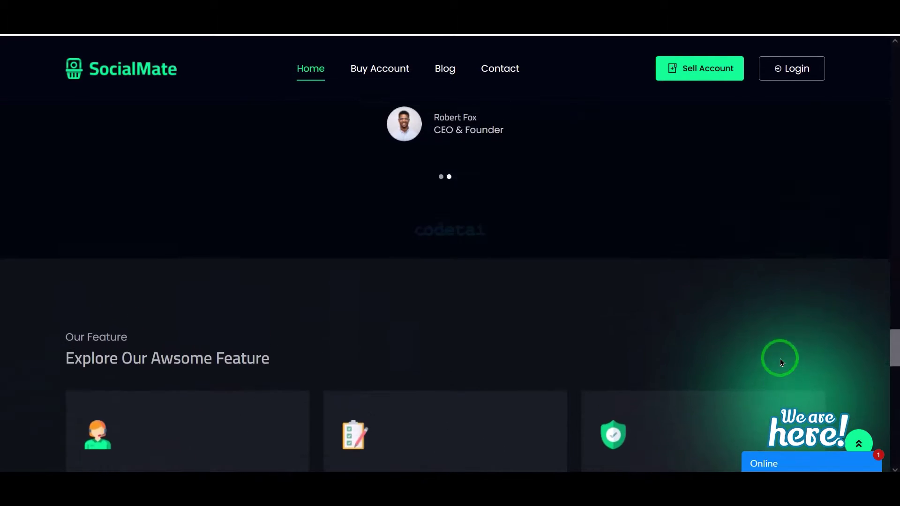
pyautogui.scroll(10, 780, 361)
pyautogui.click(374, 42)
# - Load the admin login page, sign in, and scroll through the dashboard charts and sidebar
pyautogui.press('Return')
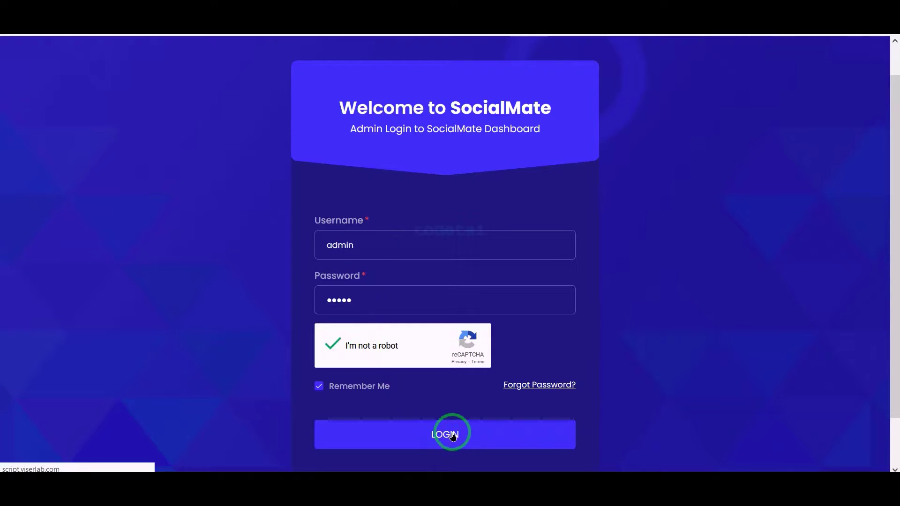
pyautogui.click(452, 435)
pyautogui.scroll(-10, 644, 270)
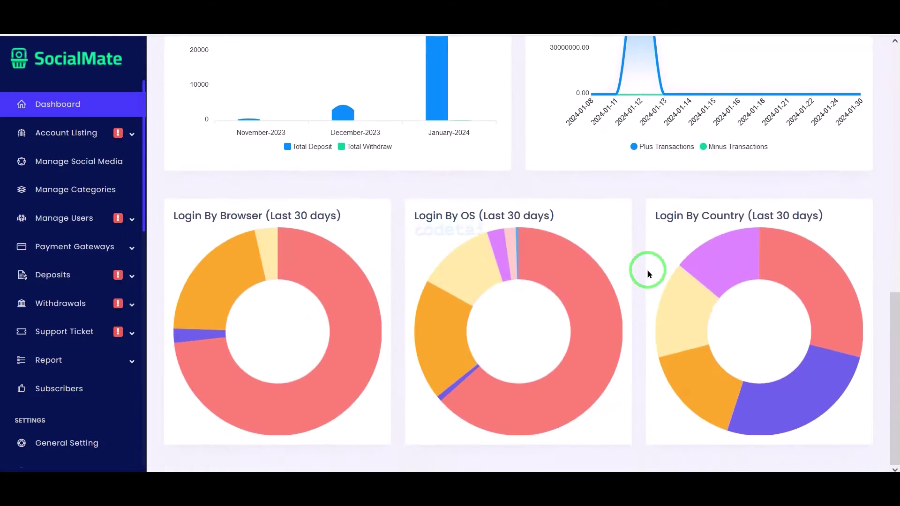
pyautogui.scroll(-5, 104, 220)
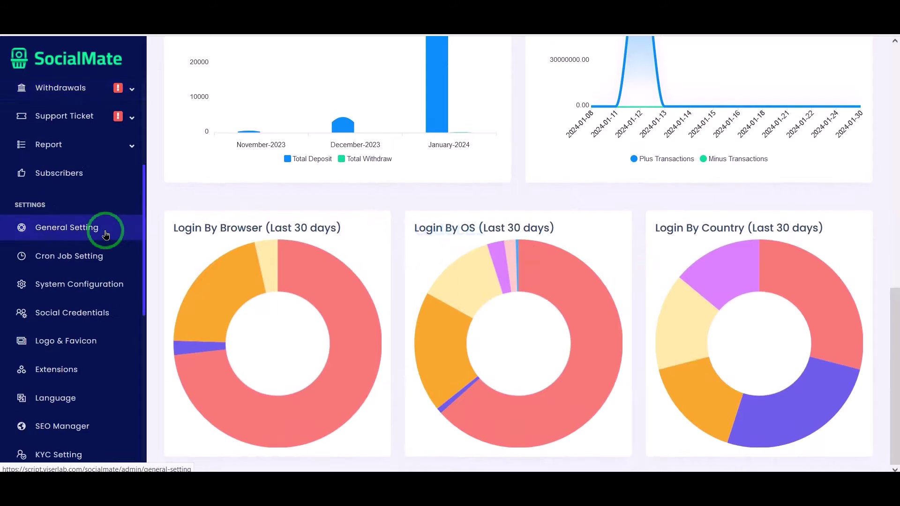
pyautogui.scroll(-8, 106, 234)
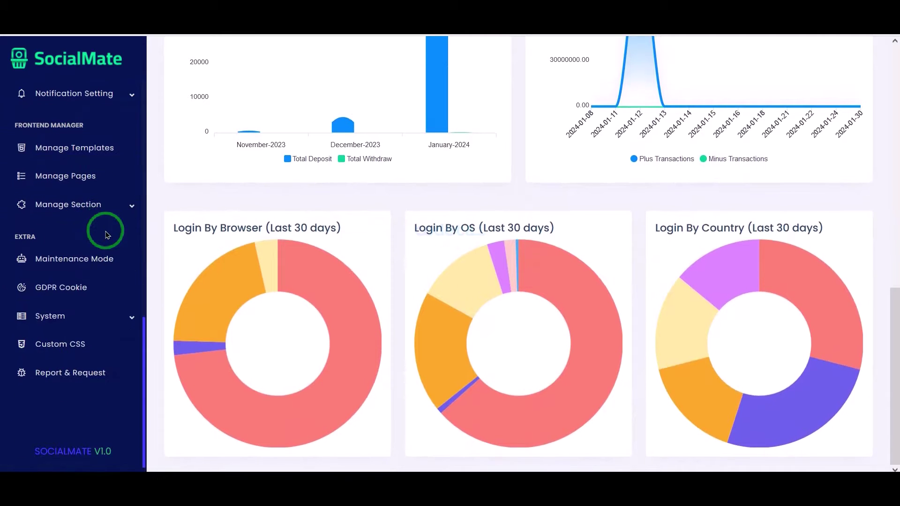
pyautogui.scroll(10, 106, 232)
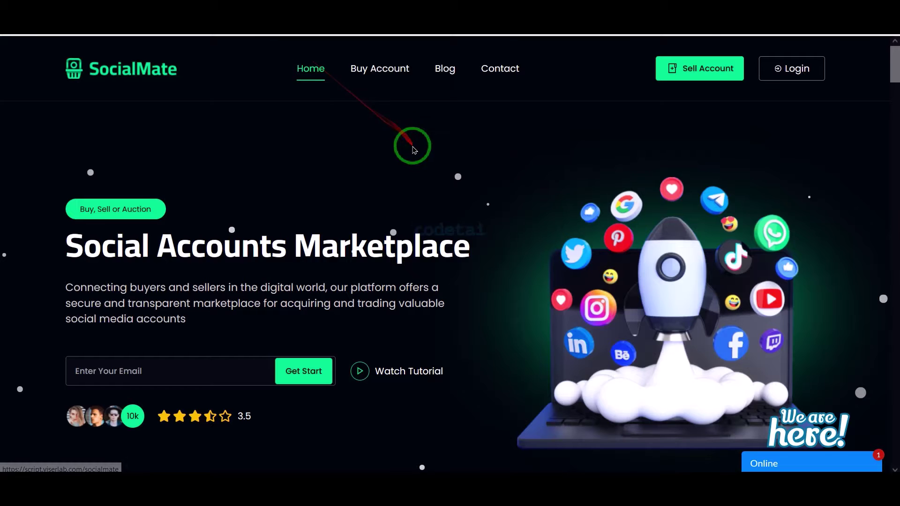
# - Scroll the homepage, then browse the Buy Account listings page
pyautogui.scroll(-10, 413, 147)
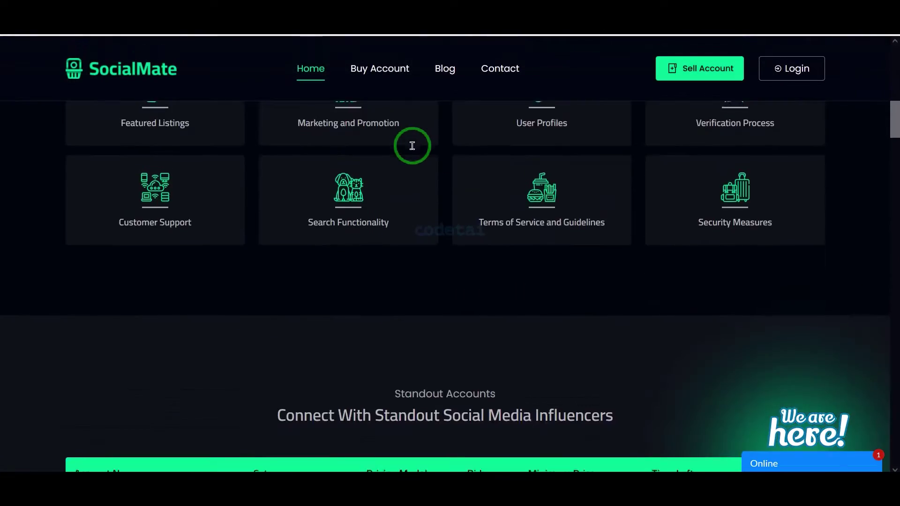
pyautogui.scroll(-15, 412, 147)
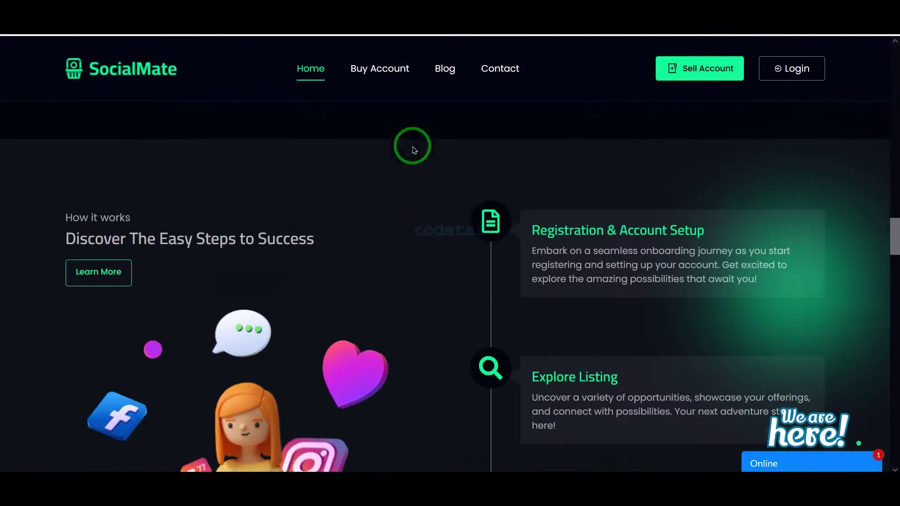
pyautogui.scroll(-15, 412, 148)
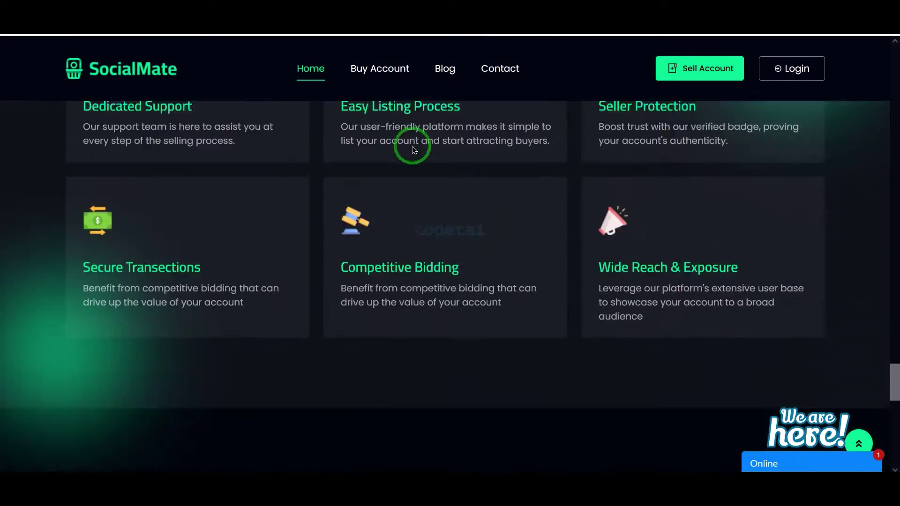
pyautogui.scroll(-10, 413, 149)
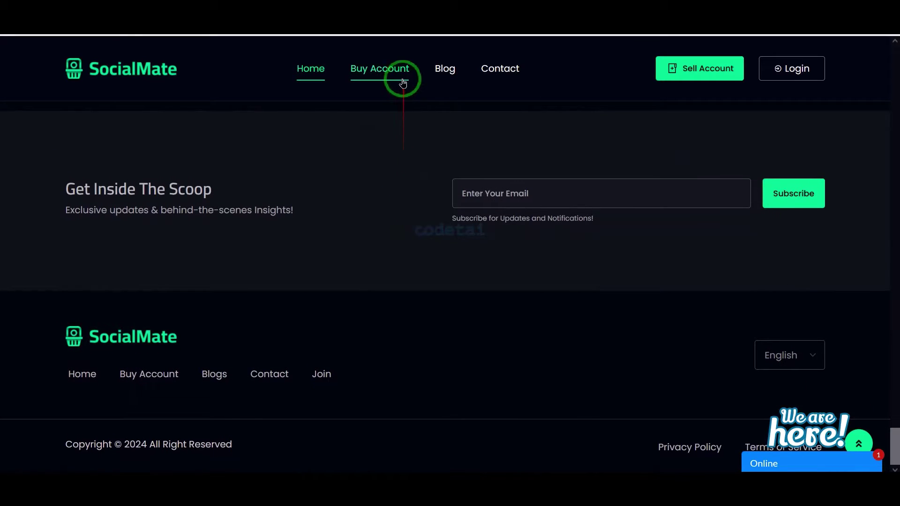
pyautogui.click(401, 82)
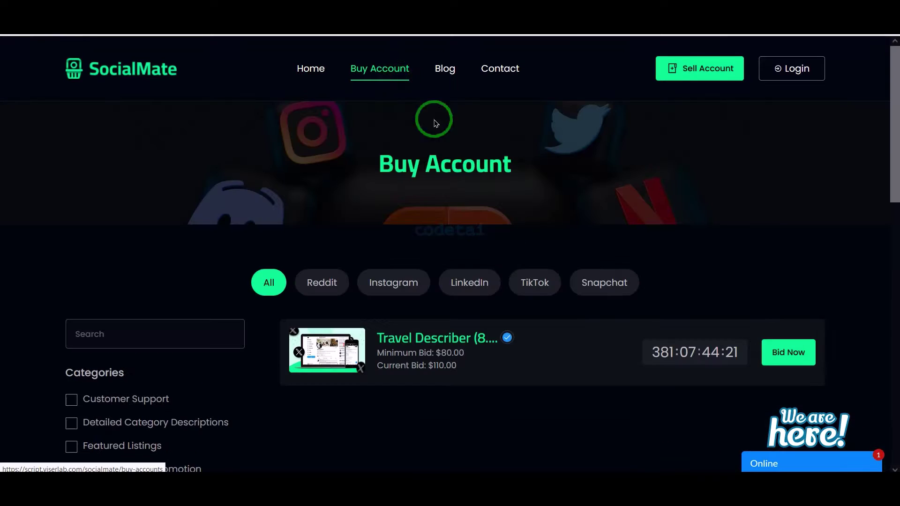
pyautogui.scroll(-3, 566, 335)
pyautogui.scroll(-2, 566, 334)
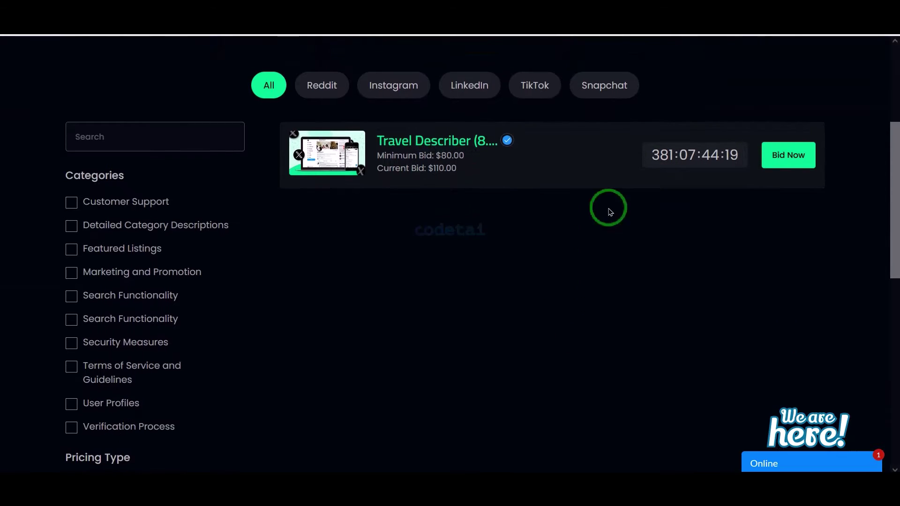
pyautogui.scroll(5, 539, 288)
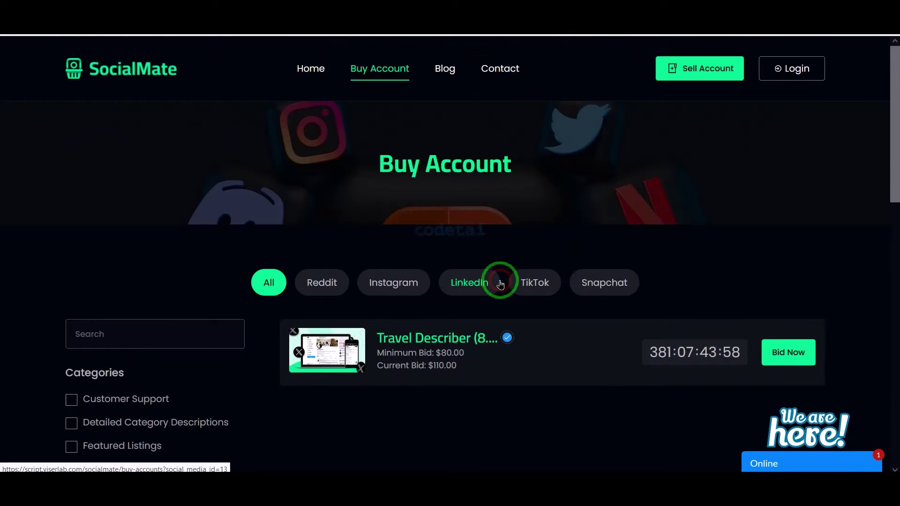
# - Browse the Blogs page
pyautogui.click(453, 75)
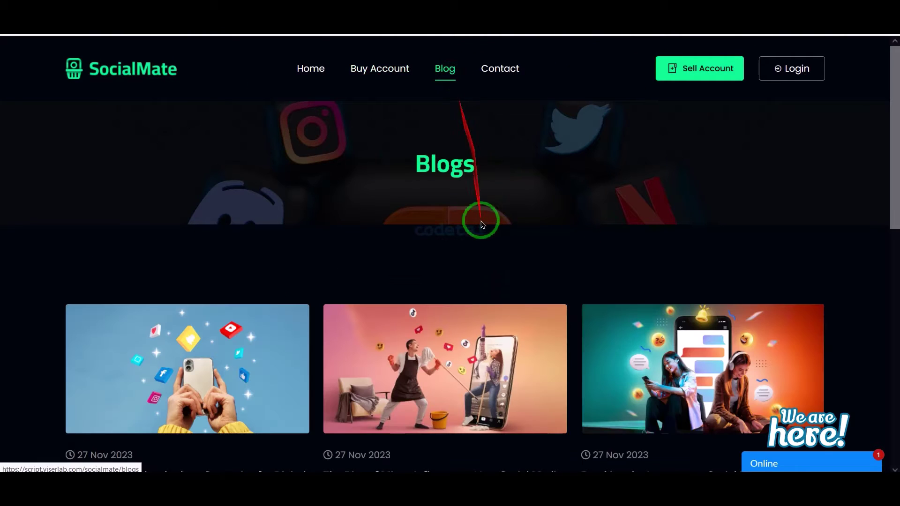
pyautogui.scroll(-10, 479, 220)
pyautogui.scroll(5, 483, 227)
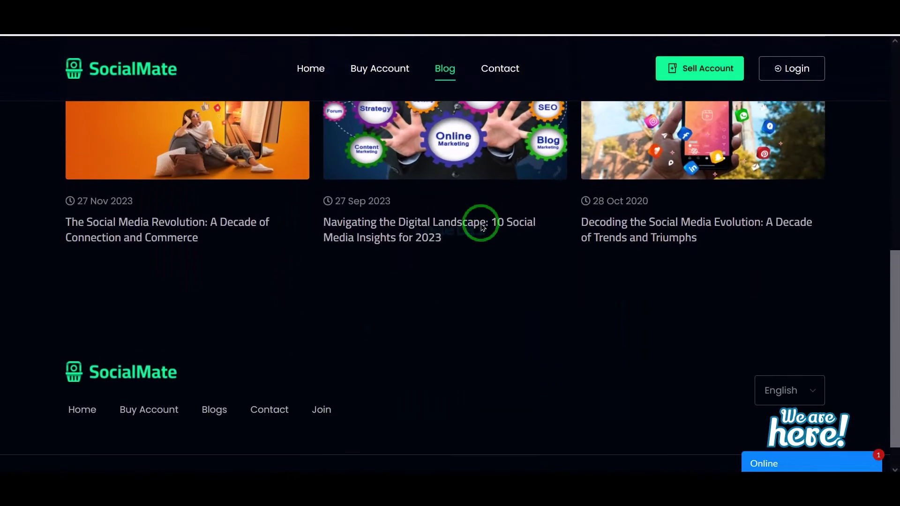
pyautogui.scroll(5, 482, 225)
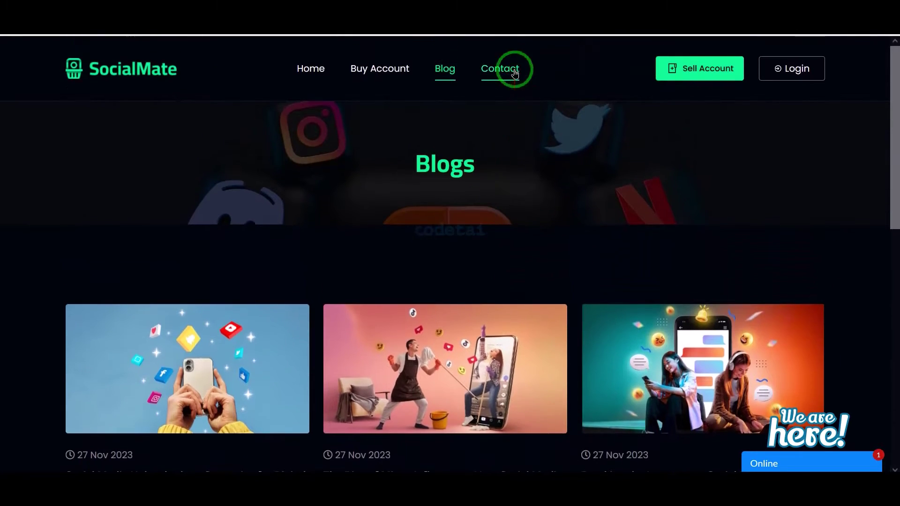
# - Open the Contact Us page and look over its Get in Touch form and contact details
pyautogui.click(514, 72)
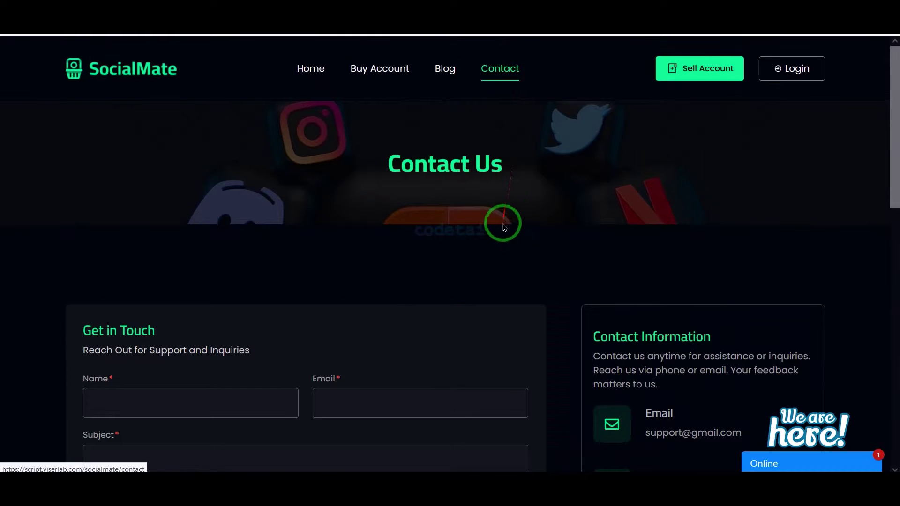
pyautogui.scroll(-8, 503, 230)
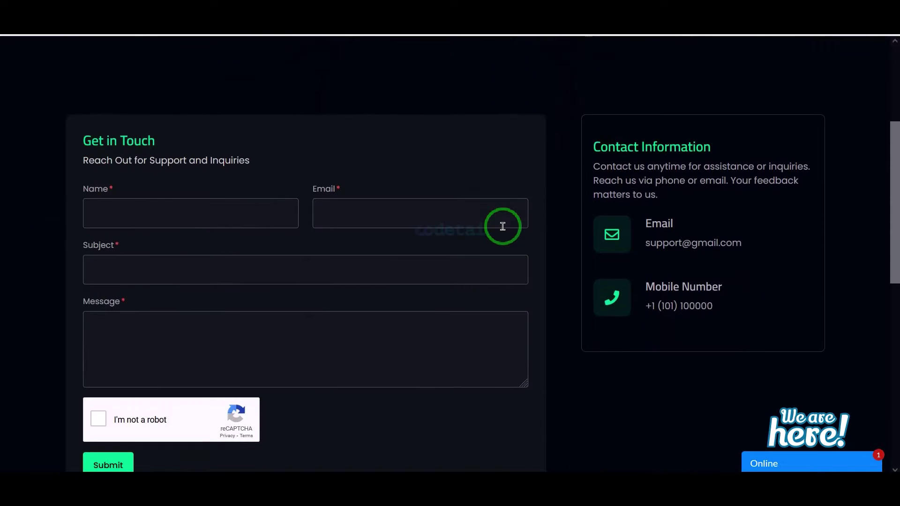
pyautogui.scroll(-3, 503, 230)
pyautogui.scroll(10, 502, 227)
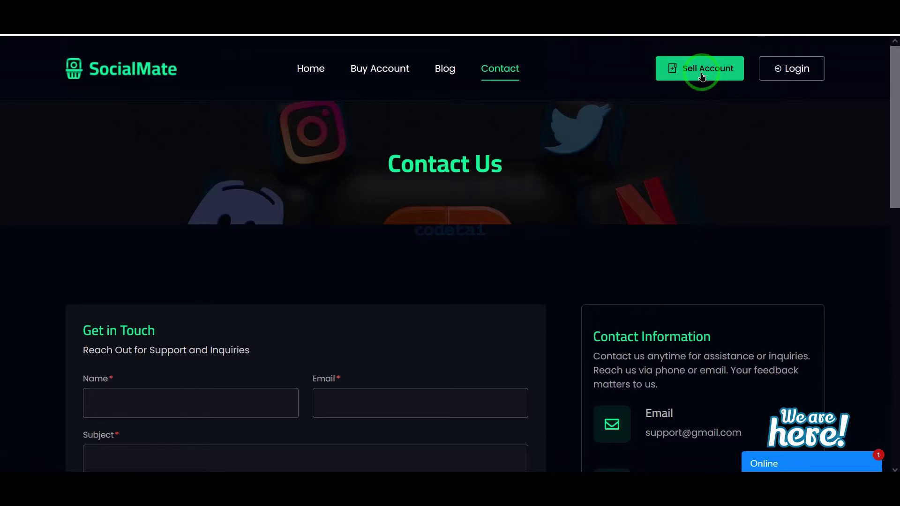
# - Reach the login form via Sell Account and look over the new-account registration form
pyautogui.click(701, 75)
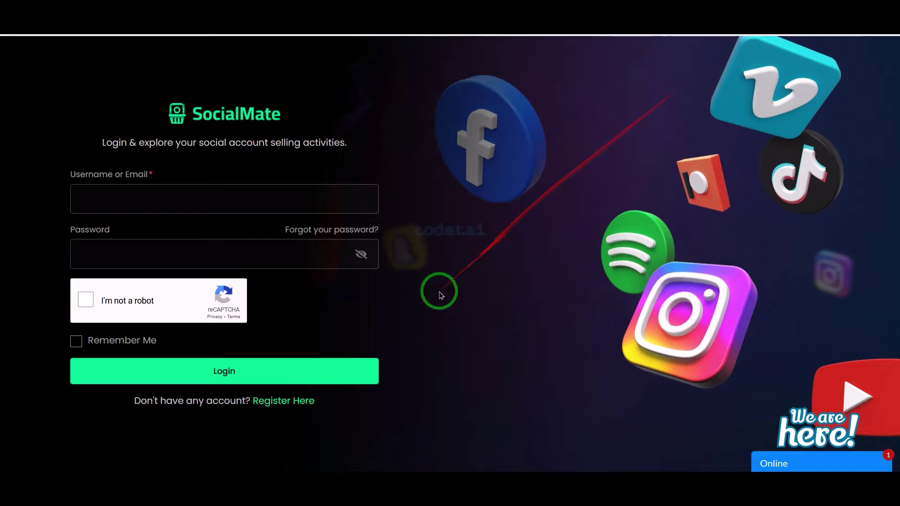
pyautogui.click(286, 404)
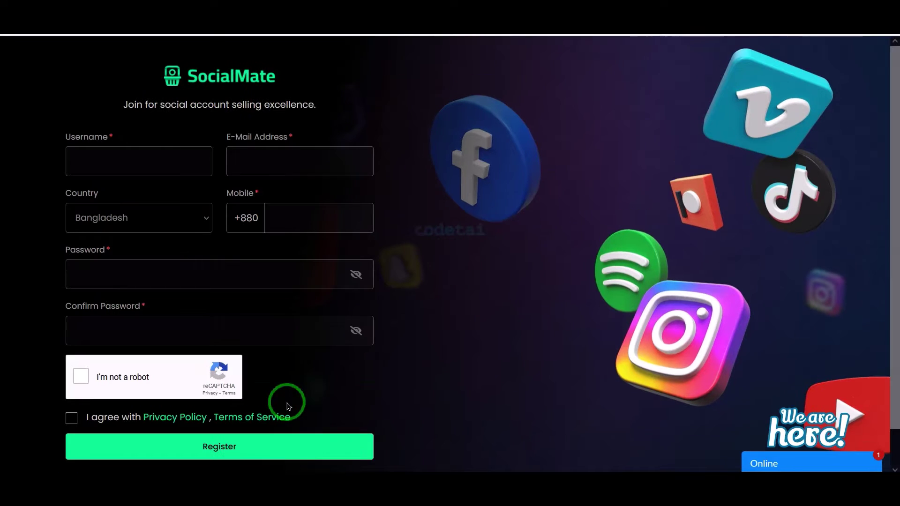
pyautogui.scroll(-1, 409, 334)
pyautogui.scroll(1, 409, 334)
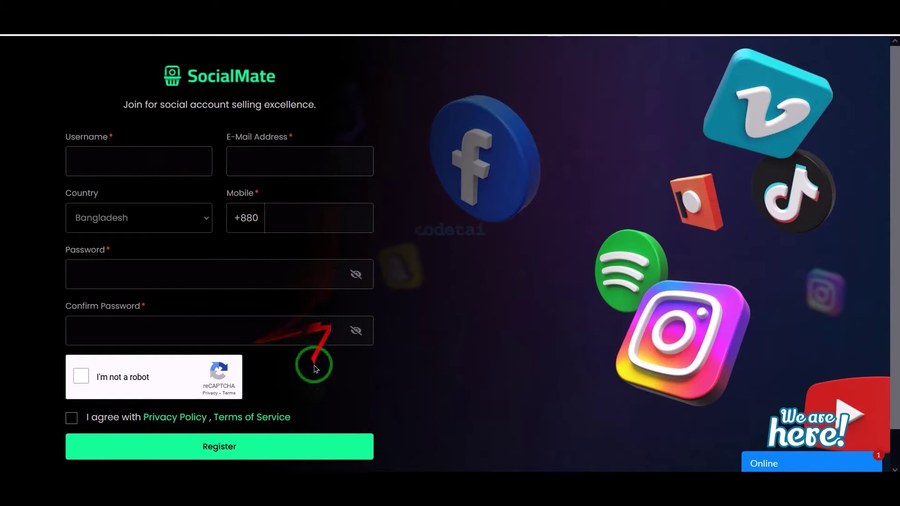
pyautogui.scroll(-1, 348, 392)
pyautogui.scroll(1, 348, 391)
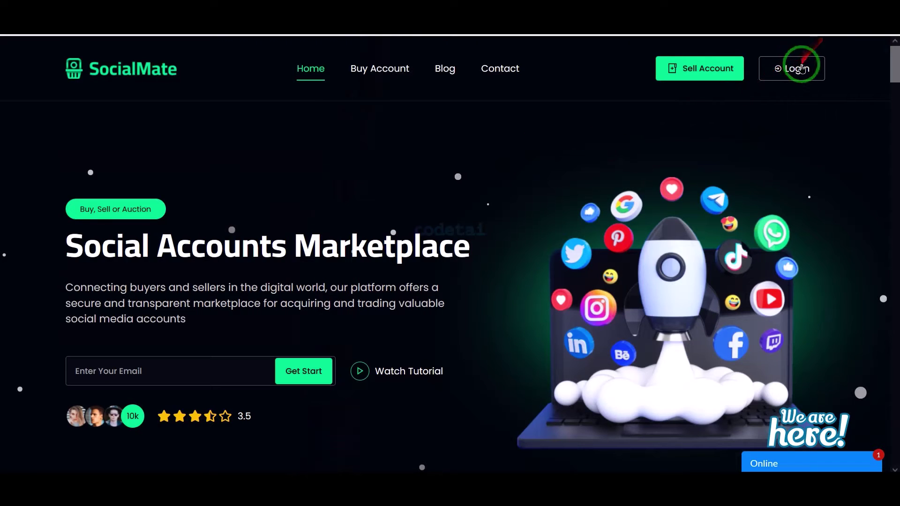
# - Sign in as the demo user to reach the dashboard with balance cards and active bids
pyautogui.click(802, 68)
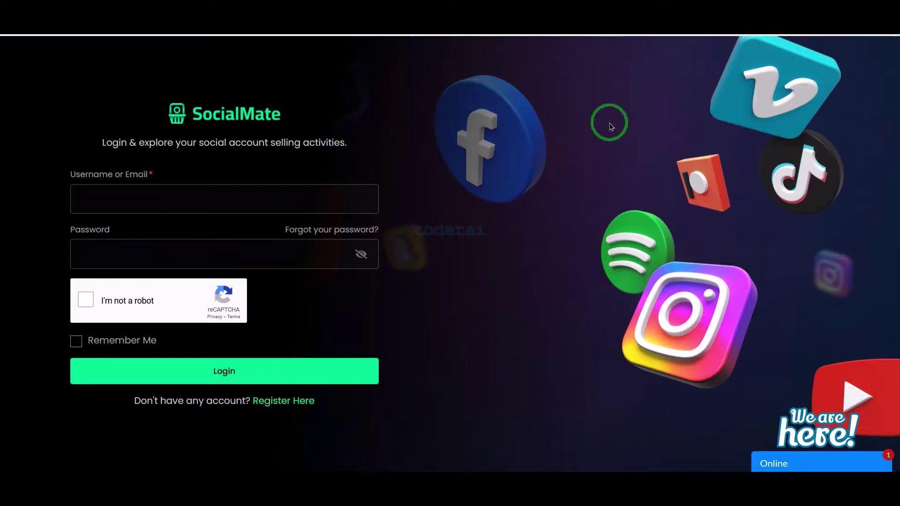
pyautogui.click(242, 377)
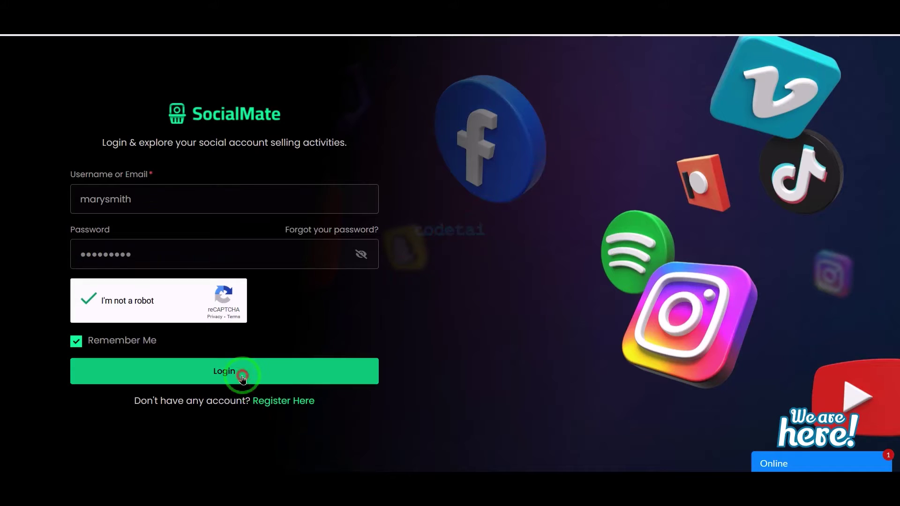
pyautogui.click(419, 330)
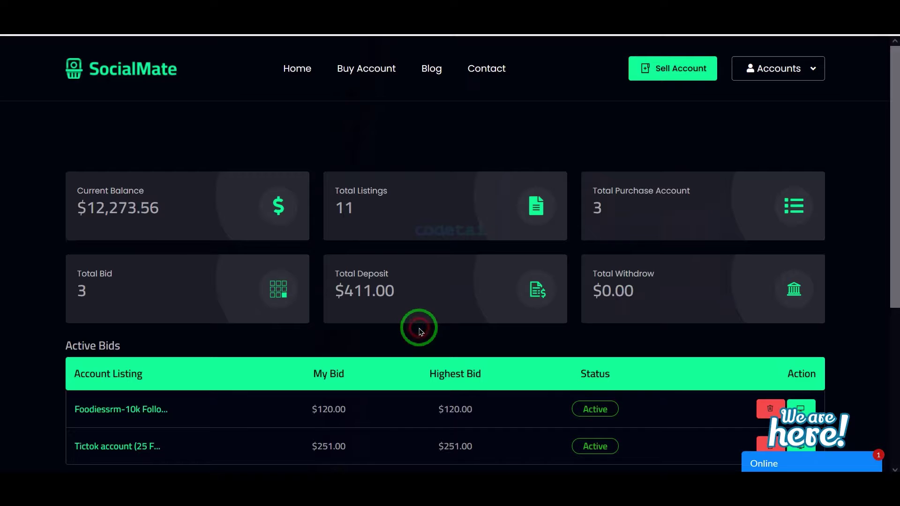
pyautogui.scroll(-4, 466, 267)
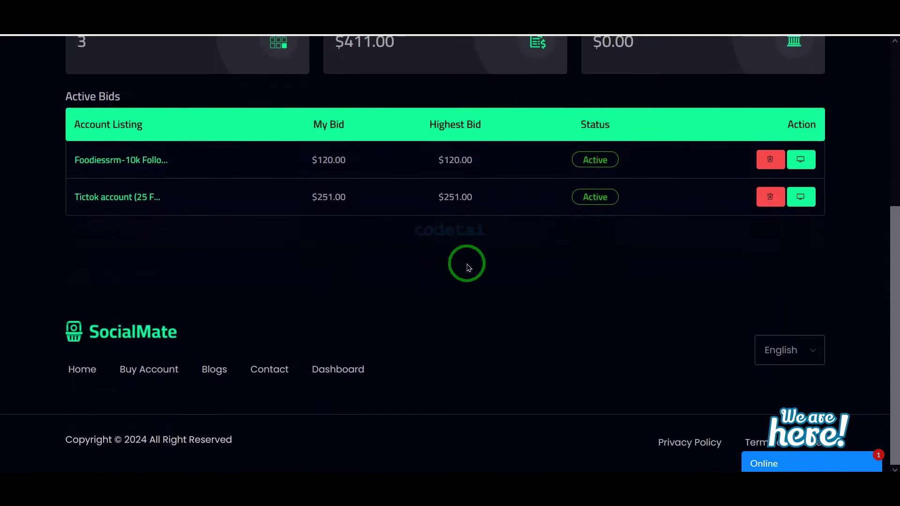
pyautogui.scroll(4, 466, 267)
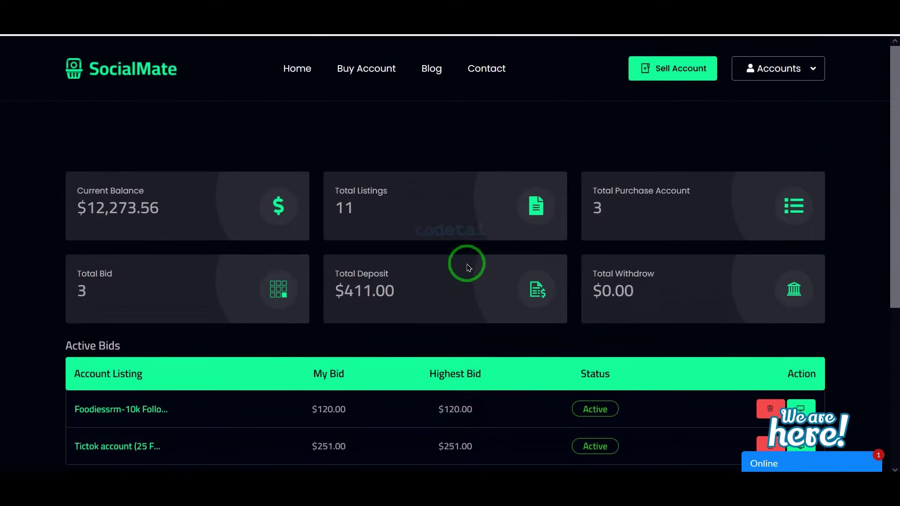
# - Open the Buy Account marketplace and the Travel Describer (8.5 k Followers) listing details
pyautogui.click(370, 75)
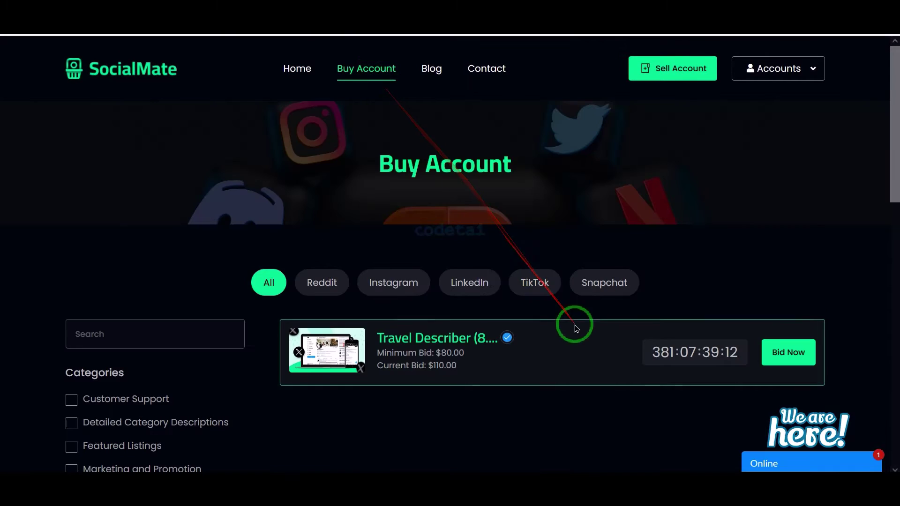
pyautogui.scroll(-1, 661, 312)
pyautogui.click(803, 301)
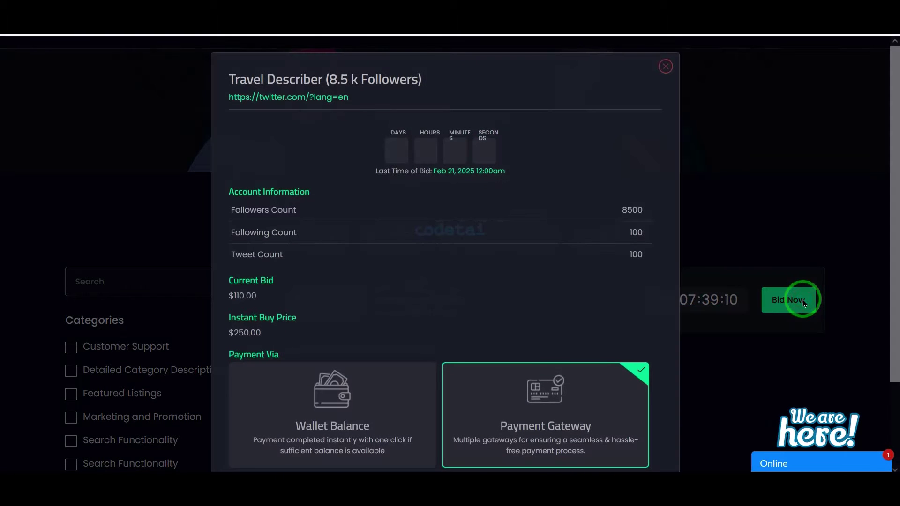
pyautogui.scroll(-2, 337, 393)
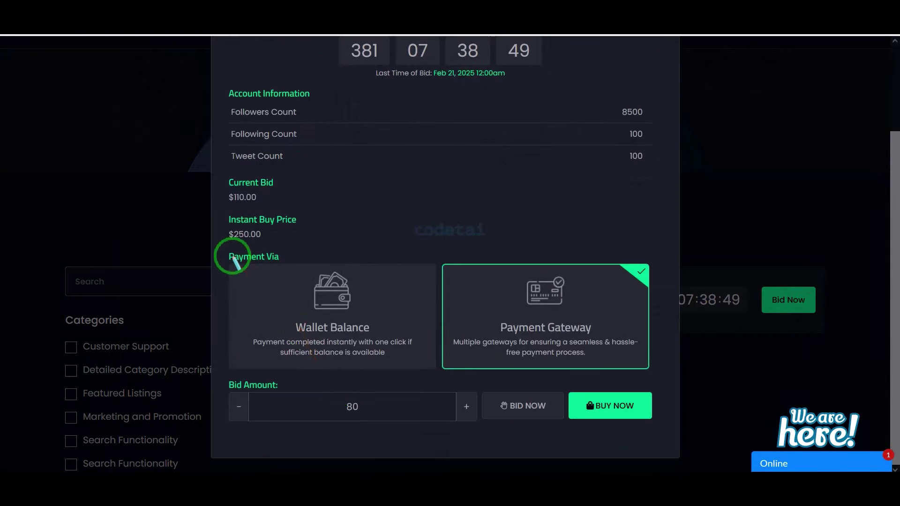
# - Review the listing's bid form with its $110.00 current bid, then choose BUY NOW
pyautogui.moveTo(232, 256)
pyautogui.mouseDown()
pyautogui.moveTo(426, 353)
pyautogui.moveTo(436, 373)
pyautogui.mouseUp()
pyautogui.moveTo(556, 307); pyautogui.dragTo(636, 362)
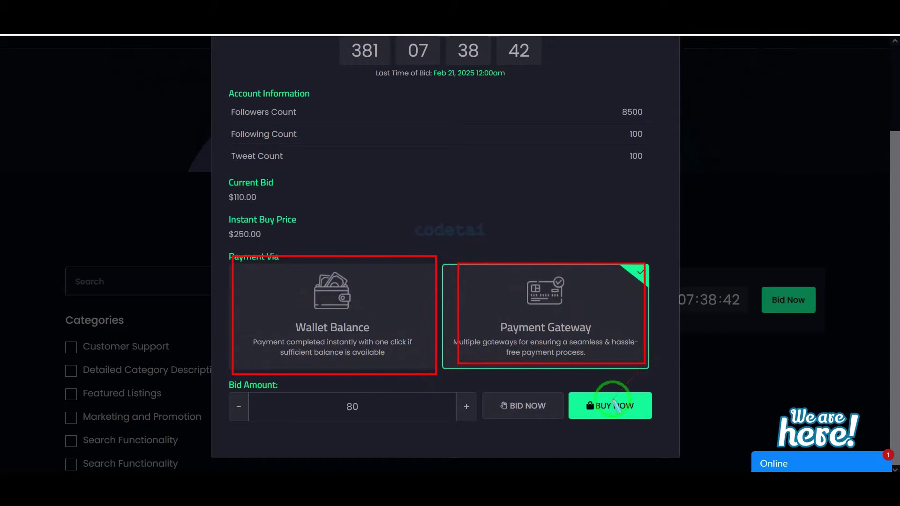
pyautogui.moveTo(513, 341); pyautogui.dragTo(444, 384)
pyautogui.click(512, 394)
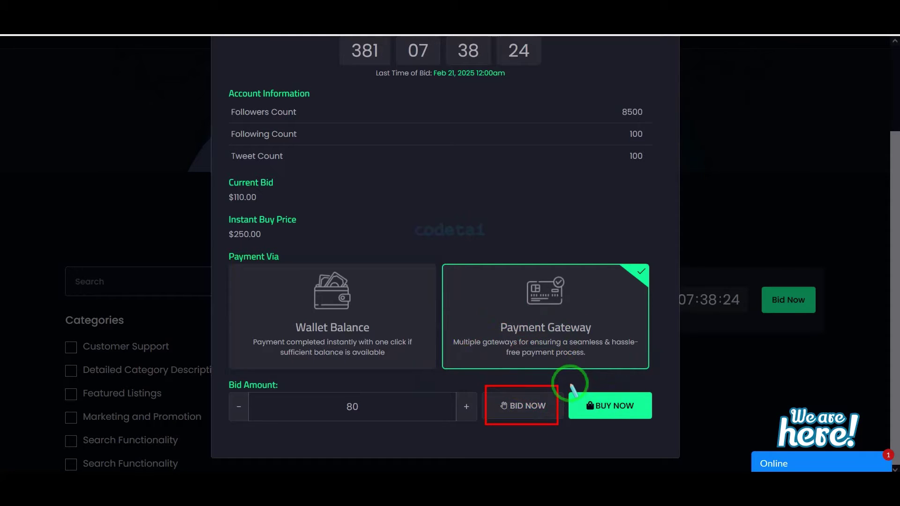
pyautogui.moveTo(638, 418); pyautogui.dragTo(653, 425)
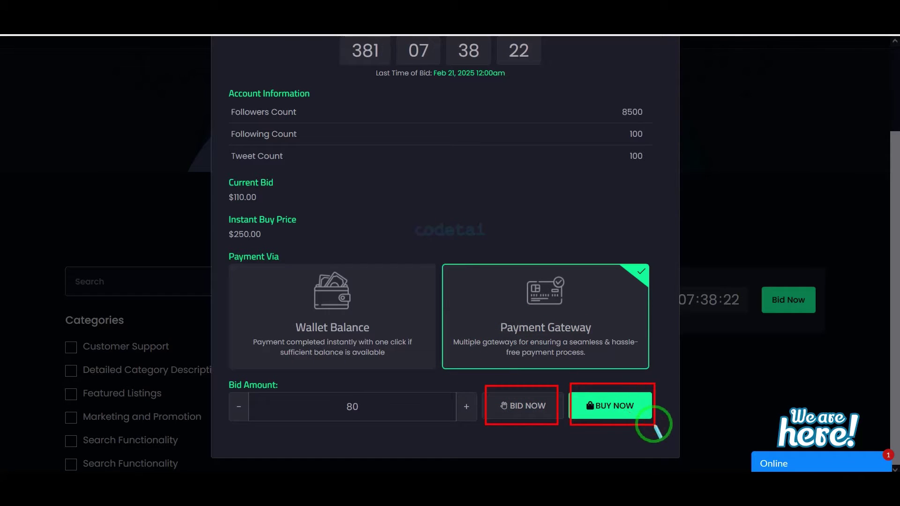
pyautogui.click(625, 403)
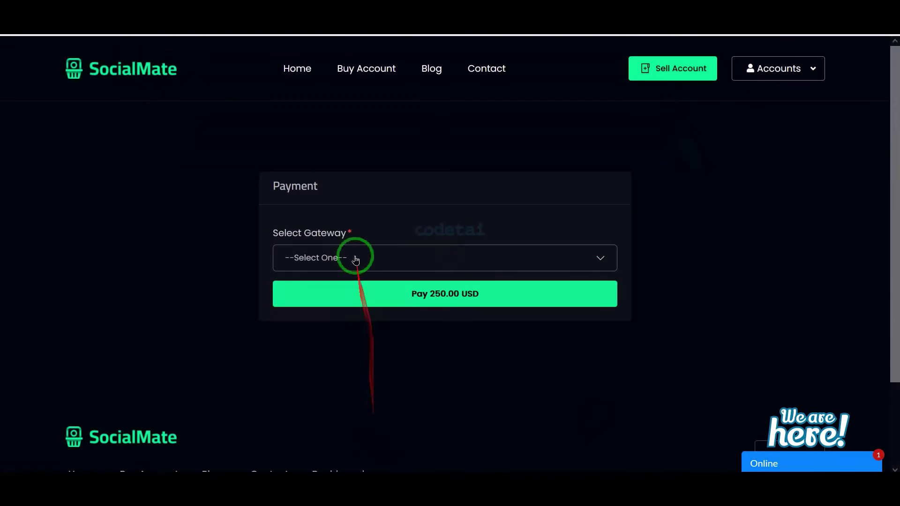
# - Pay 250.00 USD through Skrill - AED, with 253.50 USD payable (2535.00 AED)
pyautogui.click(355, 260)
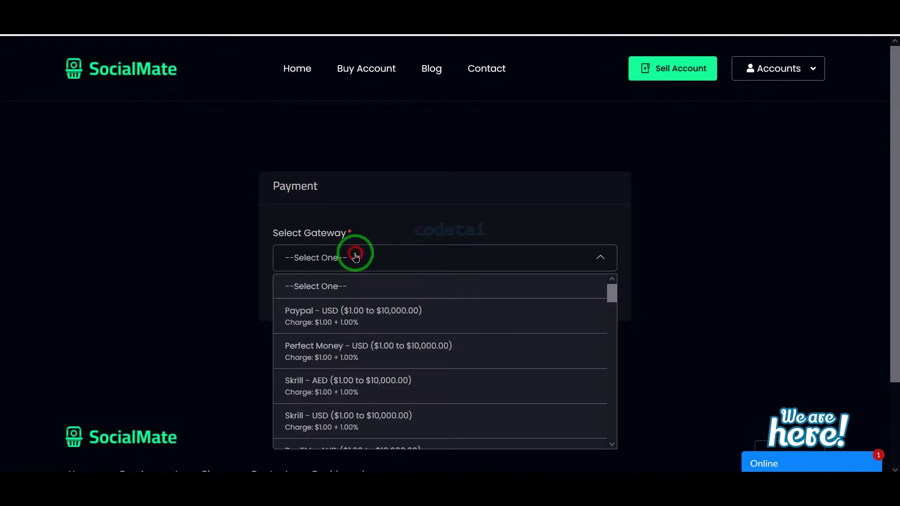
pyautogui.scroll(-1, 372, 375)
pyautogui.click(380, 360)
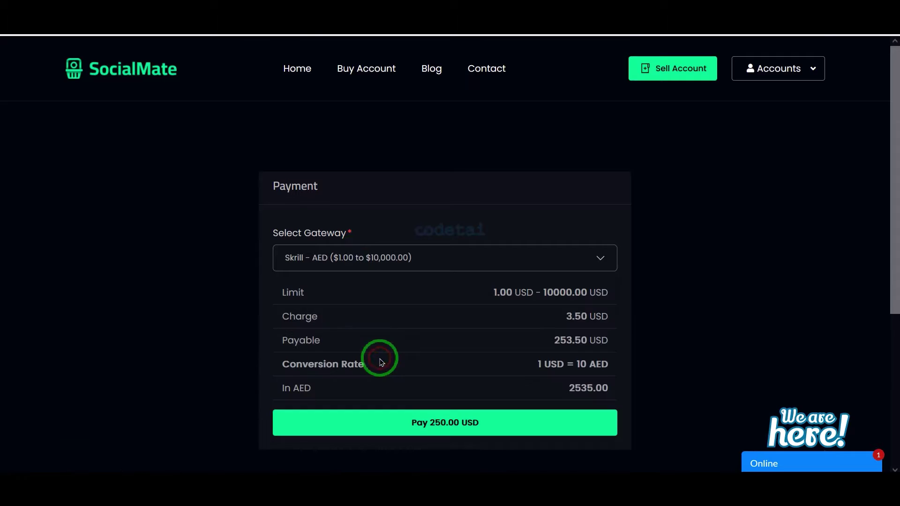
pyautogui.scroll(-2, 380, 368)
pyautogui.click(422, 354)
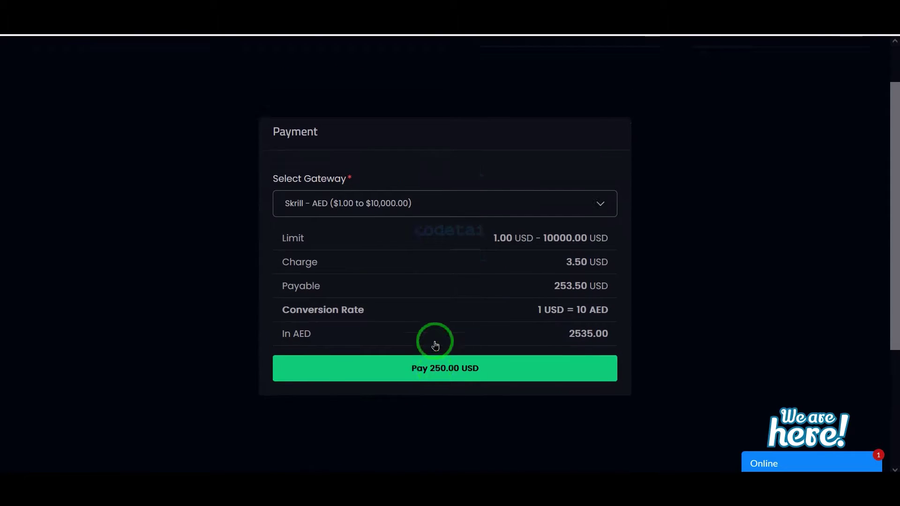
pyautogui.scroll(2, 426, 349)
pyautogui.scroll(-1, 295, 431)
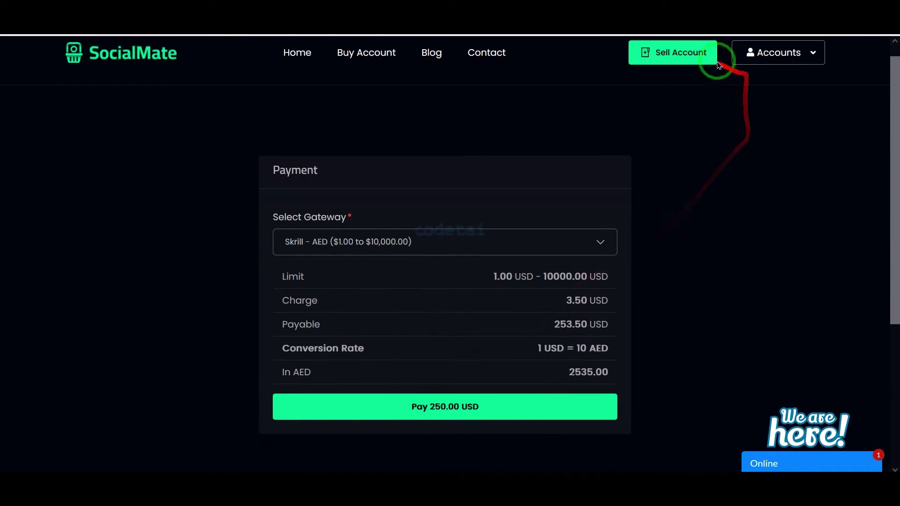
pyautogui.click(702, 54)
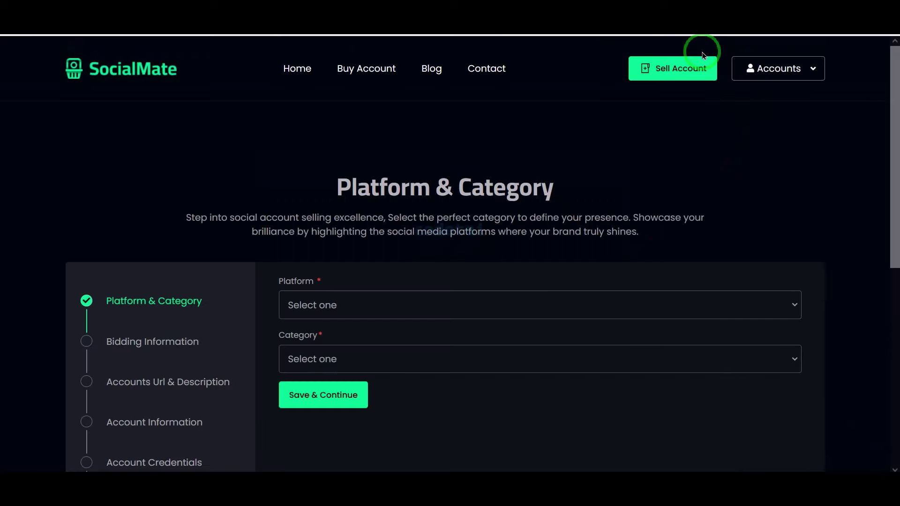
# - Set the new sale listing's platform to Facebook and its category to Verification Process
pyautogui.scroll(-2, 486, 197)
pyautogui.click(486, 192)
pyautogui.click(328, 302)
pyautogui.click(406, 247)
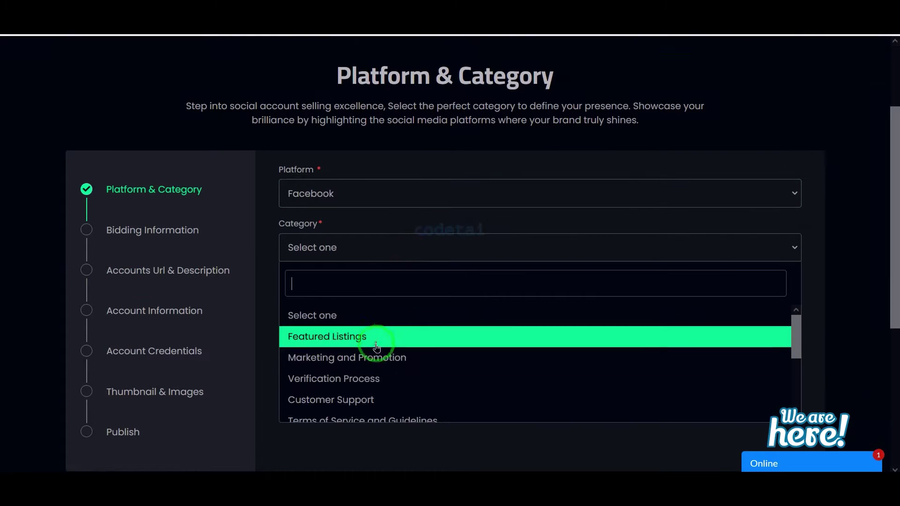
pyautogui.click(367, 378)
pyautogui.scroll(-1, 367, 384)
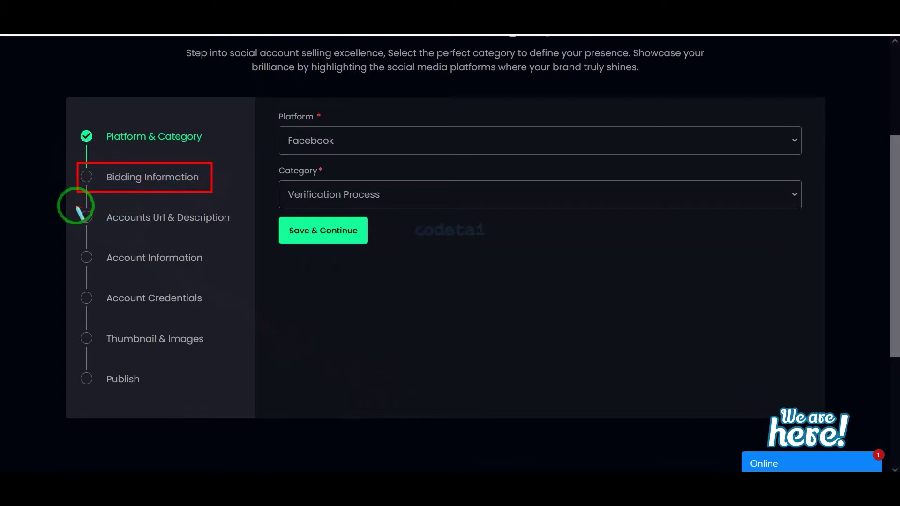
pyautogui.moveTo(77, 208); pyautogui.dragTo(215, 223)
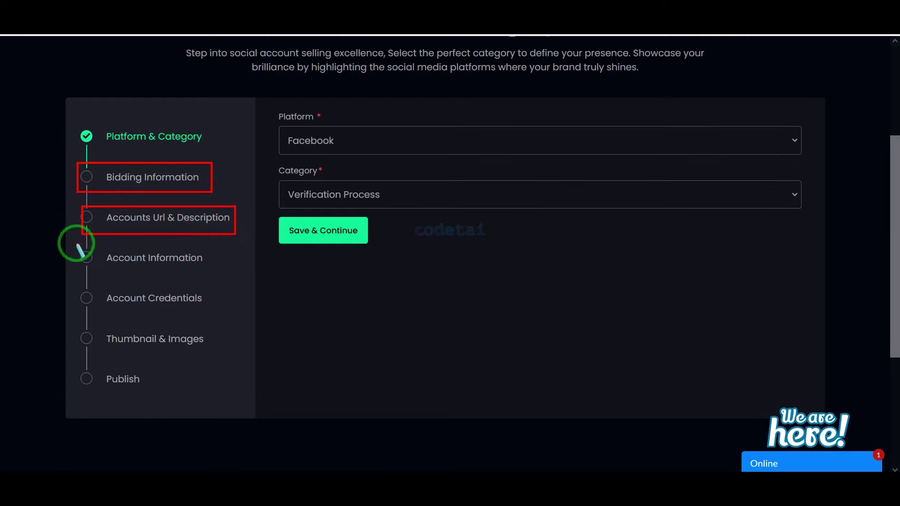
pyautogui.moveTo(76, 243)
pyautogui.mouseDown()
pyautogui.moveTo(246, 367)
pyautogui.moveTo(174, 440)
pyautogui.moveTo(437, 360)
pyautogui.mouseUp()
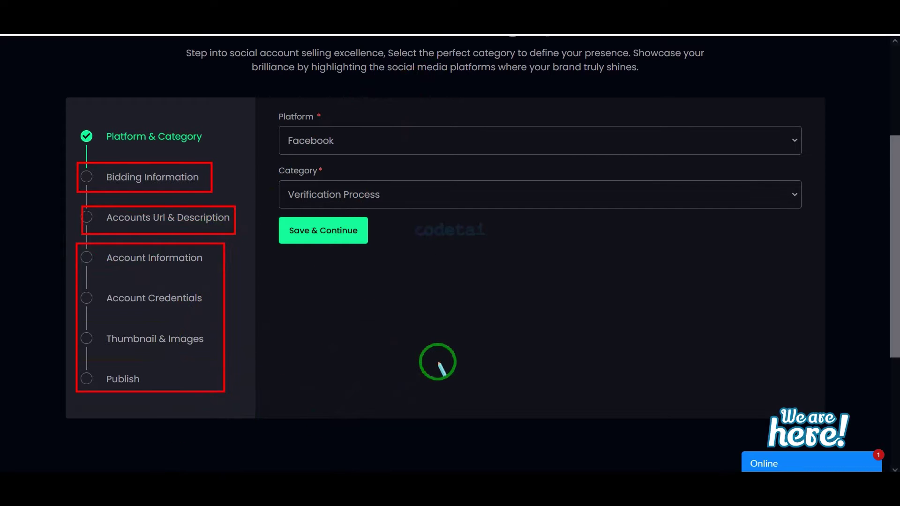
pyautogui.scroll(4, 536, 316)
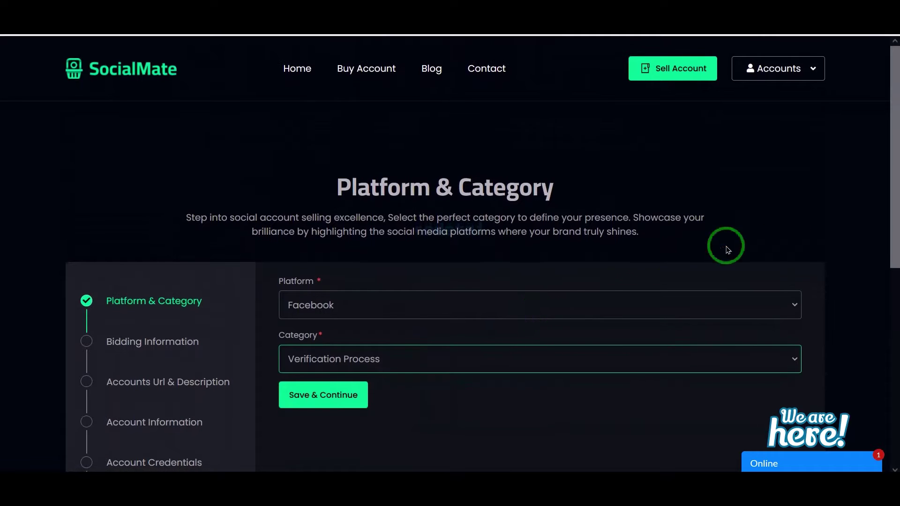
pyautogui.click(811, 68)
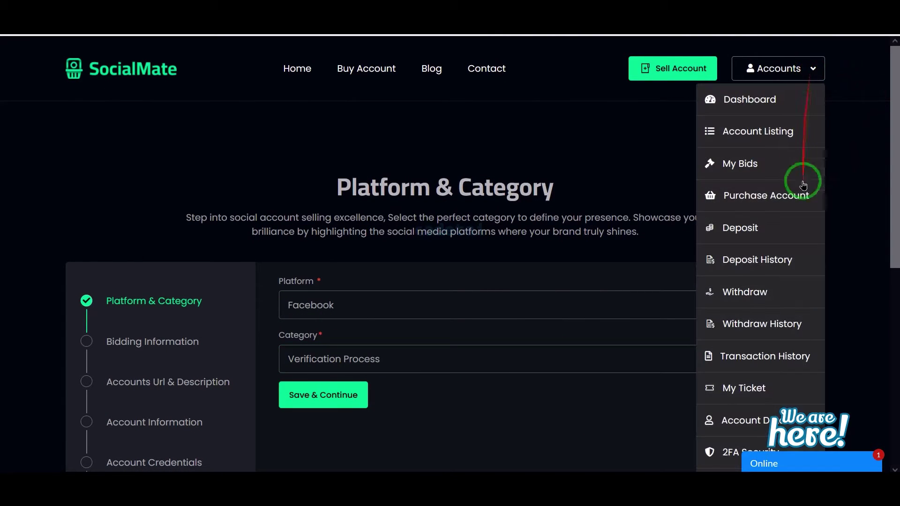
# - Review the list of my account listings
pyautogui.click(770, 135)
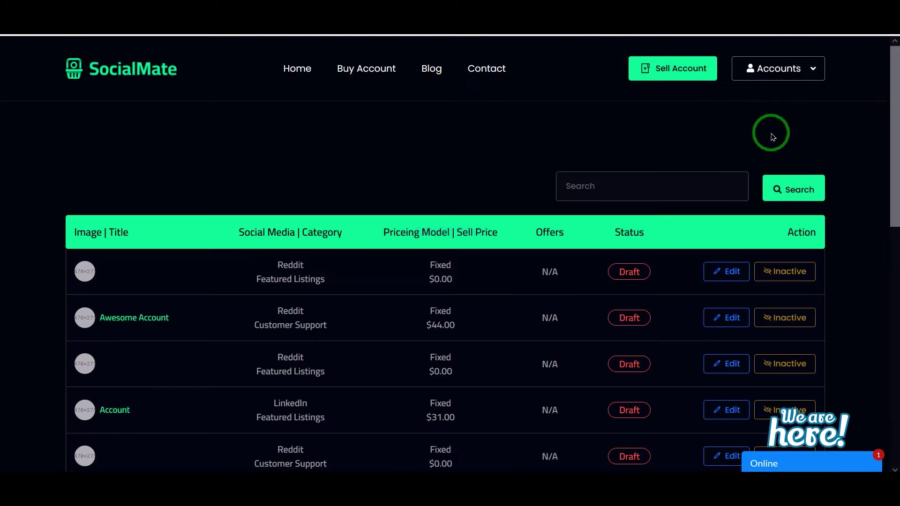
pyautogui.scroll(-10, 621, 271)
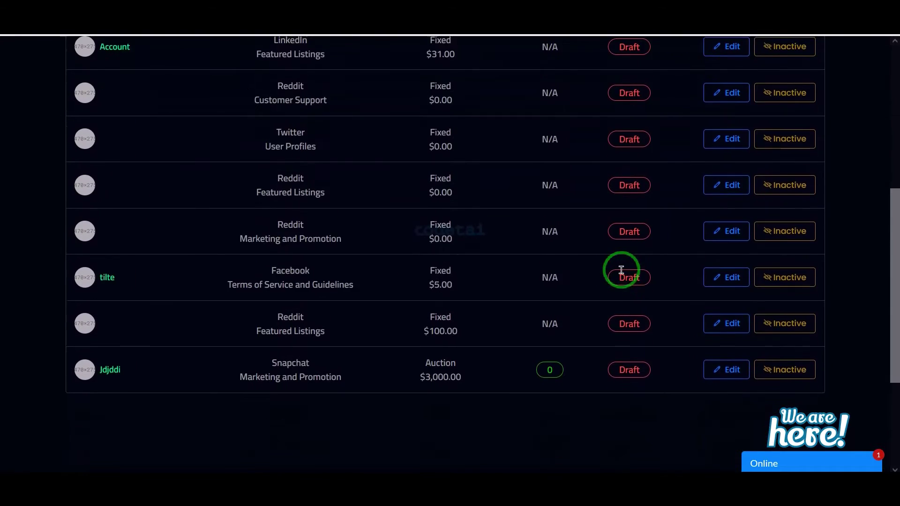
pyautogui.scroll(10, 621, 271)
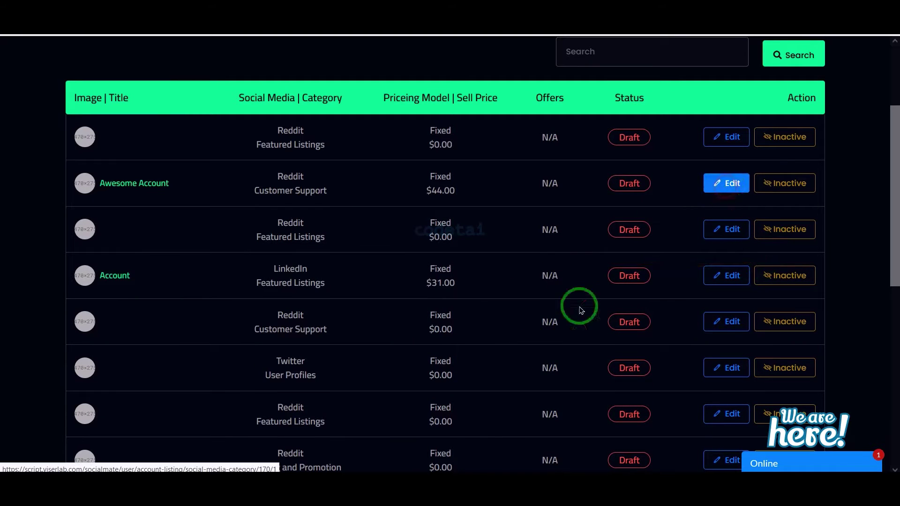
pyautogui.scroll(-10, 527, 358)
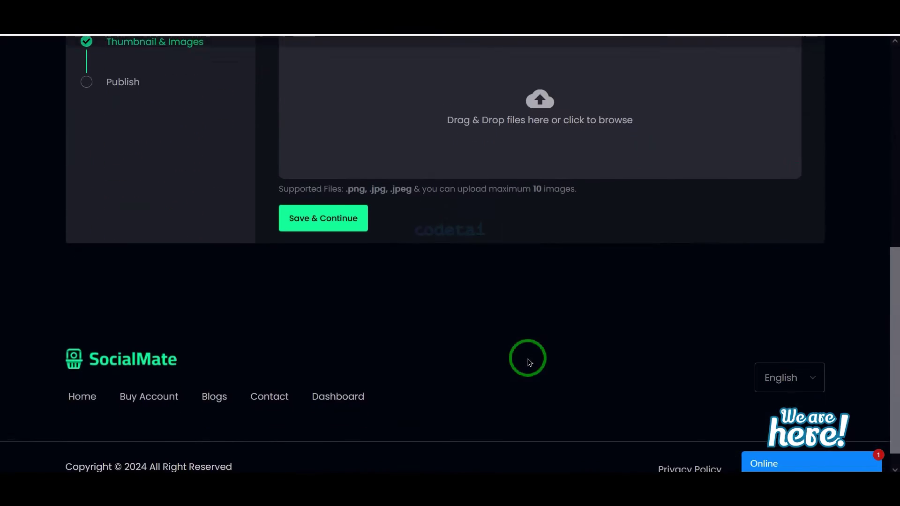
pyautogui.scroll(10, 529, 362)
# - Check my two active bids, then view the still-empty purchased-accounts page
pyautogui.click(778, 68)
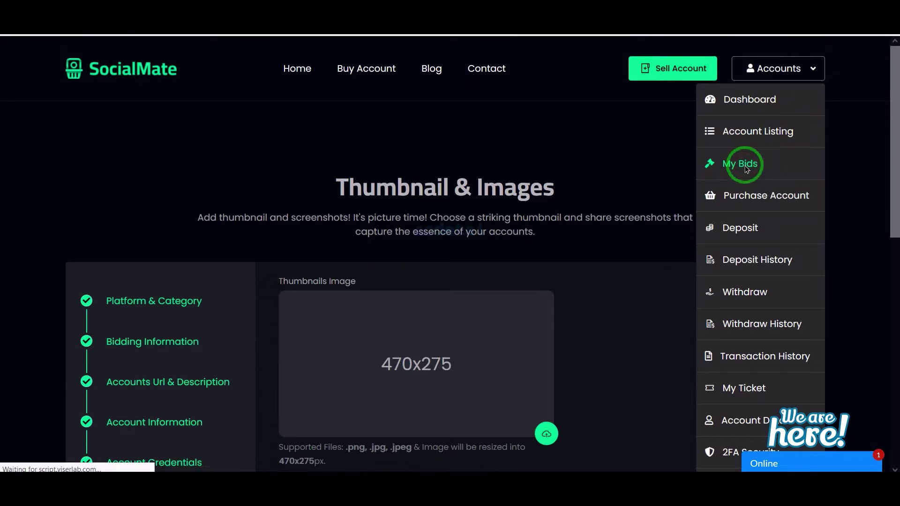
pyautogui.click(745, 166)
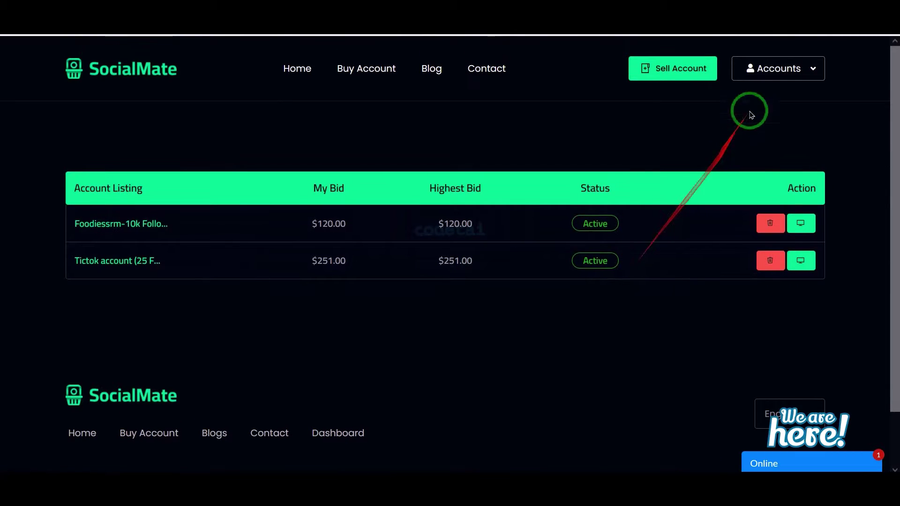
pyautogui.click(785, 64)
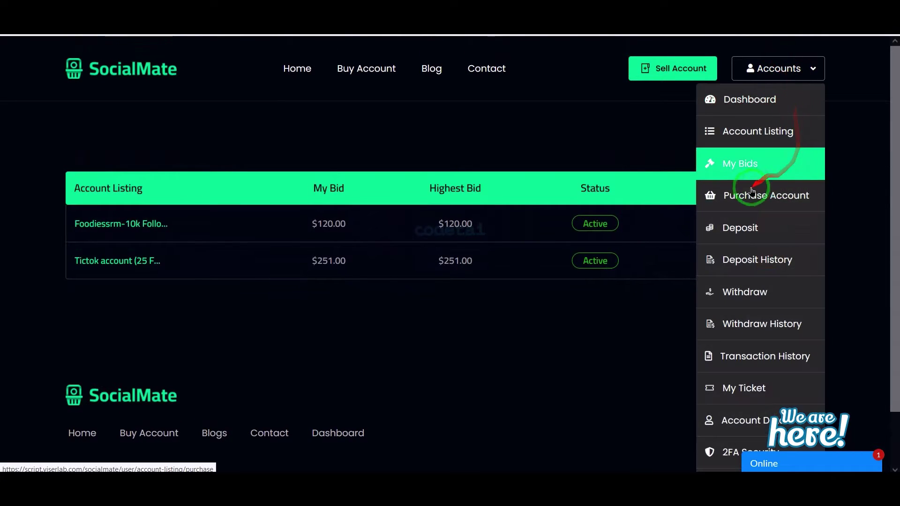
pyautogui.click(760, 201)
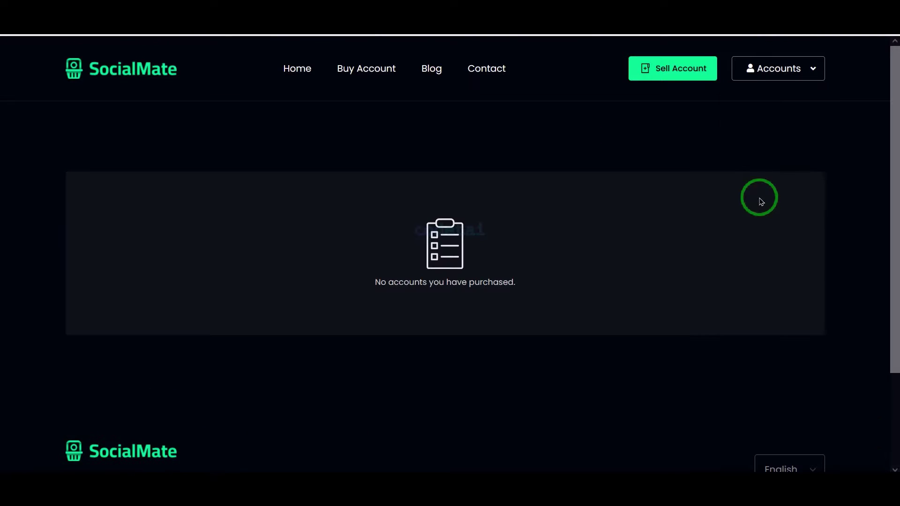
# - Quote a 100 USD deposit through RazorPay - INR, with a 2.00 charge and 102.00 payable
pyautogui.click(785, 68)
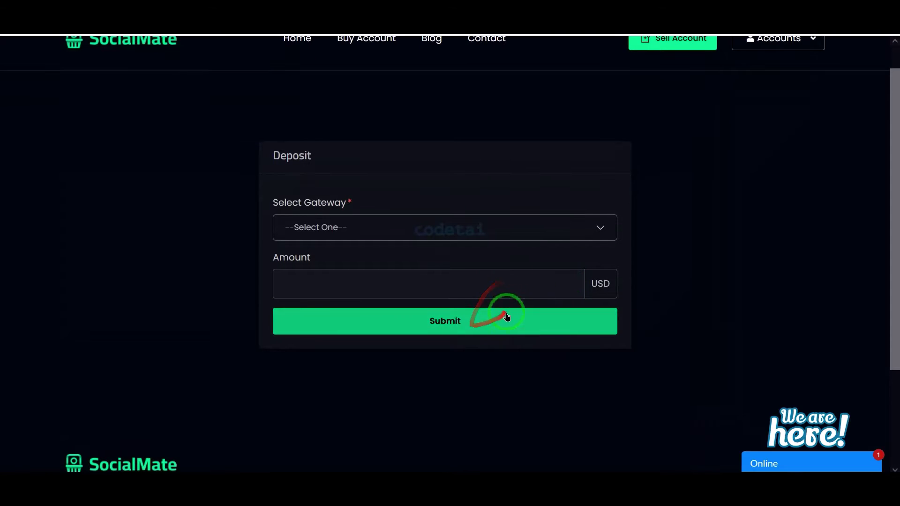
pyautogui.click(472, 226)
pyautogui.scroll(-5, 421, 322)
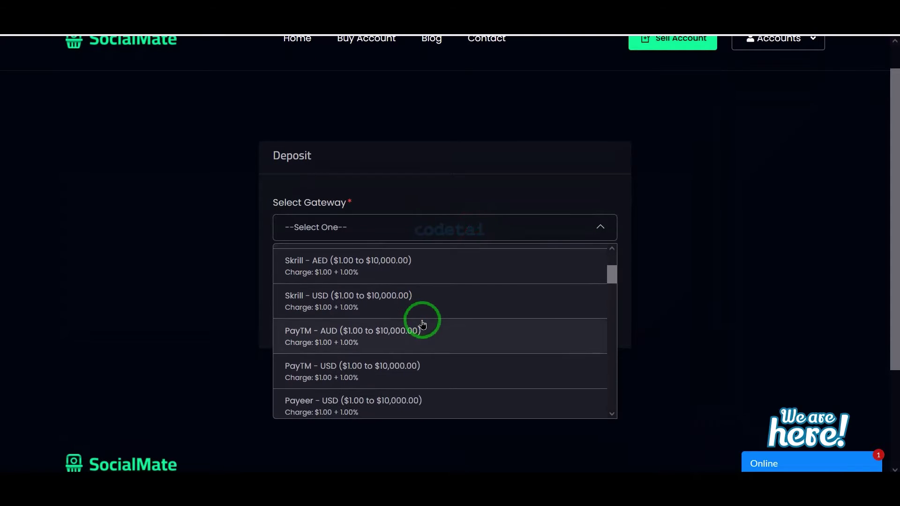
pyautogui.scroll(-1, 367, 369)
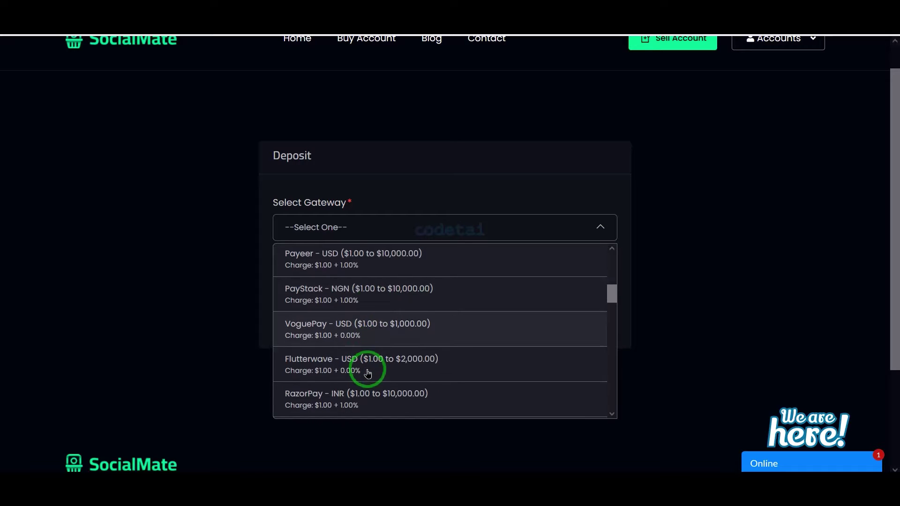
pyautogui.click(355, 394)
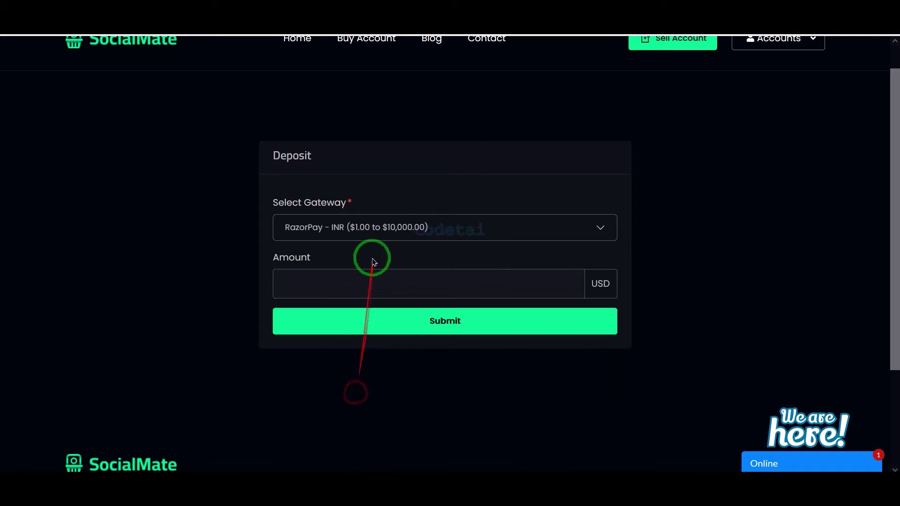
pyautogui.write('100')
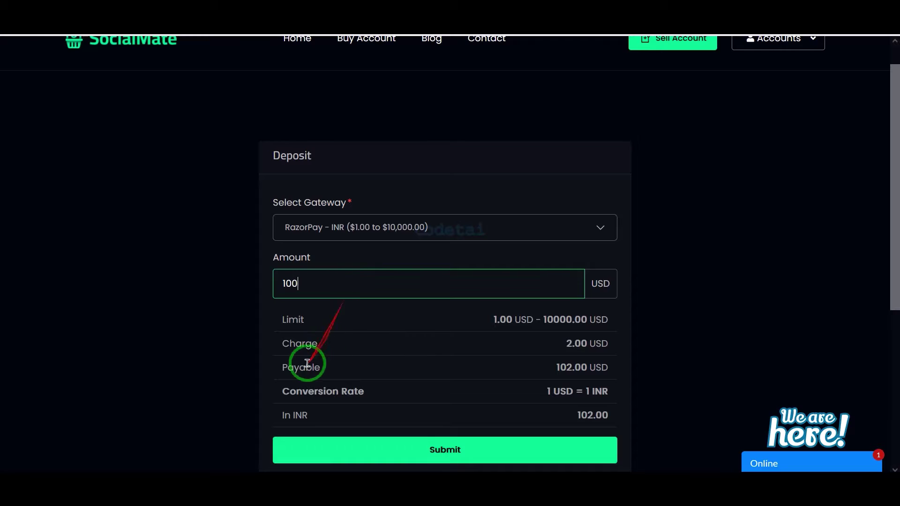
pyautogui.scroll(-1, 307, 363)
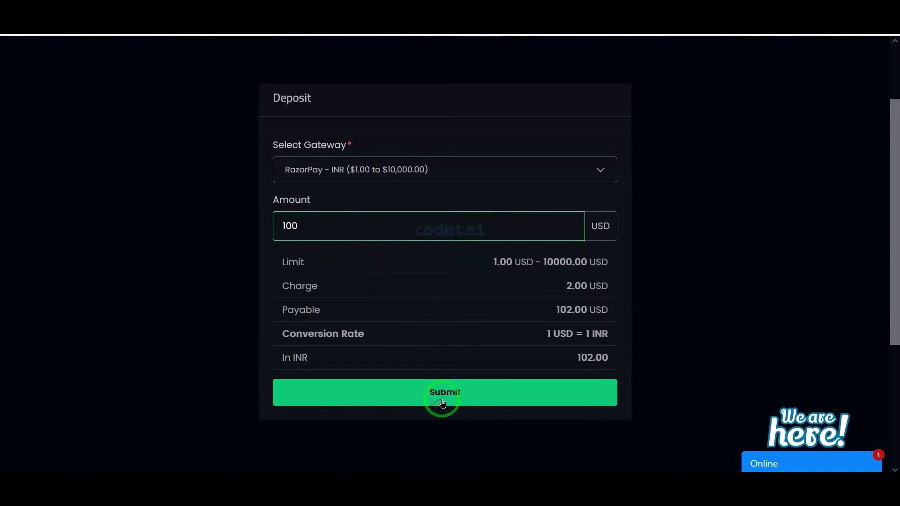
pyautogui.scroll(-1, 443, 398)
pyautogui.scroll(2, 463, 370)
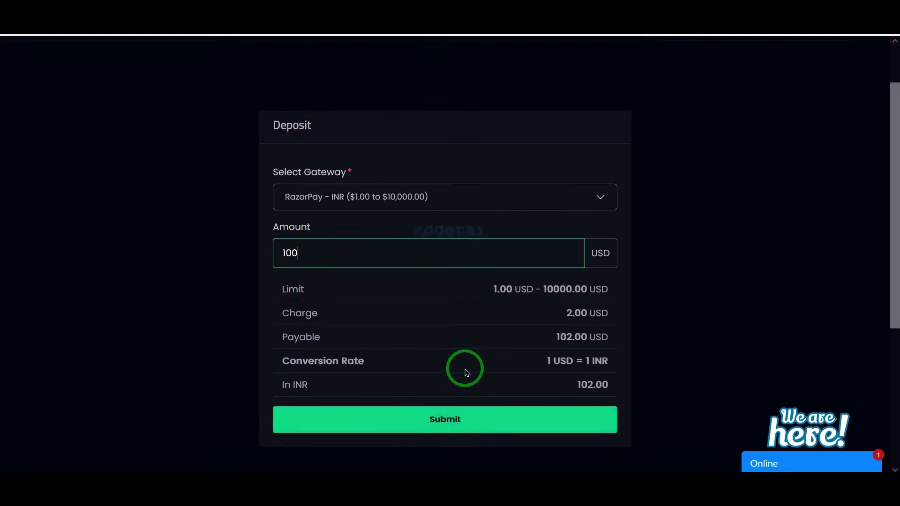
pyautogui.click(771, 80)
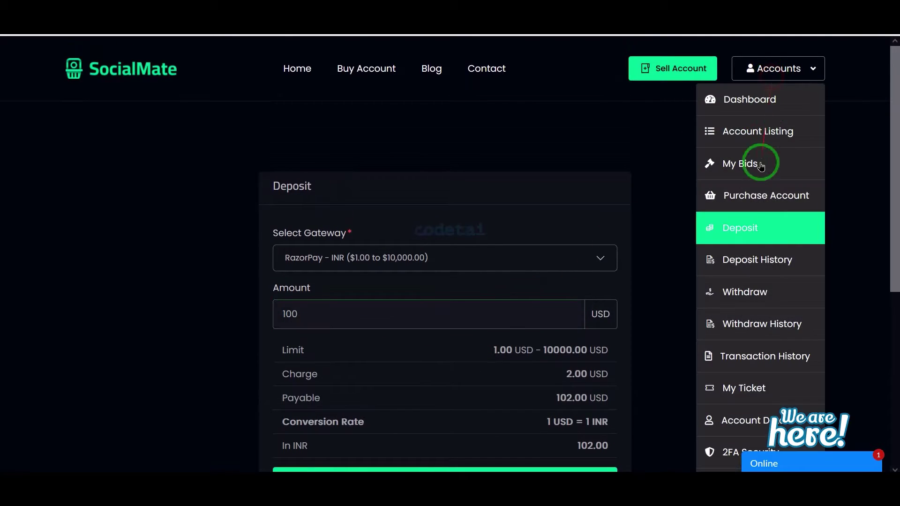
pyautogui.click(763, 261)
# - Quote a 200 USD Mobile Transfer withdrawal (197.00 receivable), then view the empty withdrawal history
pyautogui.click(744, 278)
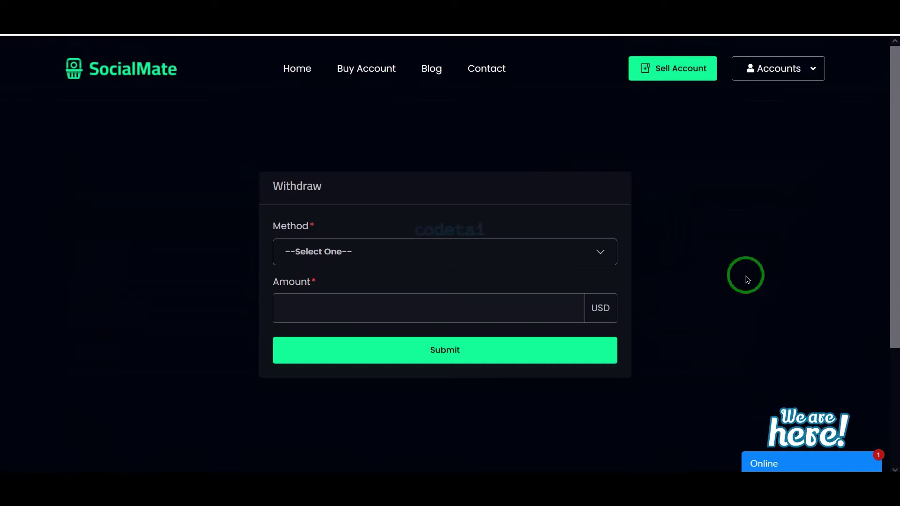
pyautogui.scroll(-2, 678, 293)
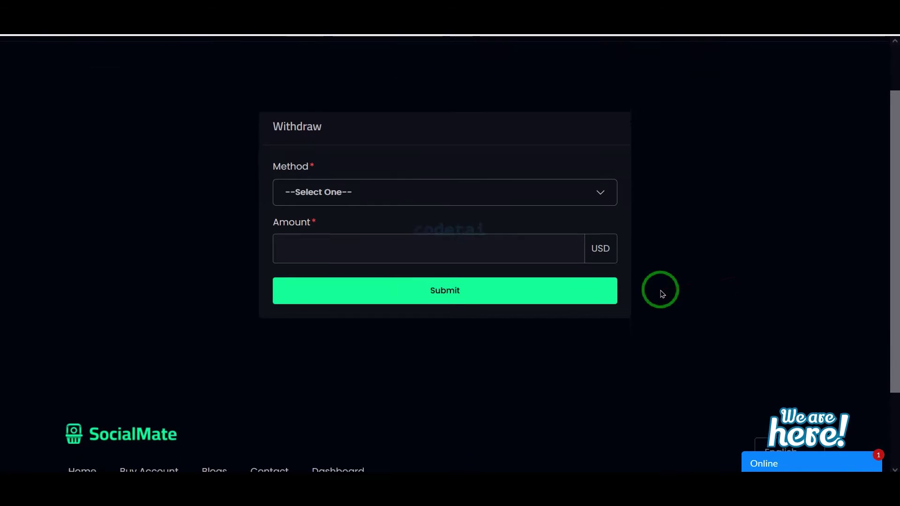
pyautogui.click(568, 183)
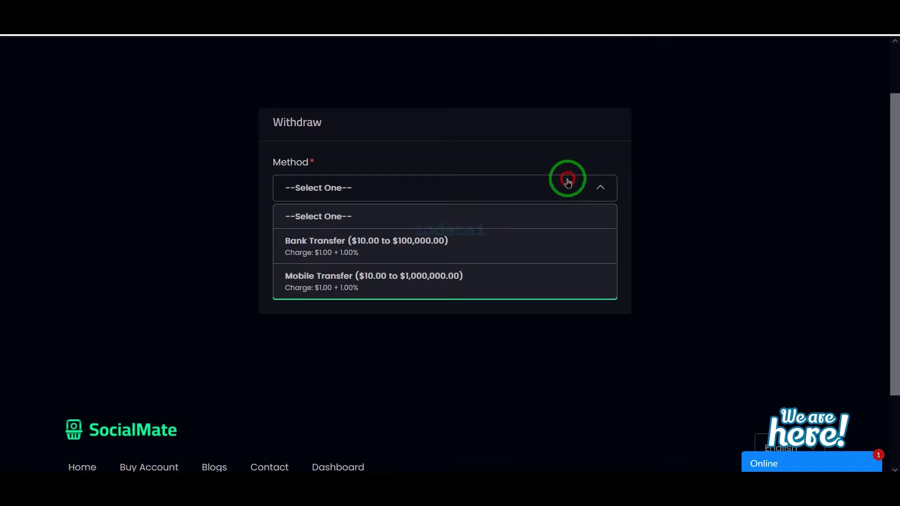
pyautogui.click(469, 269)
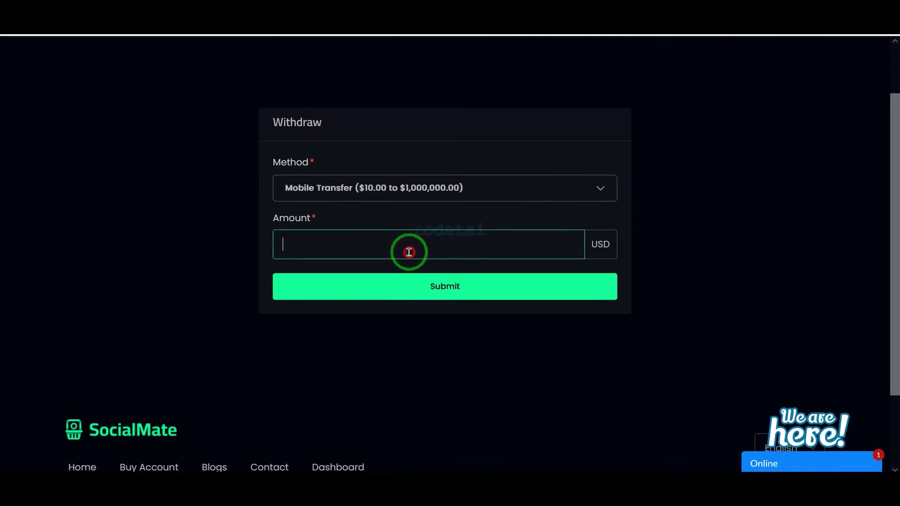
pyautogui.write('200')
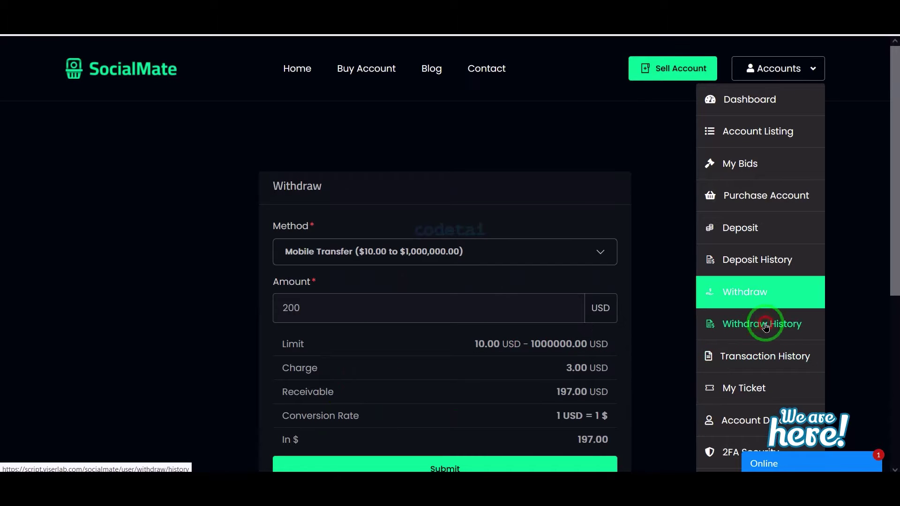
pyautogui.click(765, 322)
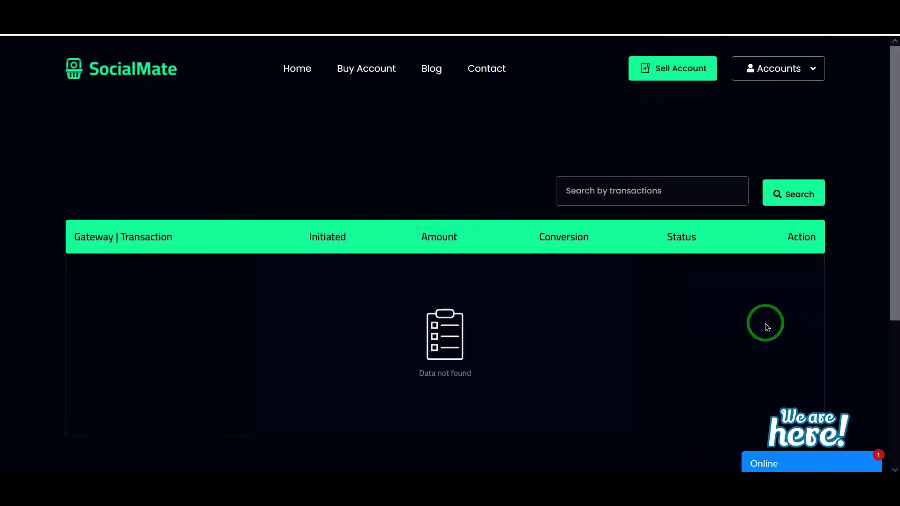
# - Review the Transaction History, then the My Ticket and New Ticket pages
pyautogui.click(759, 357)
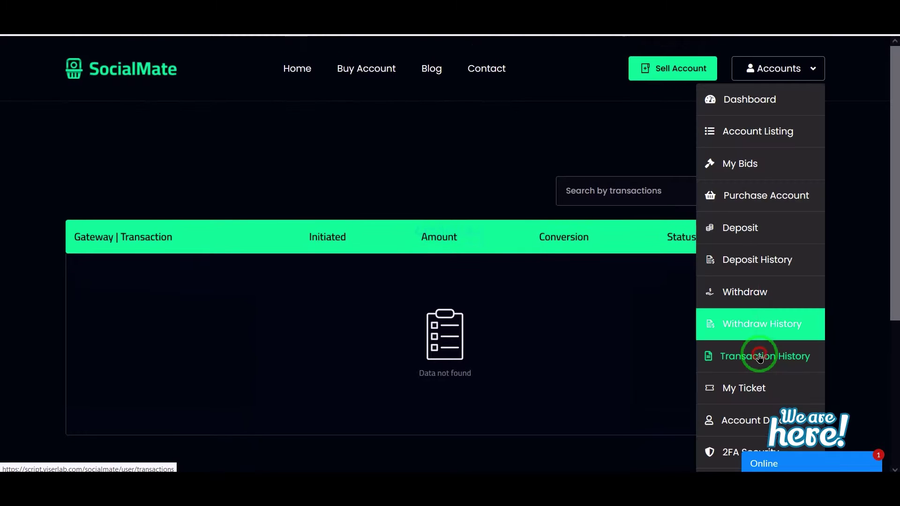
pyautogui.scroll(-15, 703, 381)
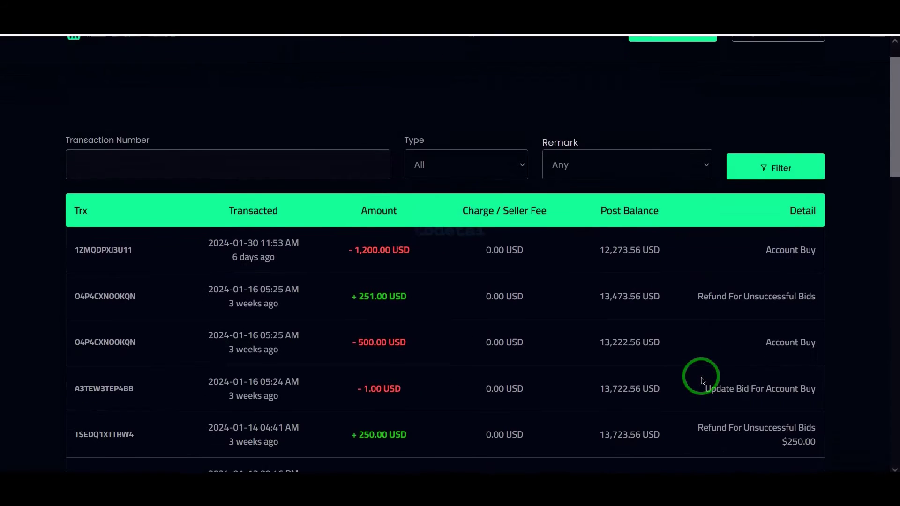
pyautogui.scroll(15, 703, 380)
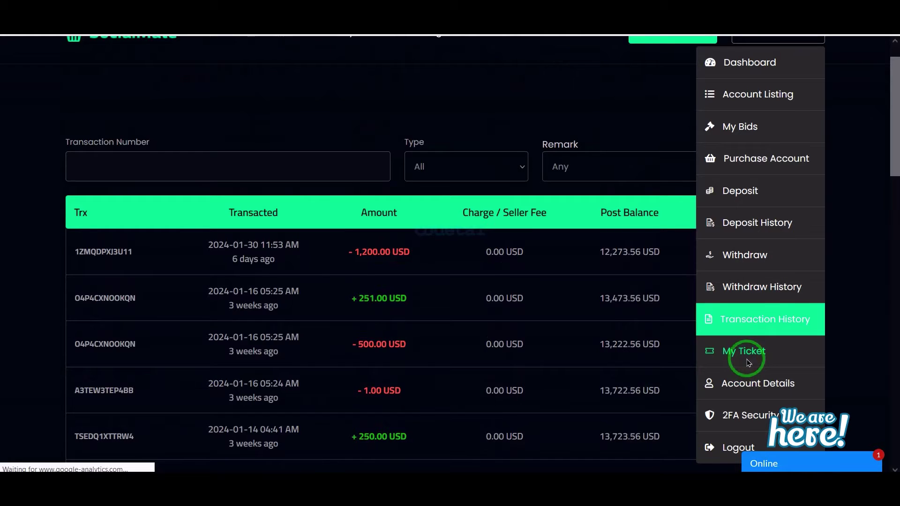
pyautogui.click(747, 362)
pyautogui.click(770, 198)
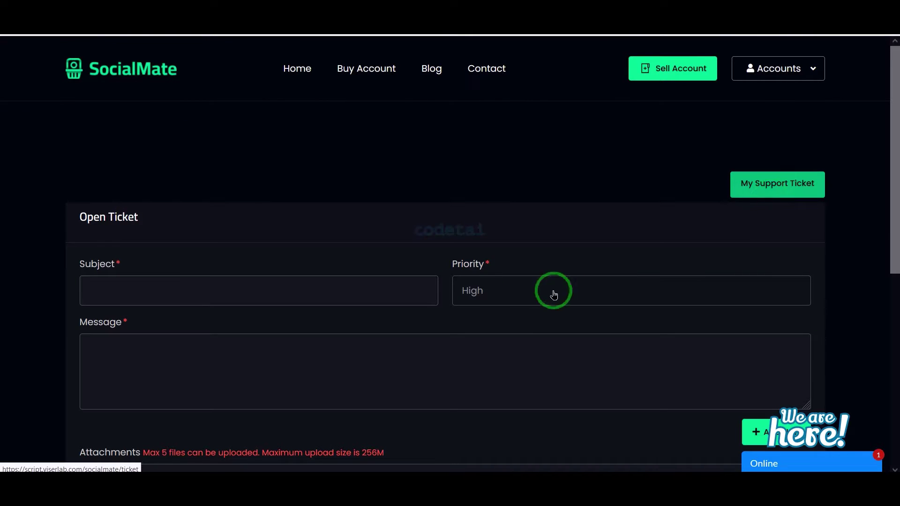
pyautogui.scroll(-2, 516, 291)
pyautogui.scroll(2, 513, 288)
# - Browse the Account Details, Edit Profile and 2FA Security pages from the account menu
pyautogui.click(777, 69)
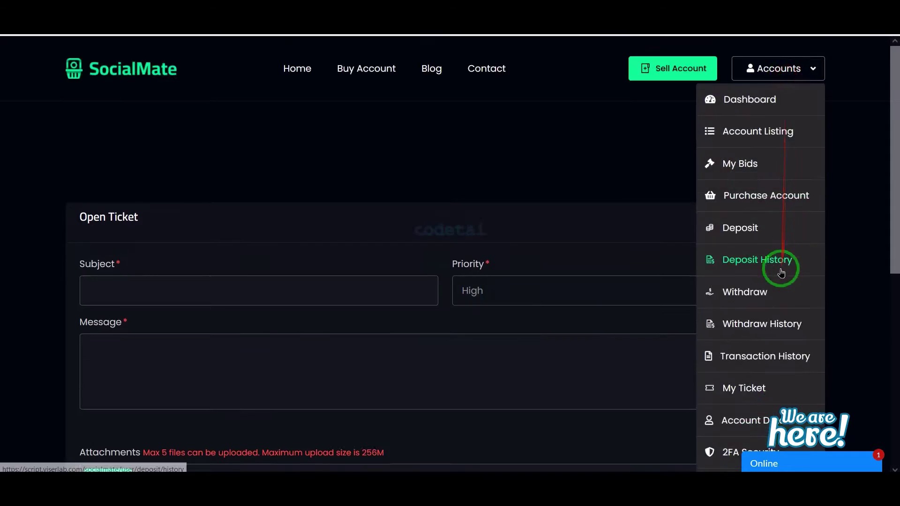
pyautogui.scroll(-2, 752, 306)
pyautogui.click(753, 307)
pyautogui.scroll(-2, 211, 253)
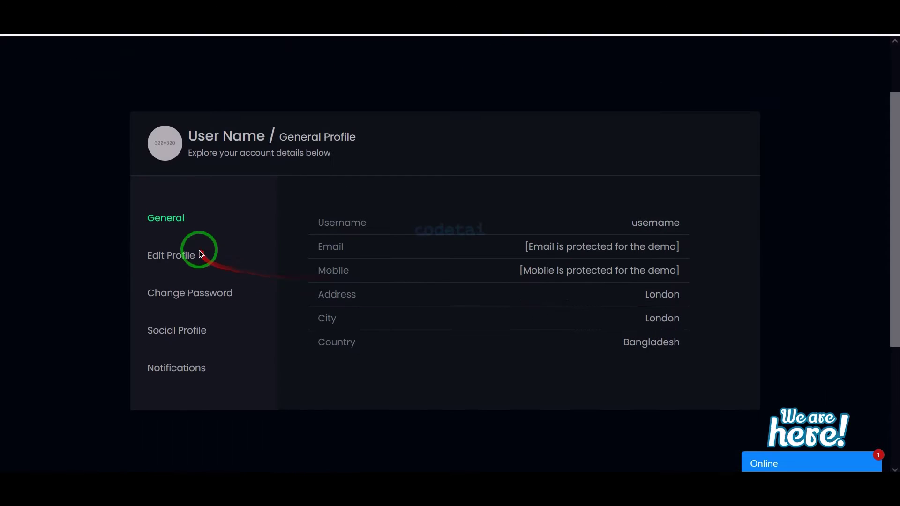
pyautogui.click(201, 255)
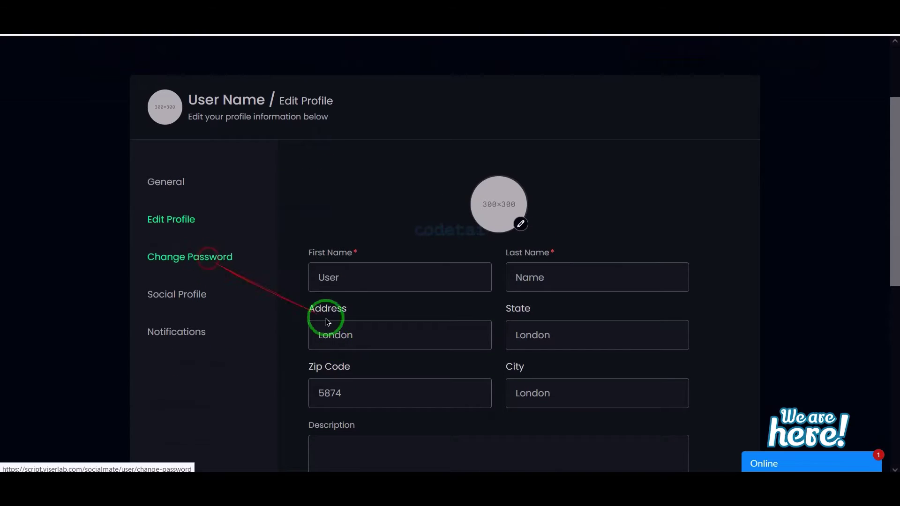
pyautogui.scroll(2, 777, 80)
pyautogui.click(777, 80)
pyautogui.scroll(-2, 749, 329)
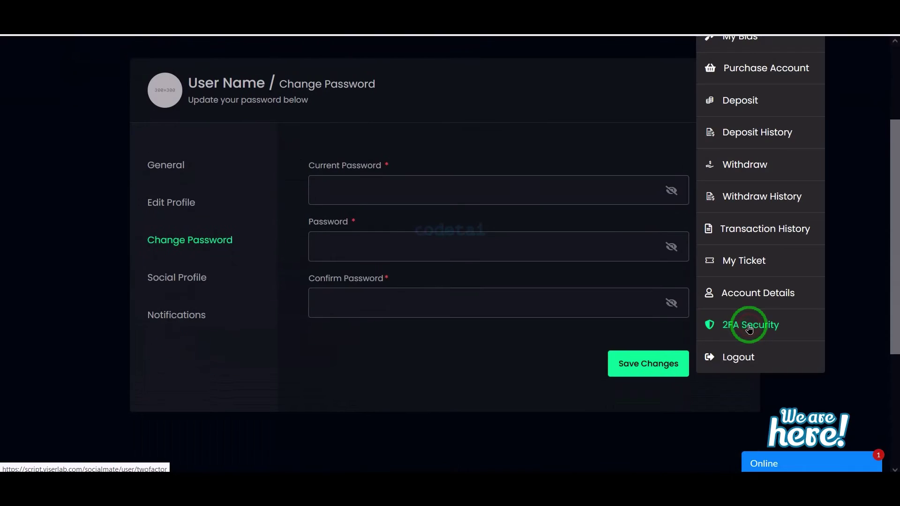
pyautogui.scroll(-2, 634, 261)
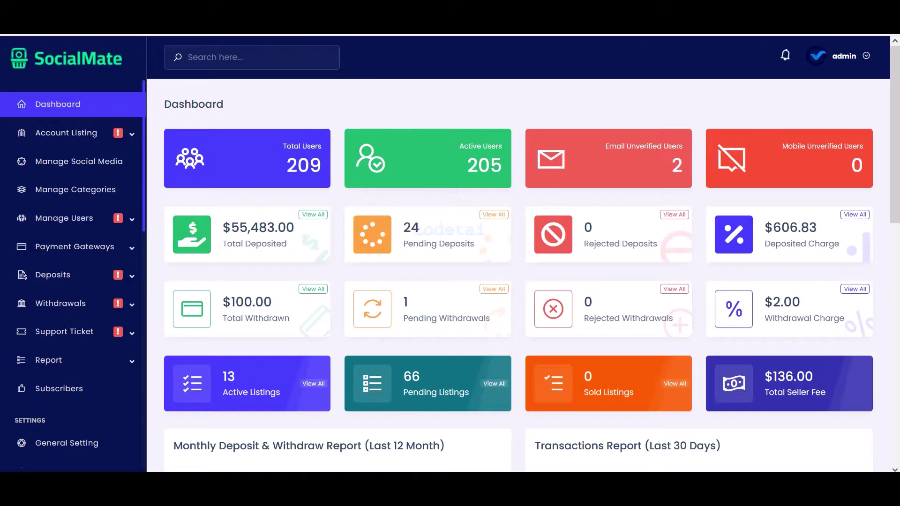
# - Expand the account listing, user management and payment gateway sections of the admin sidebar
pyautogui.scroll(-5, 466, 205)
pyautogui.scroll(-1, 466, 205)
pyautogui.click(98, 133)
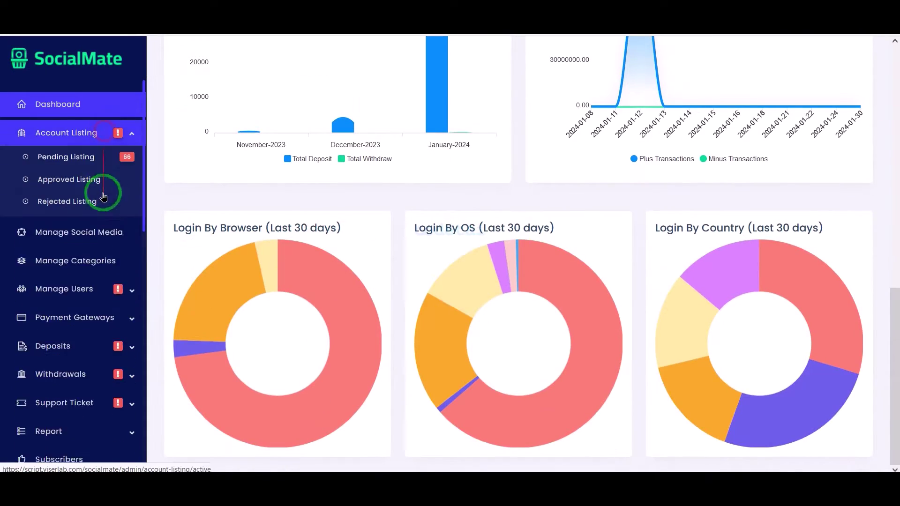
pyautogui.scroll(-3, 103, 253)
pyautogui.click(114, 212)
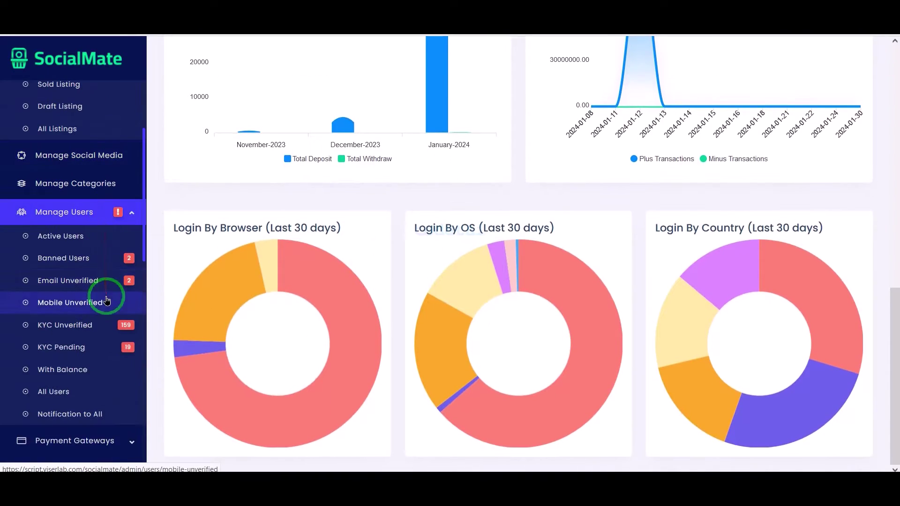
pyautogui.scroll(-5, 115, 286)
pyautogui.click(113, 229)
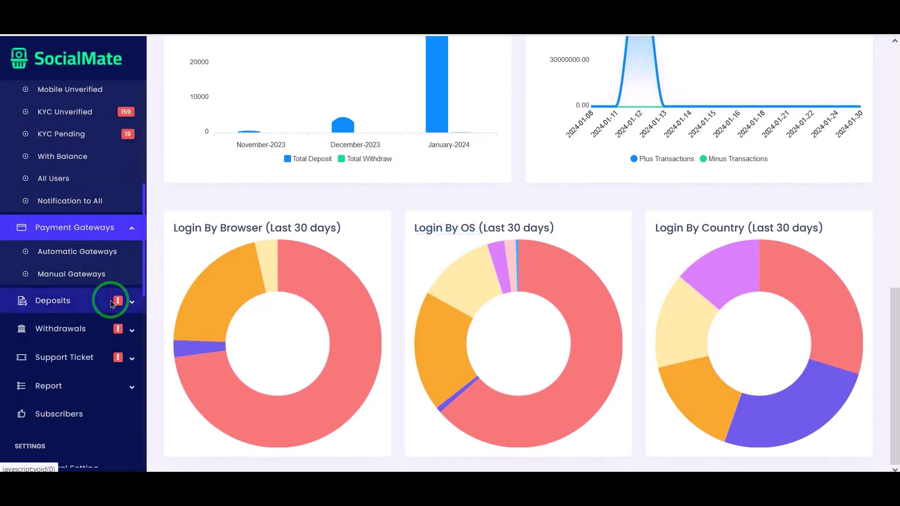
pyautogui.scroll(-2, 113, 272)
# - Expand the Deposits, Withdrawals, Support Ticket, Report and Notification Setting menus in turn
pyautogui.click(111, 211)
pyautogui.scroll(-2, 110, 277)
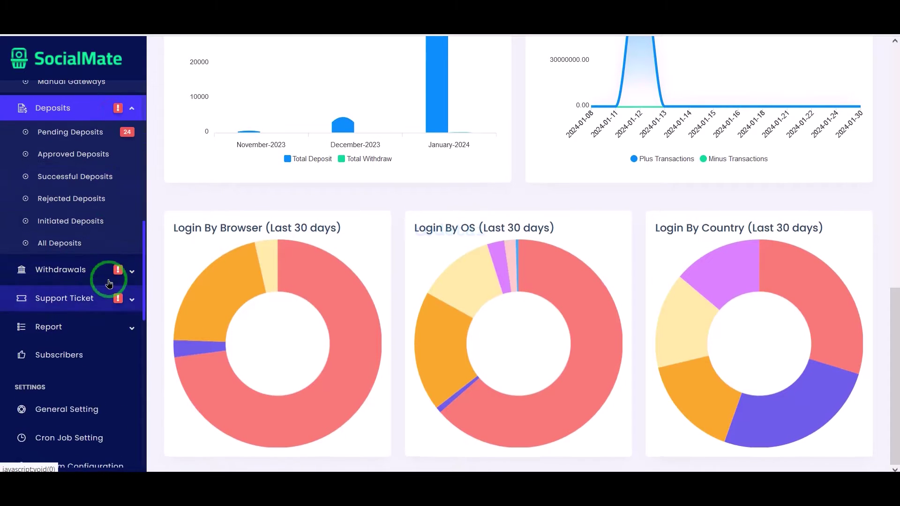
pyautogui.click(111, 269)
pyautogui.scroll(-2, 108, 305)
pyautogui.scroll(-1, 109, 314)
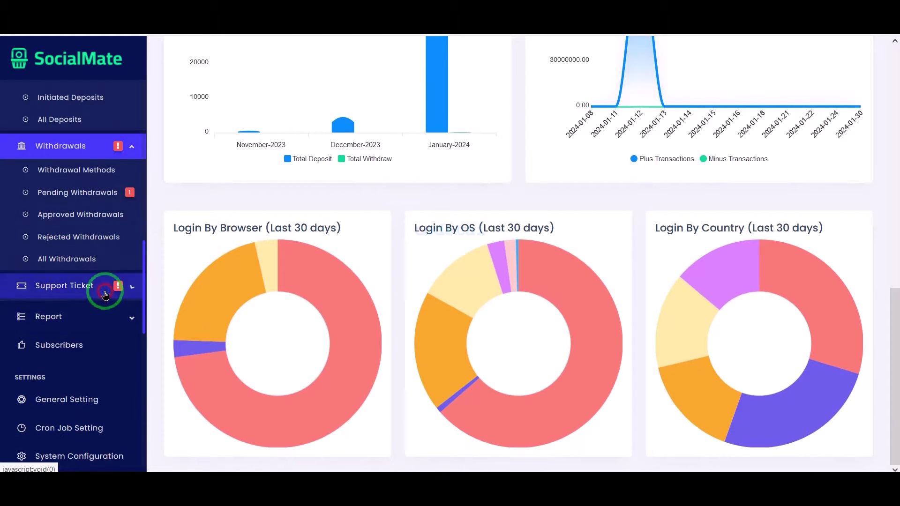
pyautogui.click(111, 286)
pyautogui.scroll(-3, 110, 328)
pyautogui.click(107, 255)
pyautogui.scroll(-8, 106, 325)
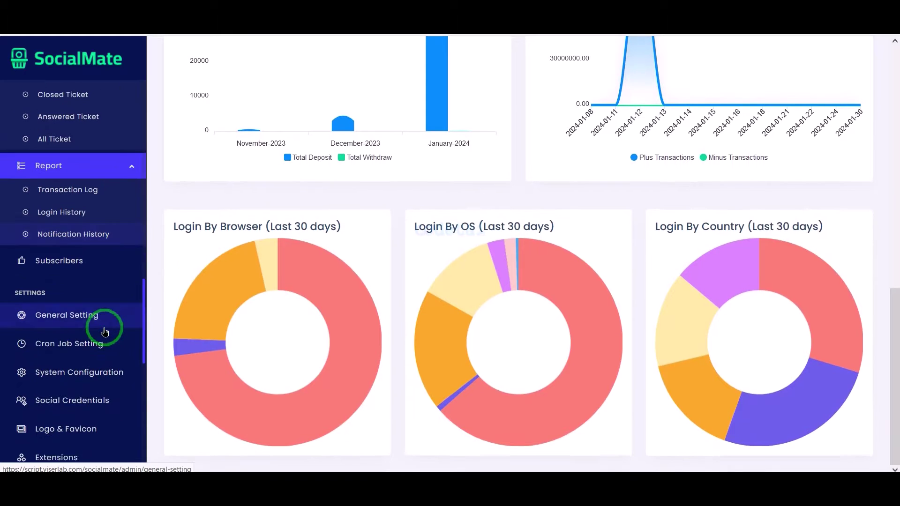
pyautogui.click(104, 246)
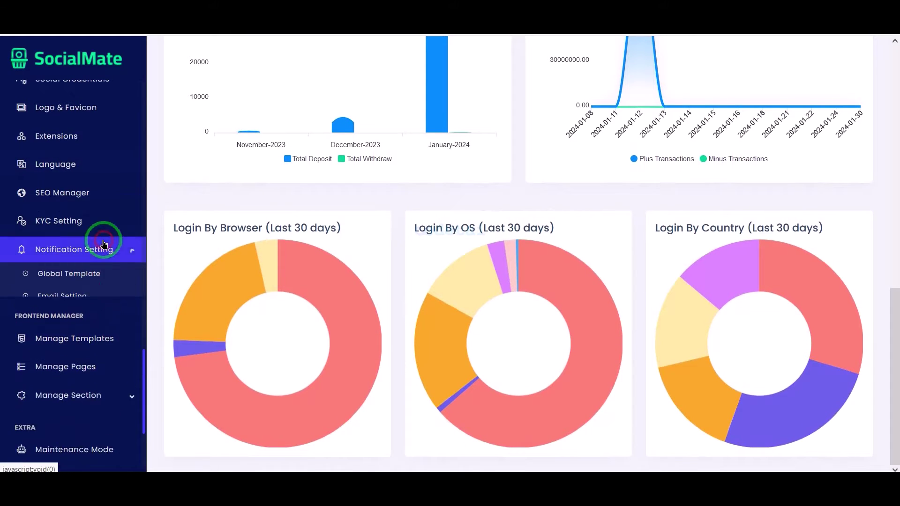
pyautogui.scroll(-3, 100, 323)
pyautogui.scroll(-3, 96, 323)
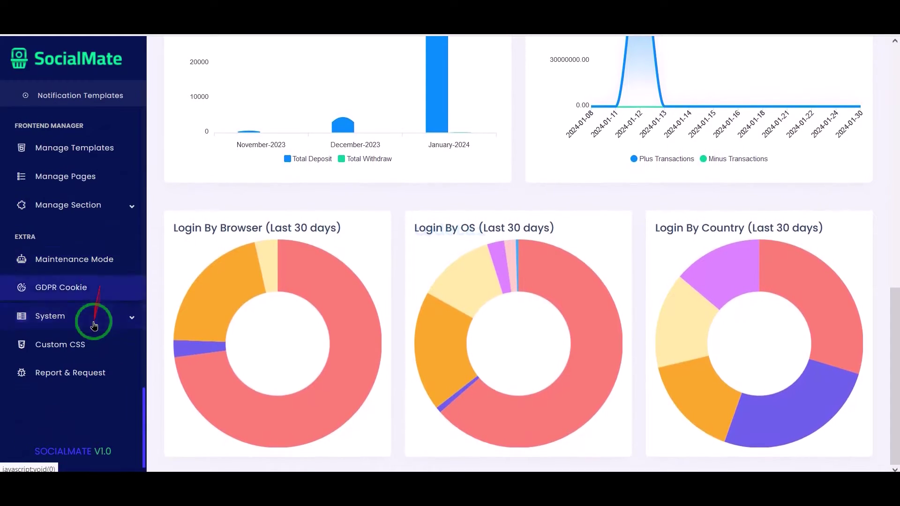
pyautogui.scroll(10, 94, 324)
pyautogui.scroll(10, 94, 324)
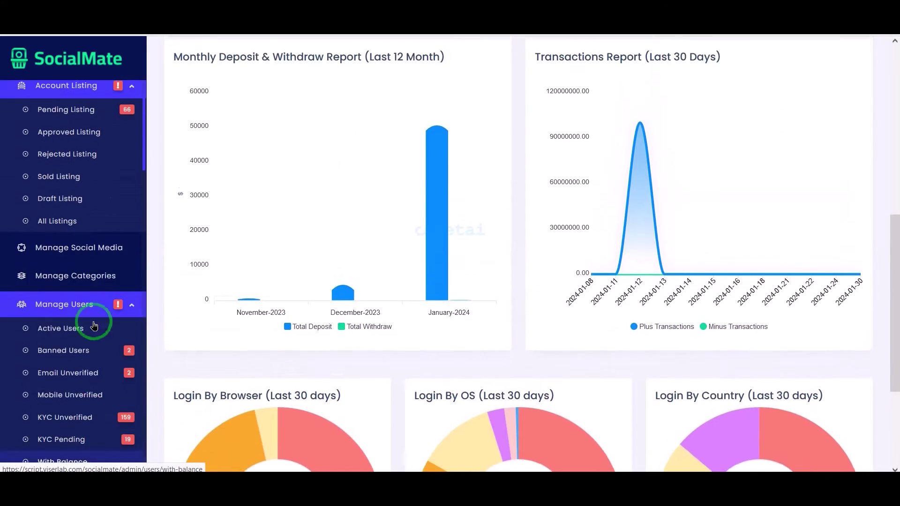
pyautogui.scroll(5, 376, 197)
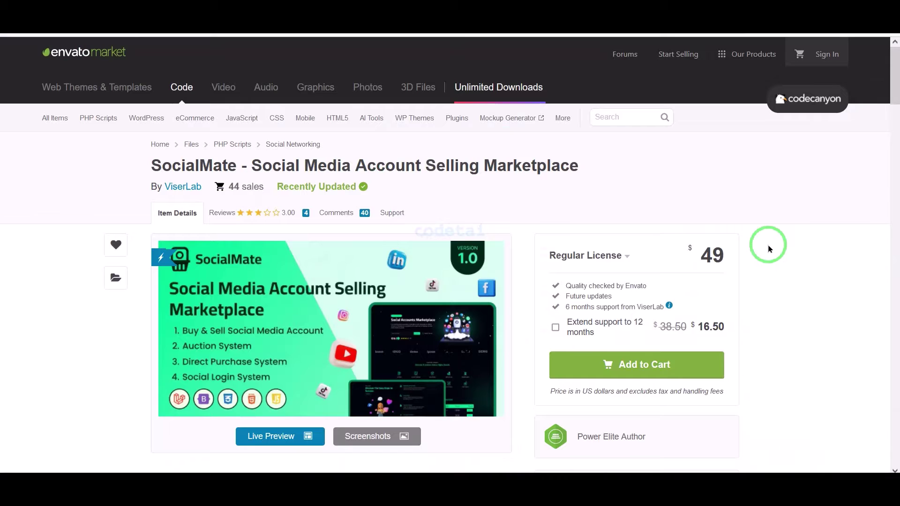
pyautogui.scroll(-2, 769, 248)
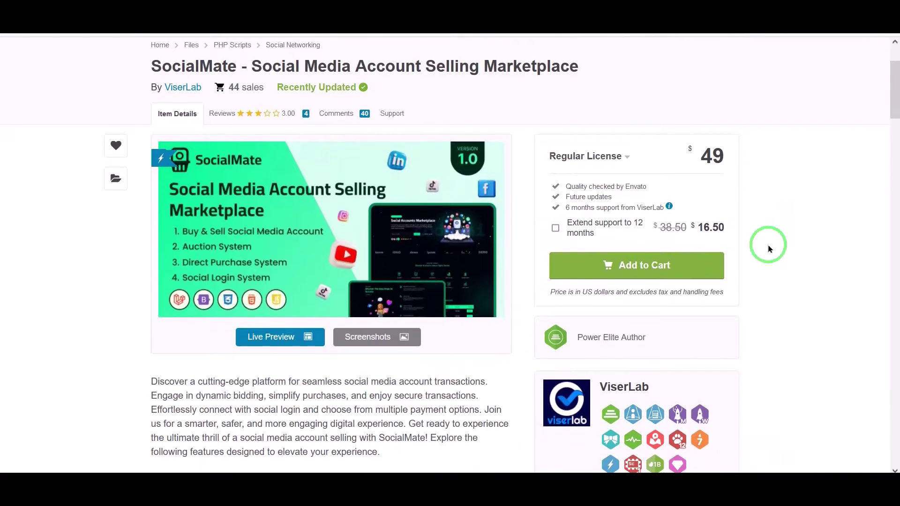
pyautogui.moveTo(144, 58)
pyautogui.mouseDown()
pyautogui.moveTo(366, 80)
pyautogui.moveTo(583, 78)
pyautogui.mouseUp()
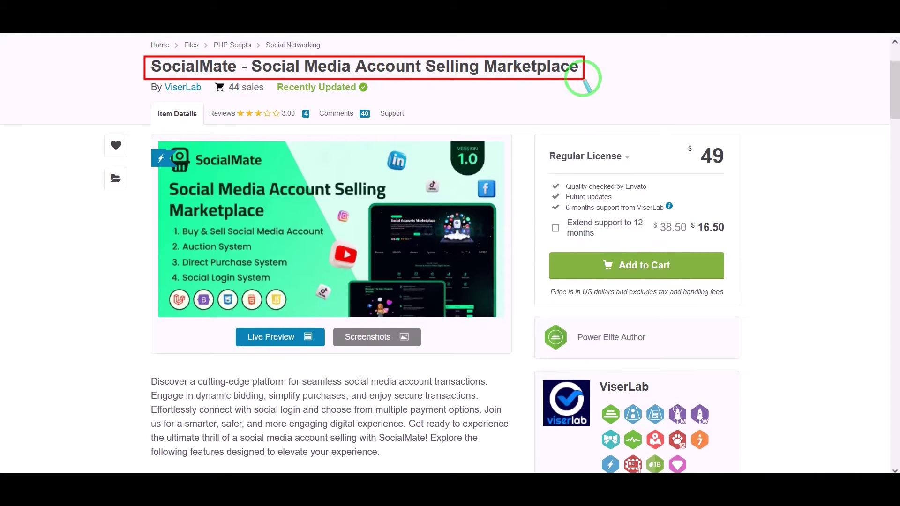
pyautogui.click(614, 126)
pyautogui.scroll(-20, 645, 294)
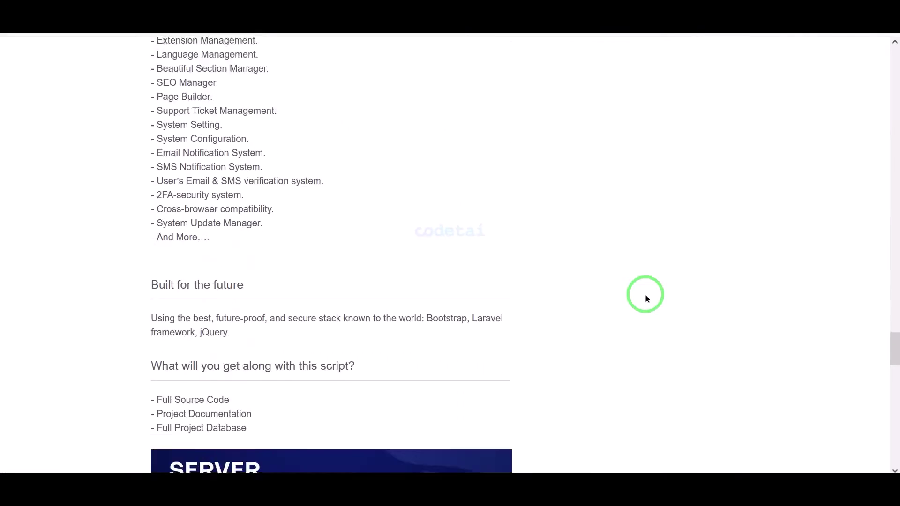
pyautogui.scroll(-9, 645, 298)
pyautogui.scroll(20, 645, 298)
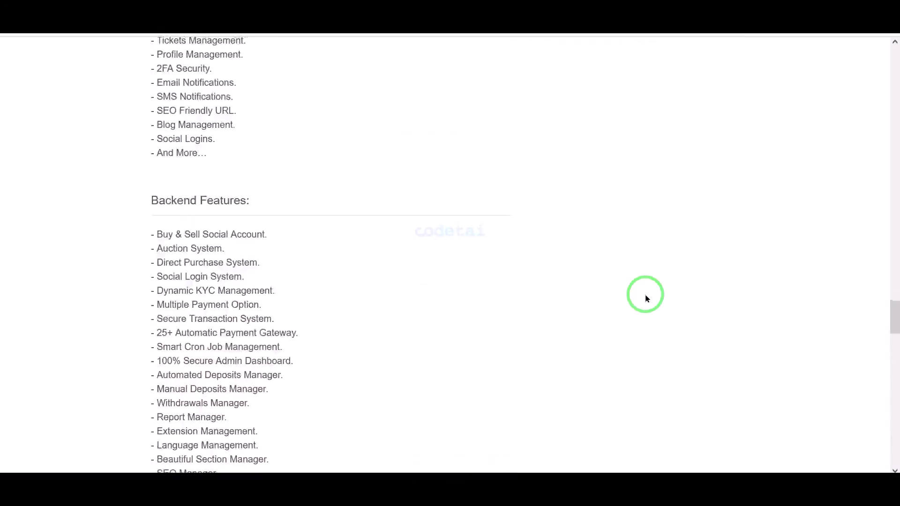
pyautogui.scroll(10, 645, 298)
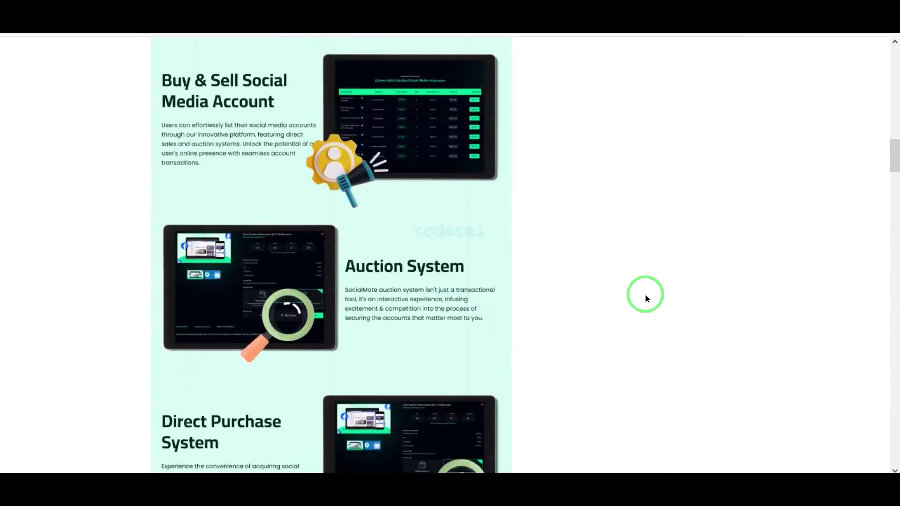
pyautogui.scroll(18, 645, 298)
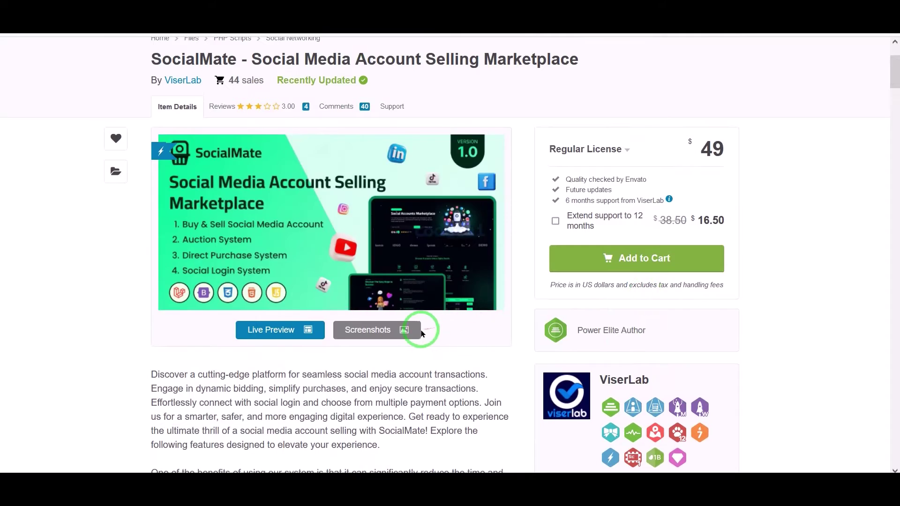
pyautogui.click(411, 333)
pyautogui.scroll(-15, 411, 332)
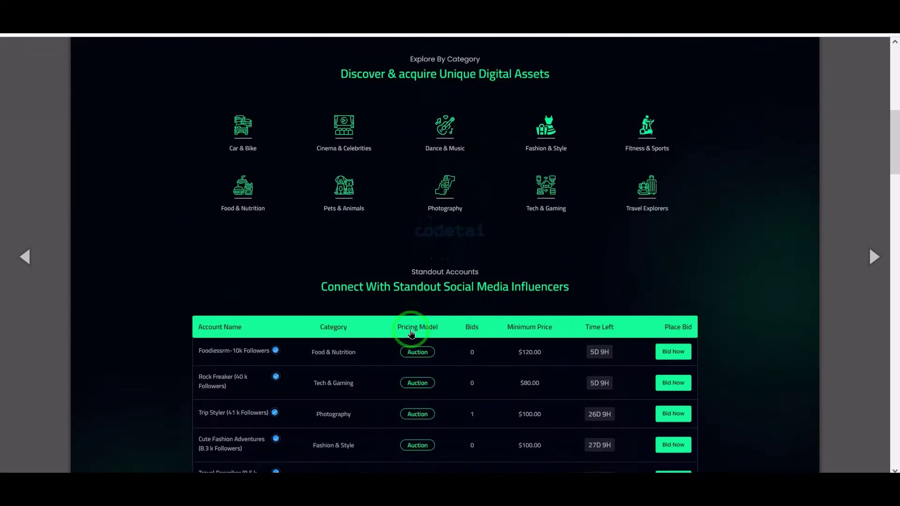
pyautogui.scroll(-20, 410, 331)
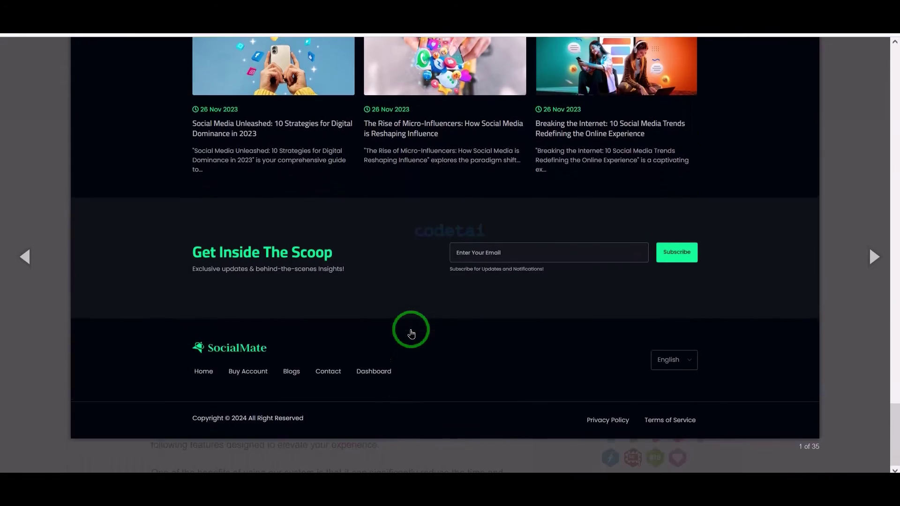
pyautogui.click(872, 256)
pyautogui.scroll(15, 619, 231)
pyautogui.scroll(-1, 631, 263)
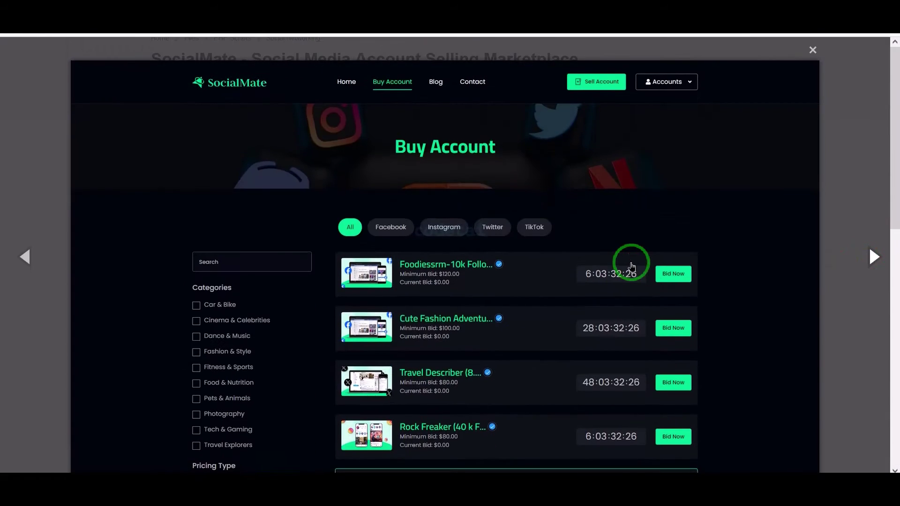
pyautogui.click(872, 256)
pyautogui.scroll(-10, 640, 238)
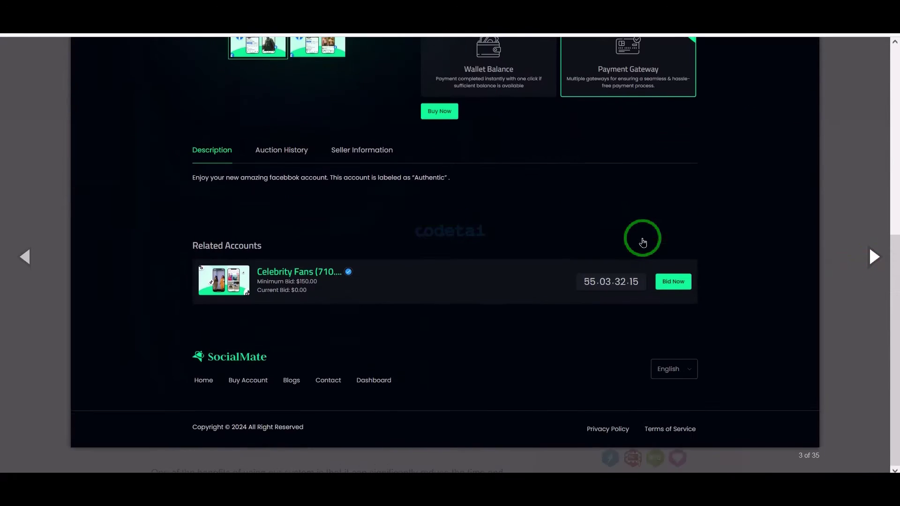
pyautogui.scroll(10, 642, 241)
pyautogui.click(871, 256)
pyautogui.scroll(-10, 644, 235)
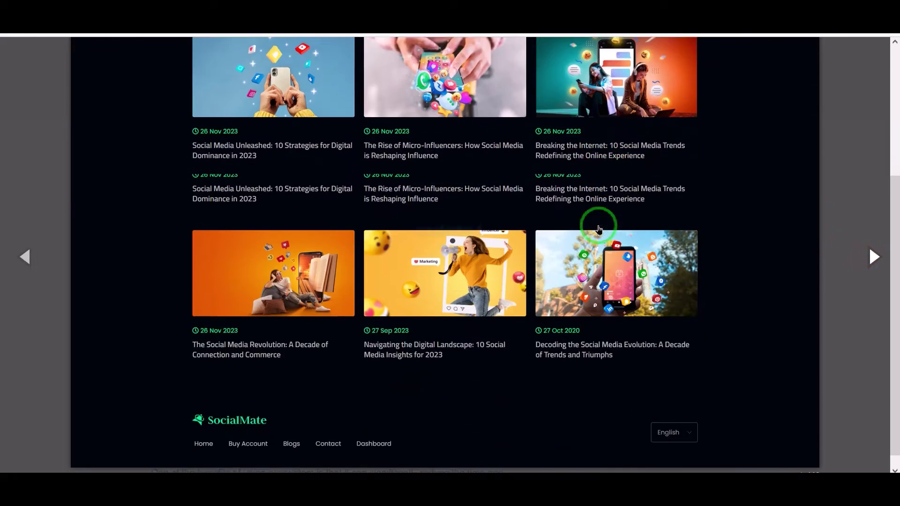
pyautogui.click(870, 248)
pyautogui.scroll(3, 518, 231)
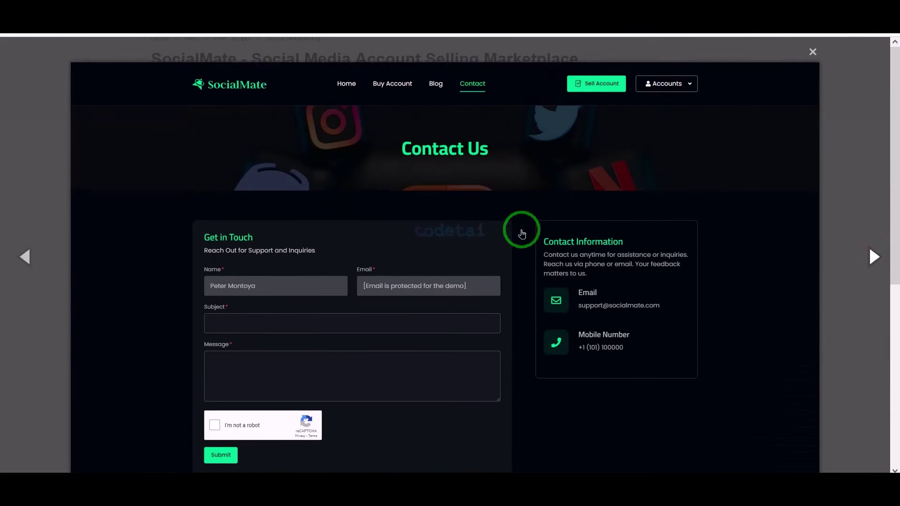
pyautogui.click(873, 256)
pyautogui.scroll(-8, 597, 215)
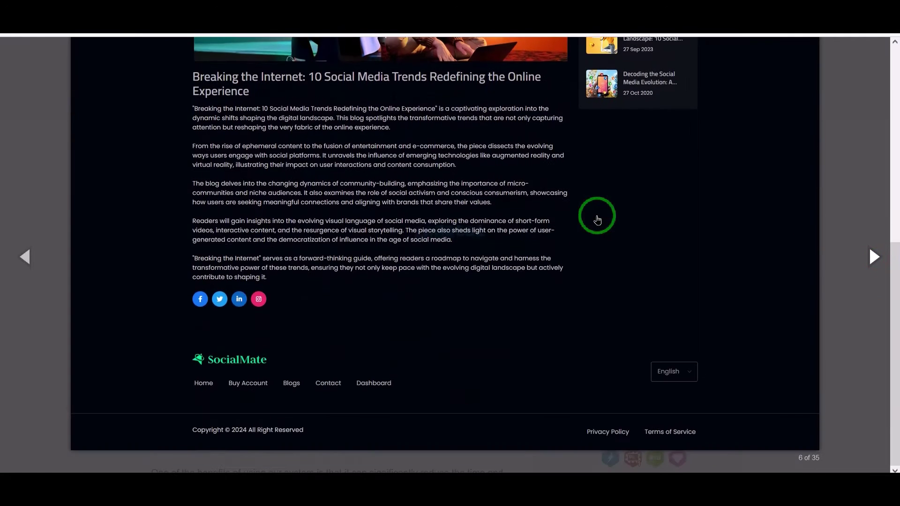
pyautogui.click(861, 268)
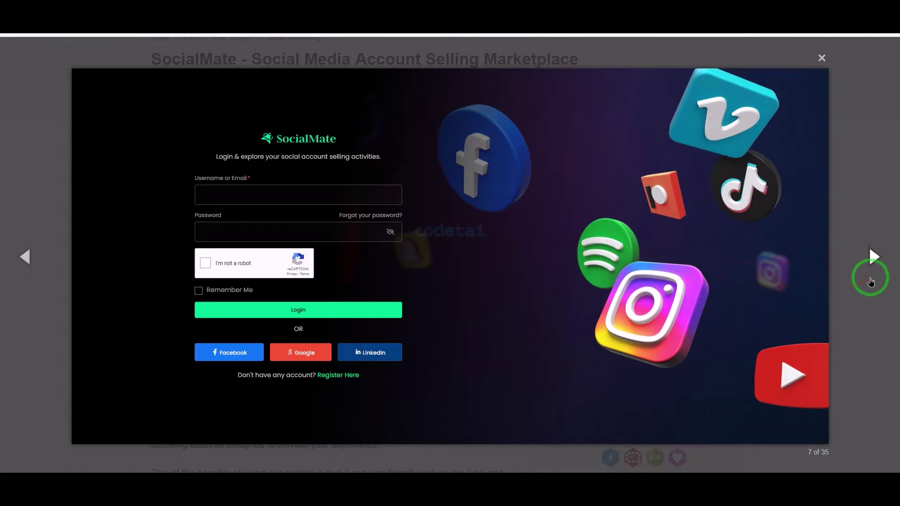
pyautogui.click(870, 279)
pyautogui.click(874, 257)
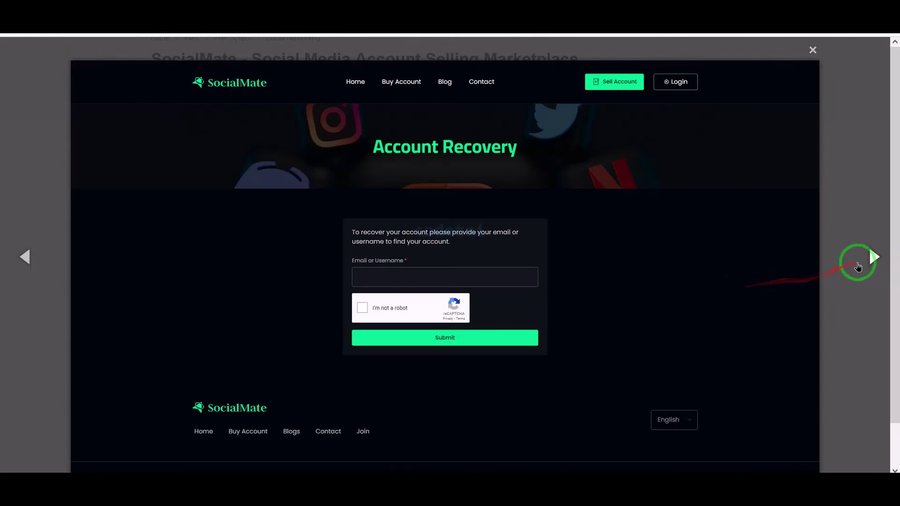
pyautogui.click(858, 266)
pyautogui.click(887, 263)
pyautogui.click(887, 264)
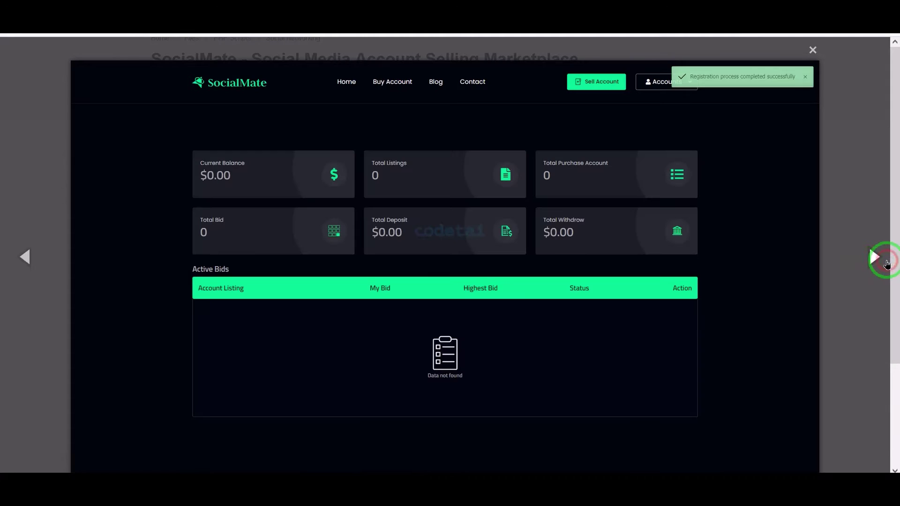
pyautogui.click(886, 264)
pyautogui.click(887, 264)
pyautogui.click(886, 263)
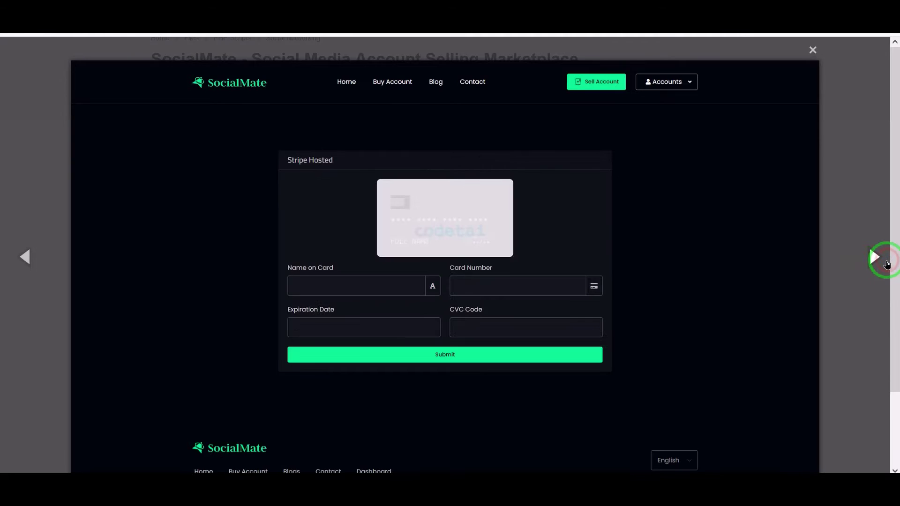
pyautogui.click(886, 264)
pyautogui.click(886, 264)
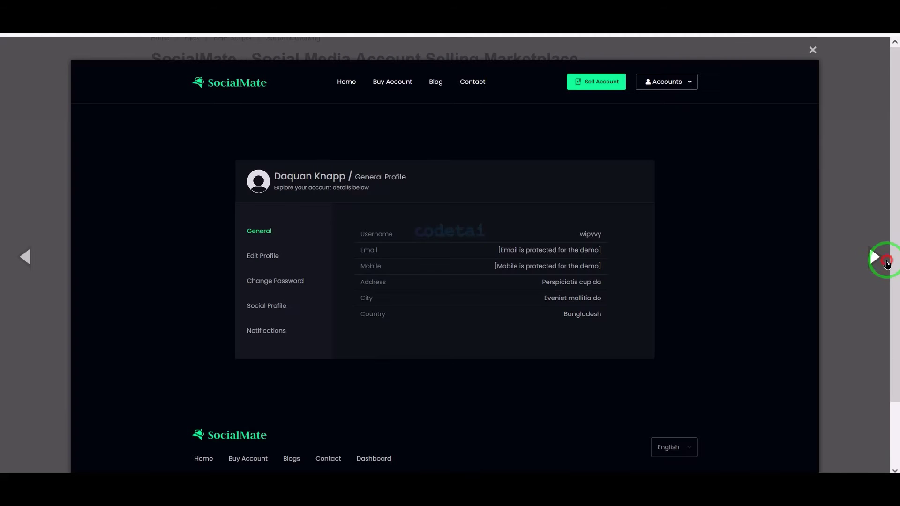
pyautogui.press('Escape')
# - Add SocialMate with a Regular License to the cart and go to checkout
pyautogui.scroll(-1, 774, 147)
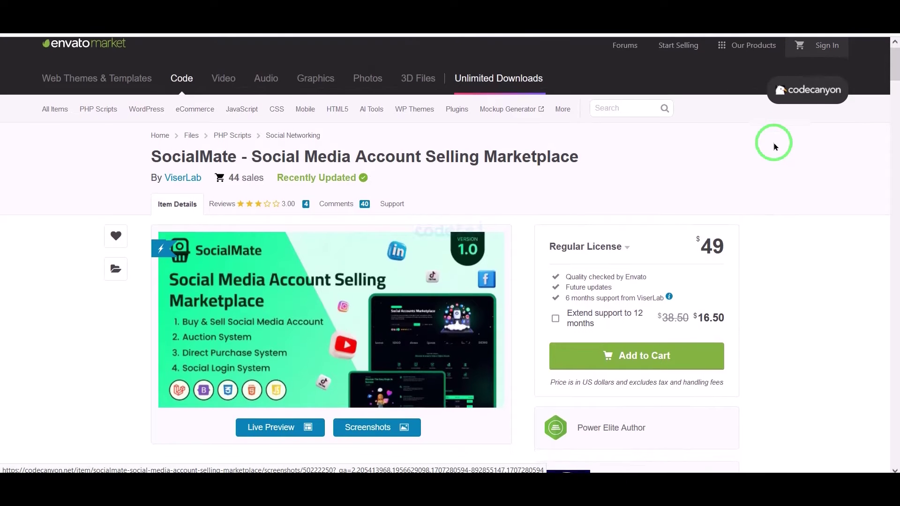
pyautogui.scroll(-2, 852, 323)
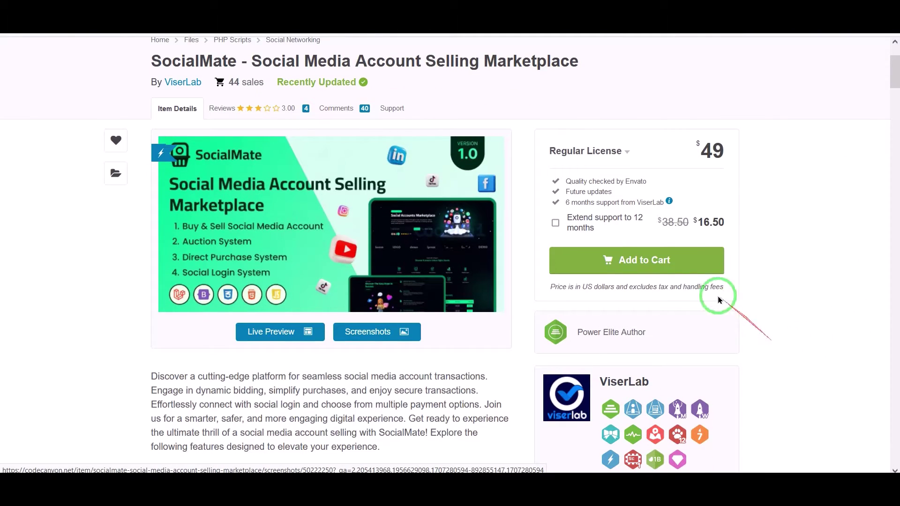
pyautogui.click(651, 266)
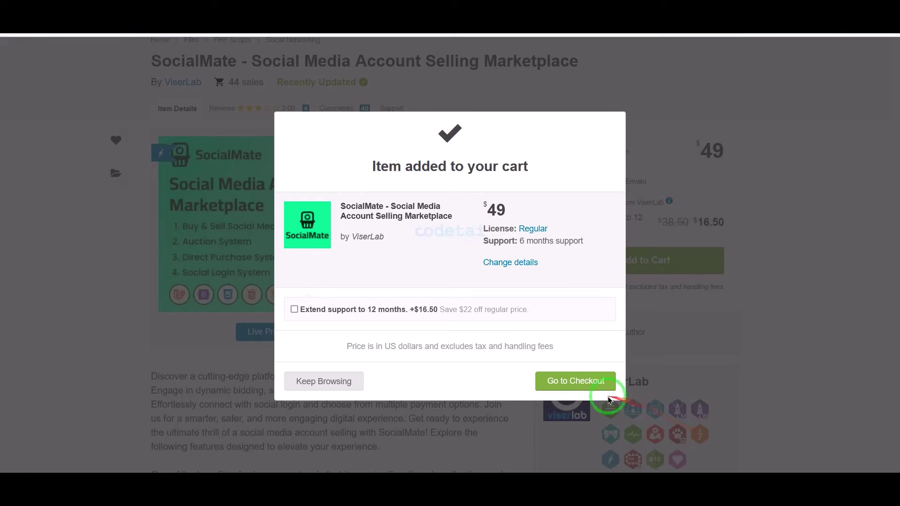
pyautogui.click(587, 387)
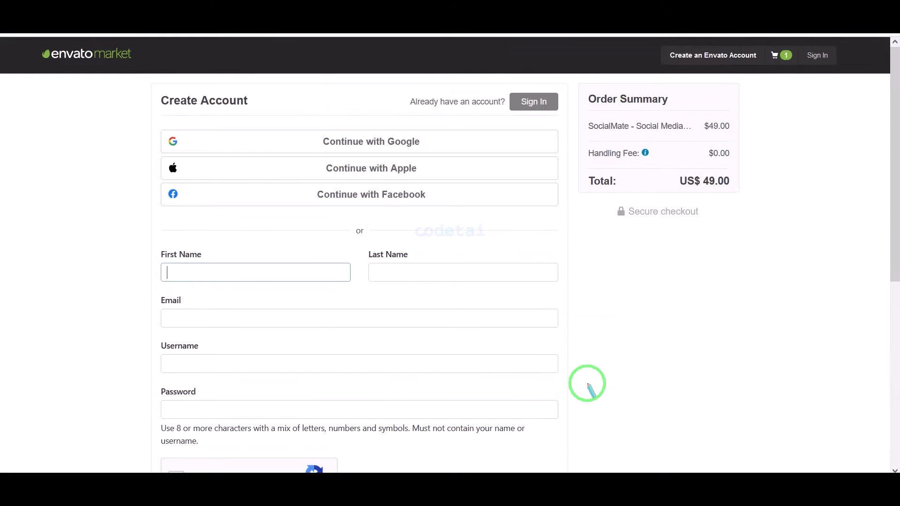
# - Outline the social sign-in options on the Create Account page in red
pyautogui.click(587, 387)
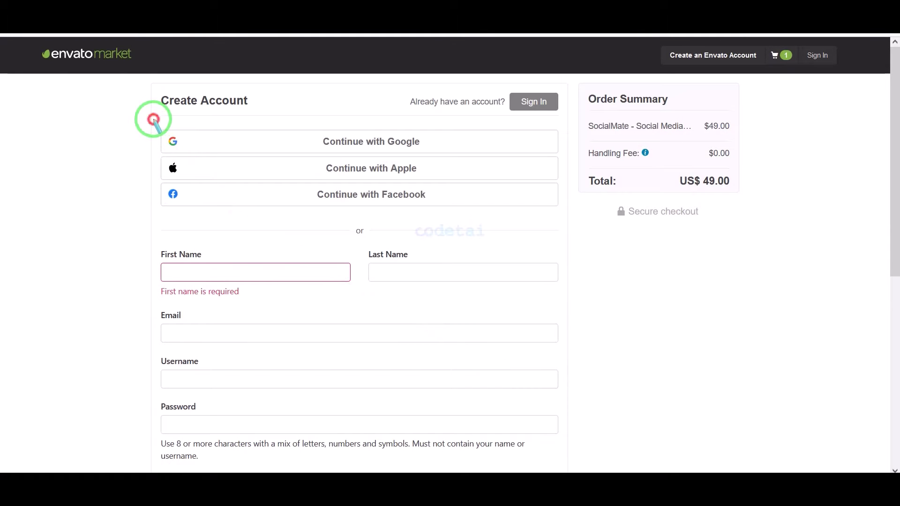
pyautogui.moveTo(153, 120); pyautogui.dragTo(565, 213)
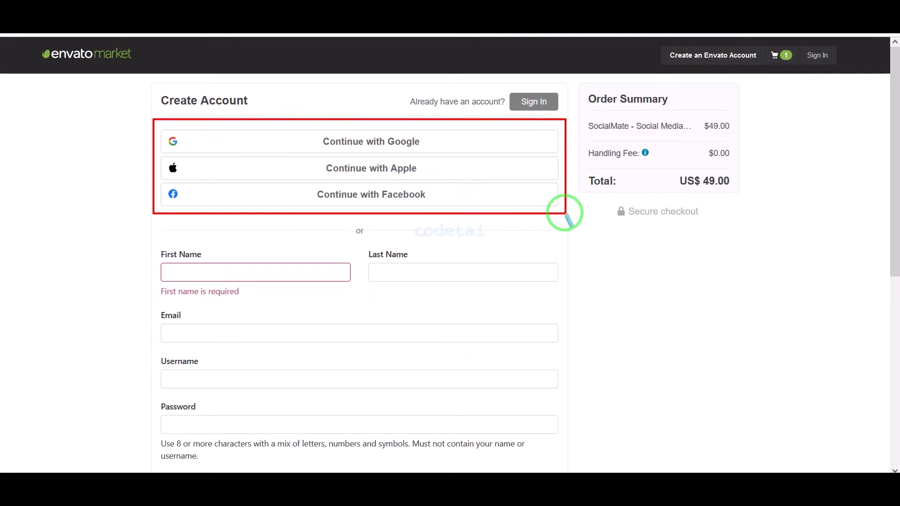
pyautogui.scroll(-4, 556, 301)
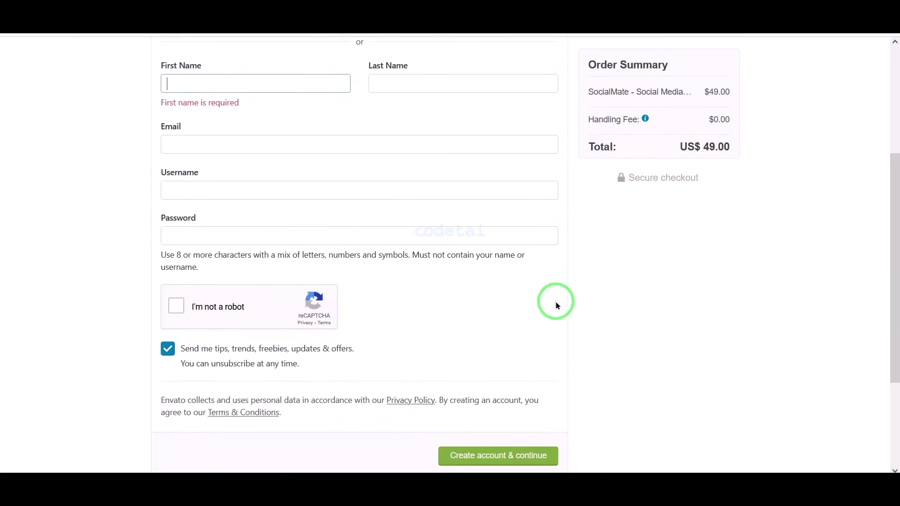
pyautogui.moveTo(473, 281); pyautogui.dragTo(58, 83)
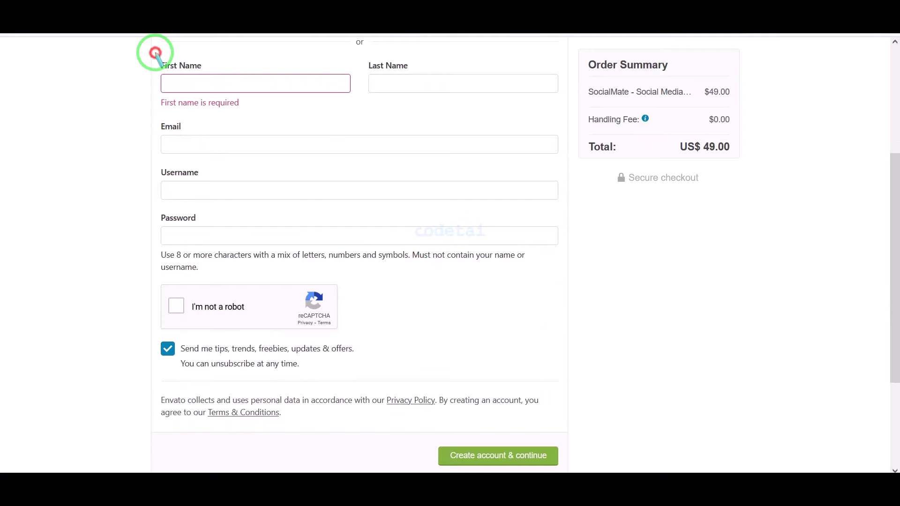
pyautogui.moveTo(155, 53)
pyautogui.mouseDown()
pyautogui.moveTo(588, 327)
pyautogui.moveTo(564, 350)
pyautogui.moveTo(560, 379)
pyautogui.mouseUp()
pyautogui.scroll(4, 560, 379)
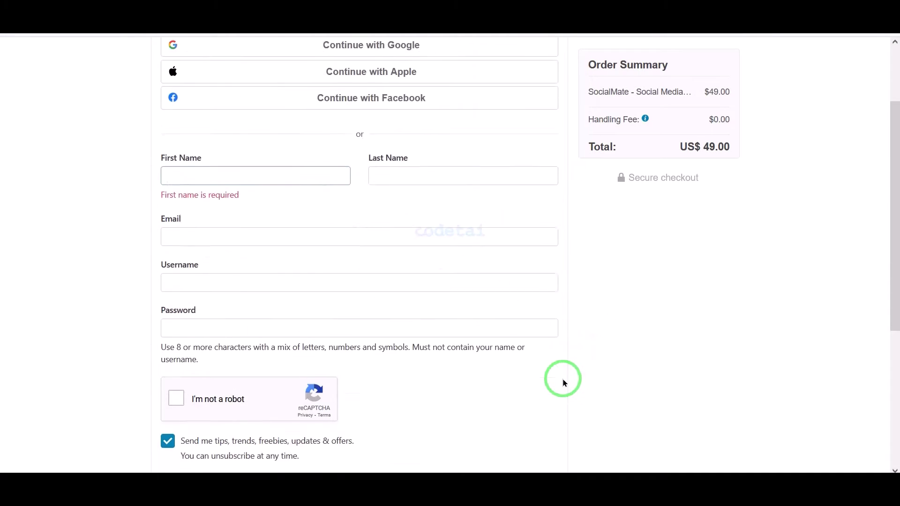
# - Sign in with the saved Envato username and continue the checkout
pyautogui.click(538, 100)
pyautogui.click(475, 243)
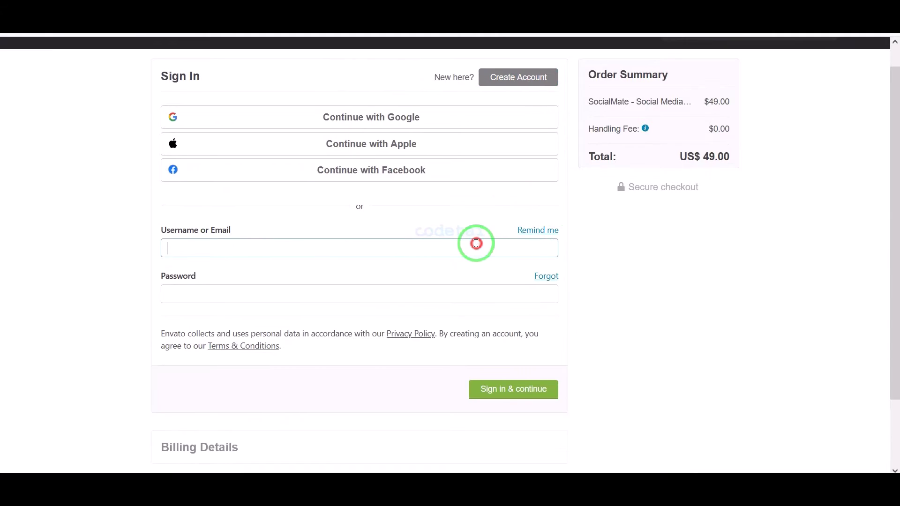
pyautogui.click(367, 261)
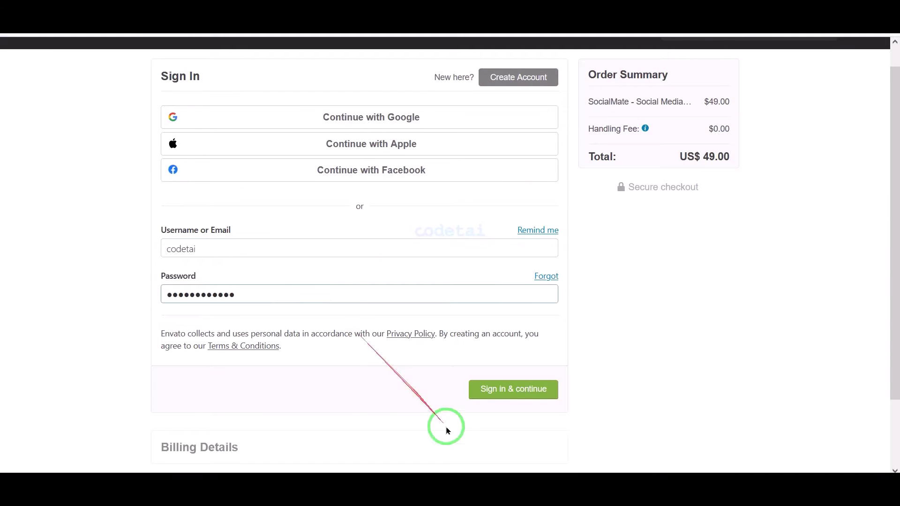
pyautogui.click(514, 389)
# - Edit the billing details, then save them and continue to payment
pyautogui.click(546, 192)
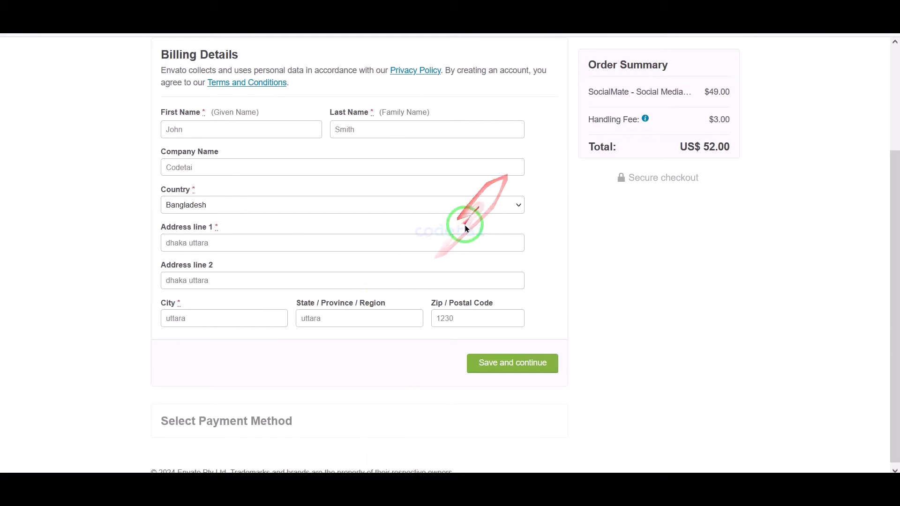
pyautogui.click(532, 364)
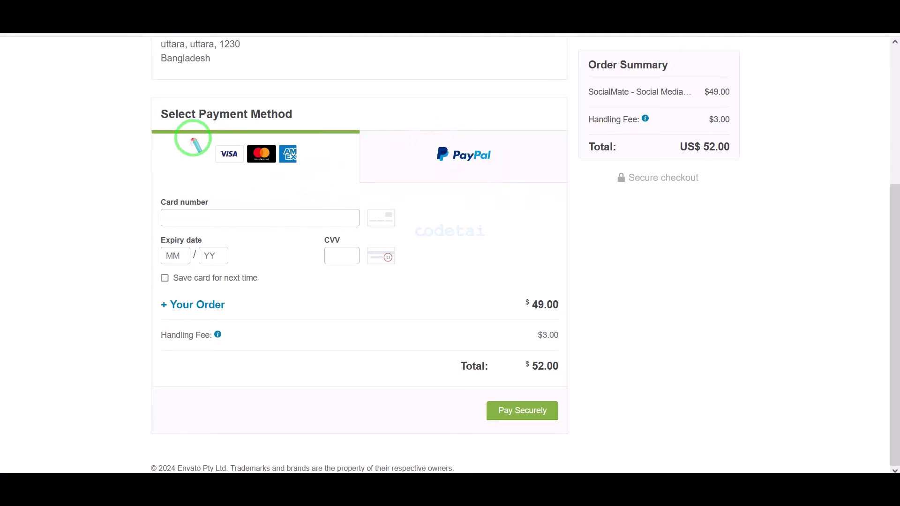
# - Enter the card number, expiry month and year and CVV, then pay US$ 52.00
pyautogui.moveTo(193, 139); pyautogui.dragTo(318, 173)
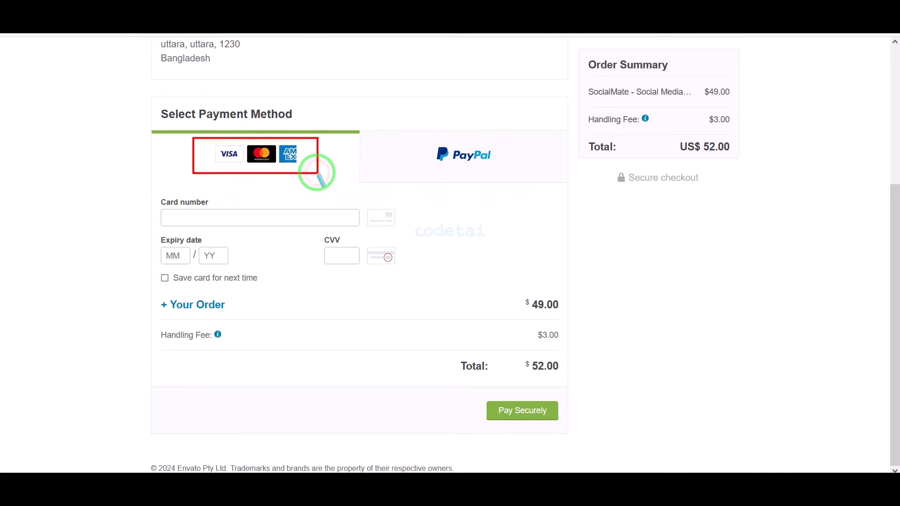
pyautogui.click(247, 213)
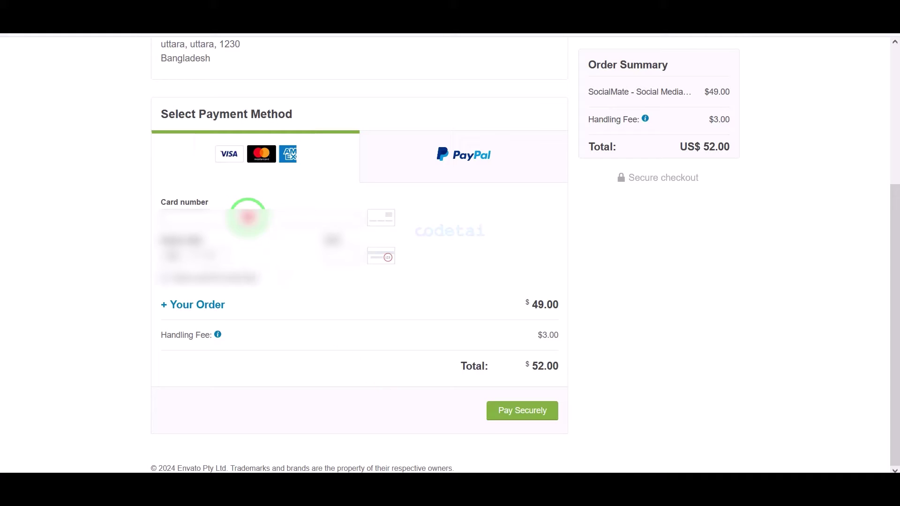
pyautogui.click(281, 281)
pyautogui.click(168, 255)
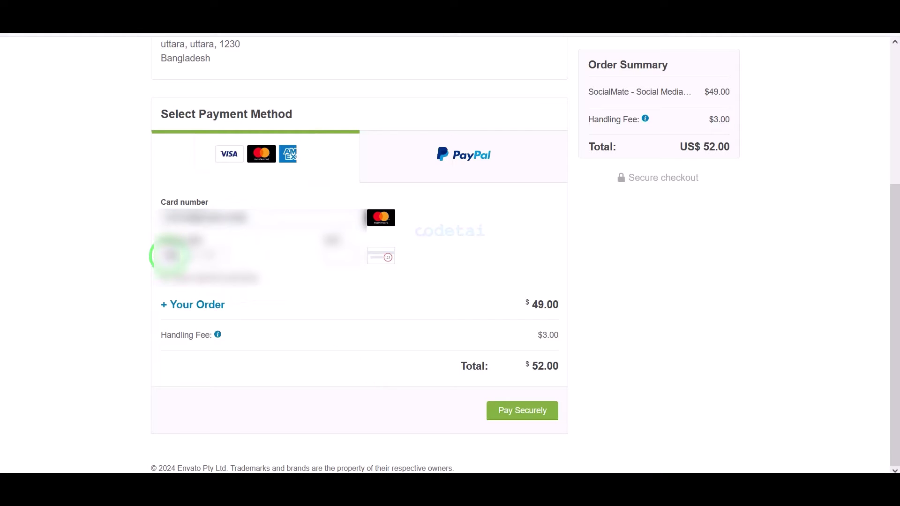
pyautogui.click(344, 257)
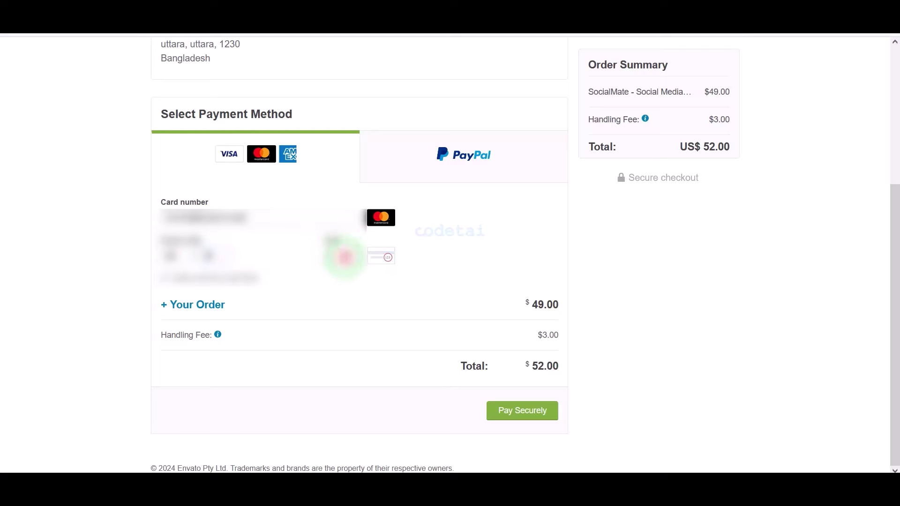
pyautogui.click(481, 396)
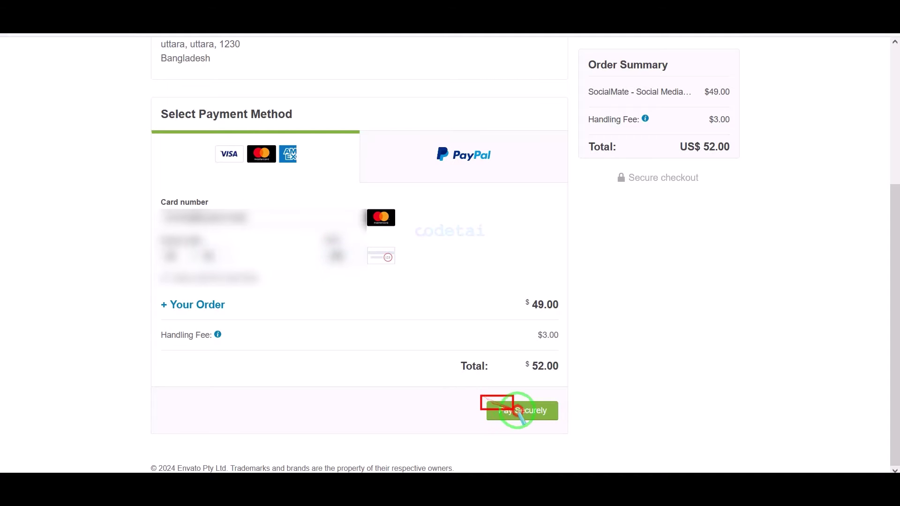
pyautogui.moveTo(514, 410); pyautogui.dragTo(558, 424)
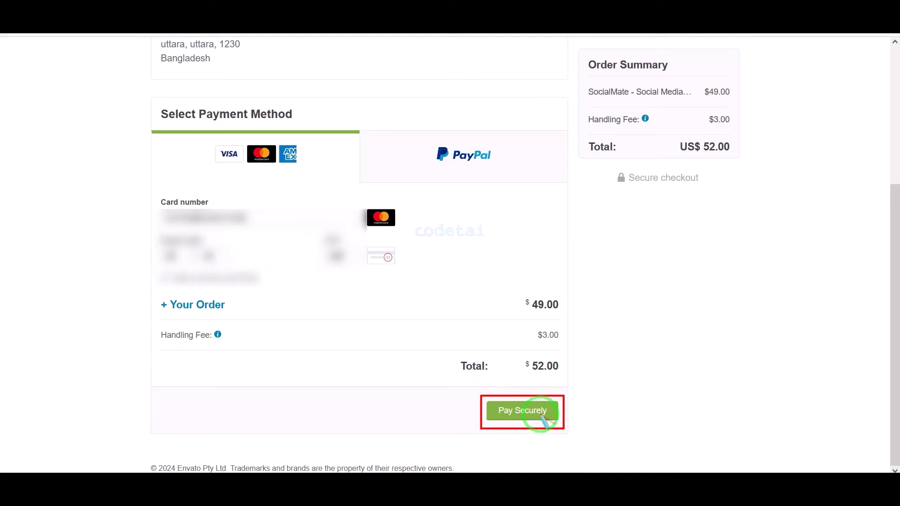
pyautogui.click(539, 412)
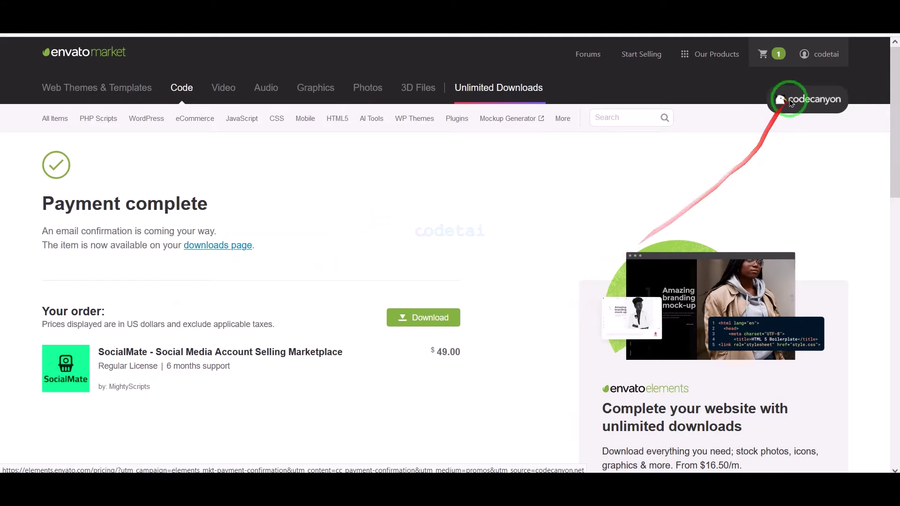
# - From Downloads, get SocialMate's files, license certificate PDF and purchase-code text
pyautogui.moveTo(824, 54)
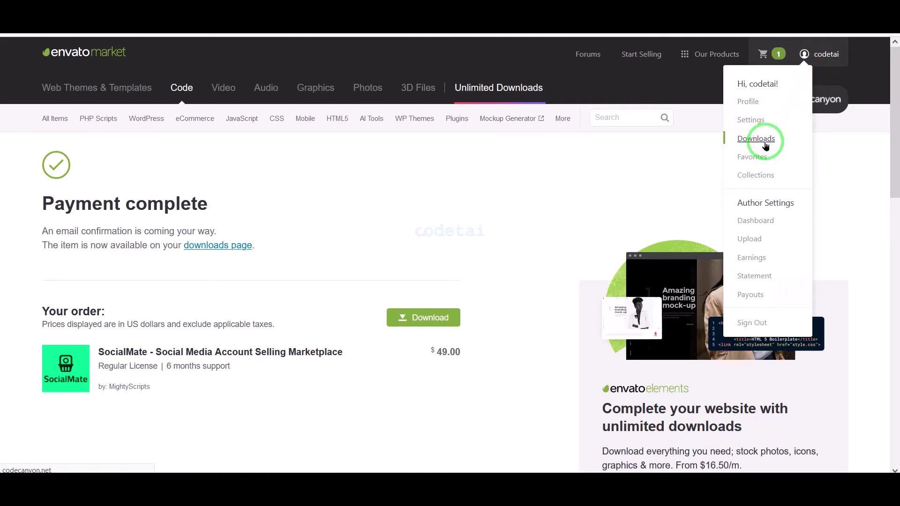
pyautogui.click(765, 147)
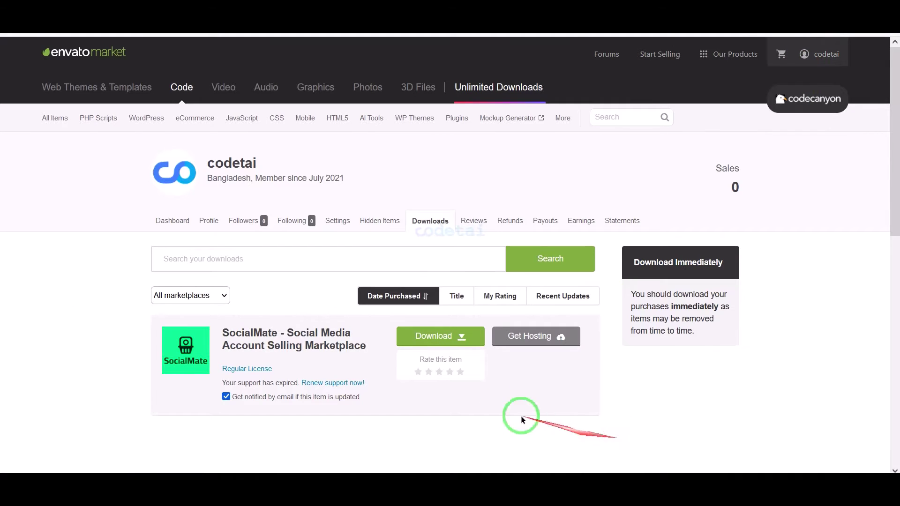
pyautogui.click(449, 340)
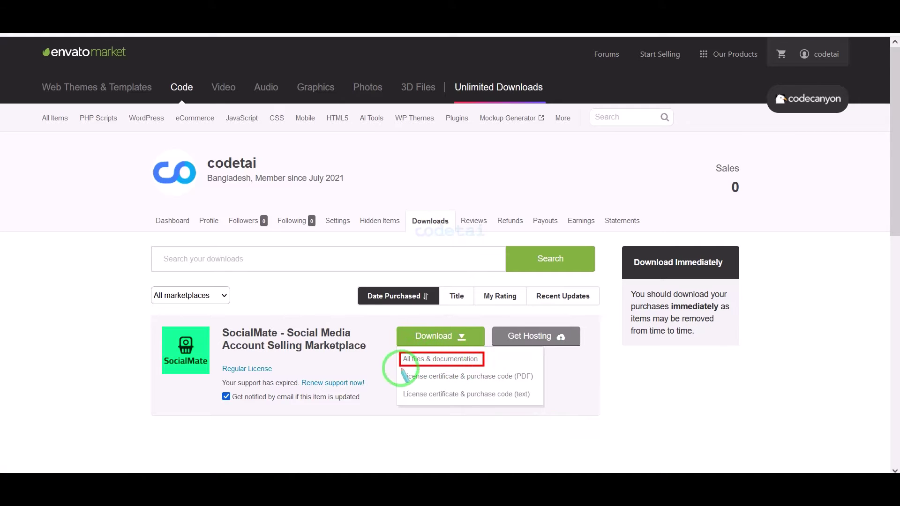
pyautogui.moveTo(402, 369)
pyautogui.mouseDown()
pyautogui.moveTo(541, 394)
pyautogui.moveTo(534, 381)
pyautogui.mouseUp()
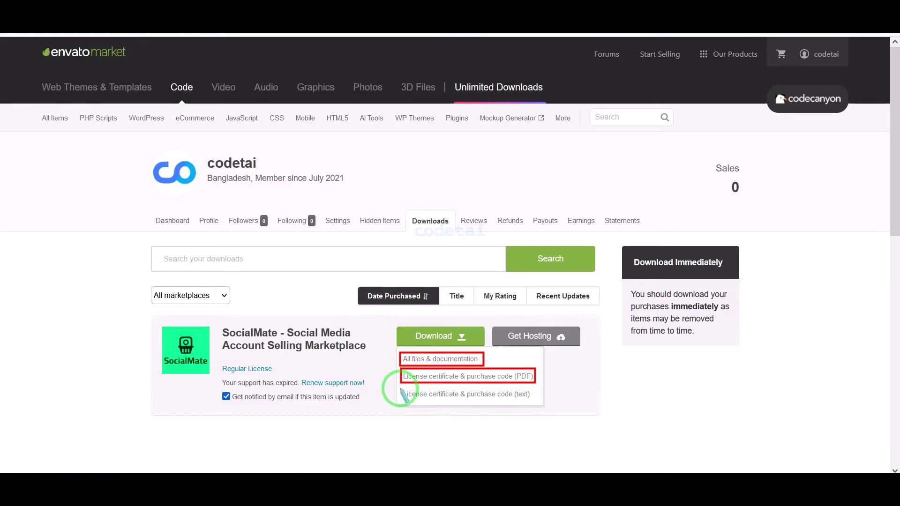
pyautogui.moveTo(402, 387); pyautogui.dragTo(536, 401)
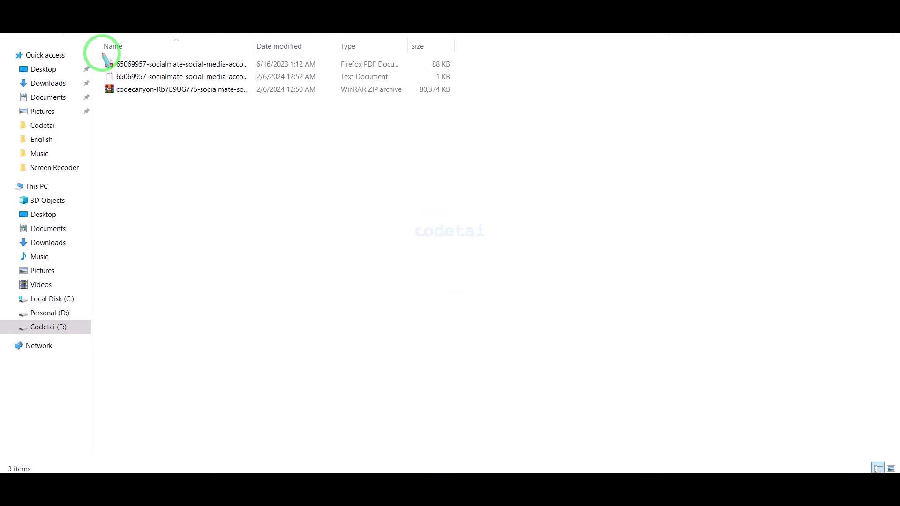
pyautogui.moveTo(102, 54)
pyautogui.mouseDown()
pyautogui.moveTo(305, 111)
pyautogui.moveTo(467, 106)
pyautogui.mouseUp()
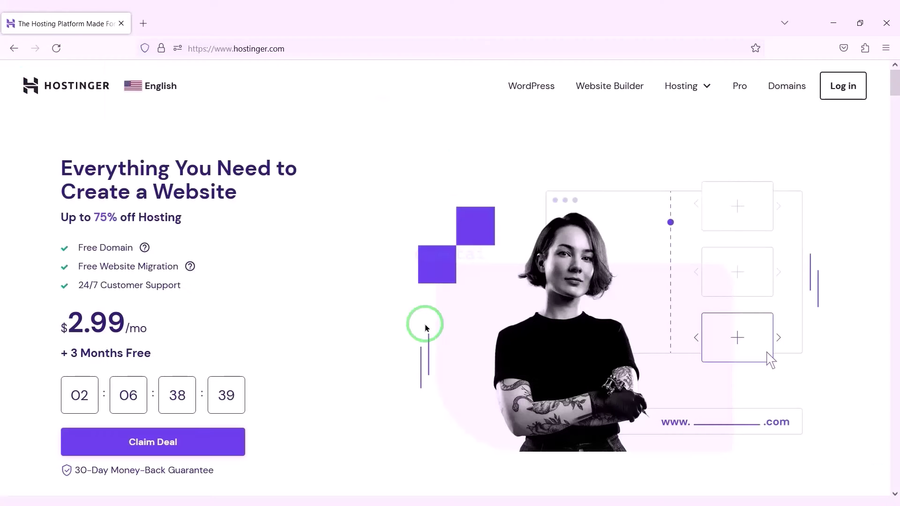
# - Scroll through Hostinger's homepage pricing cards and back up to the Claim Deal hero
pyautogui.scroll(-10, 427, 327)
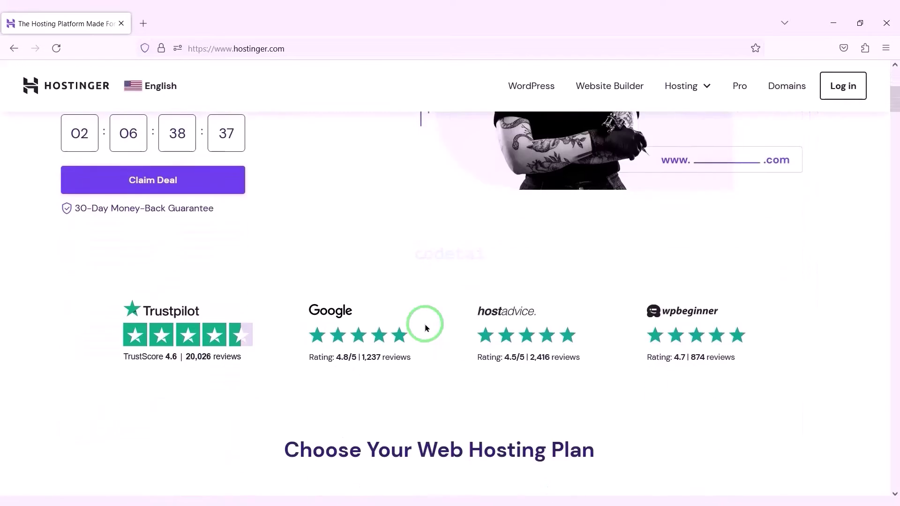
pyautogui.scroll(-10, 425, 323)
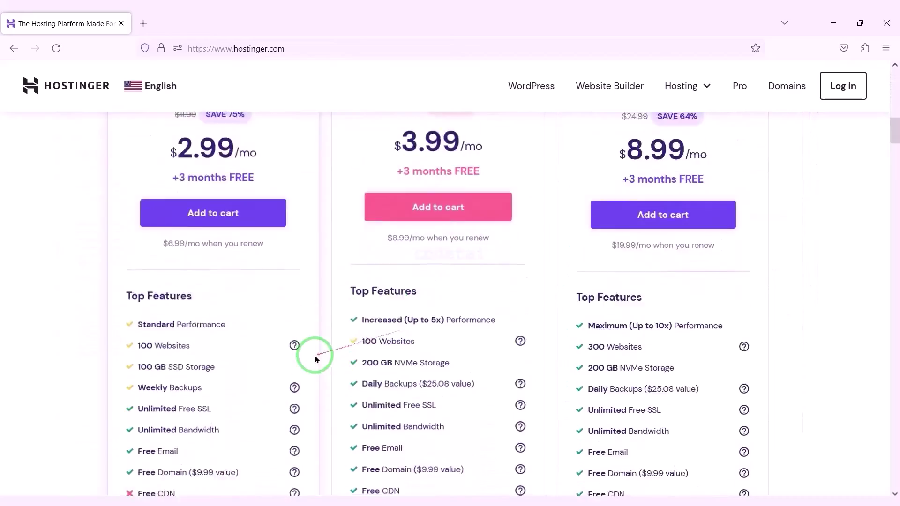
pyautogui.scroll(-10, 510, 345)
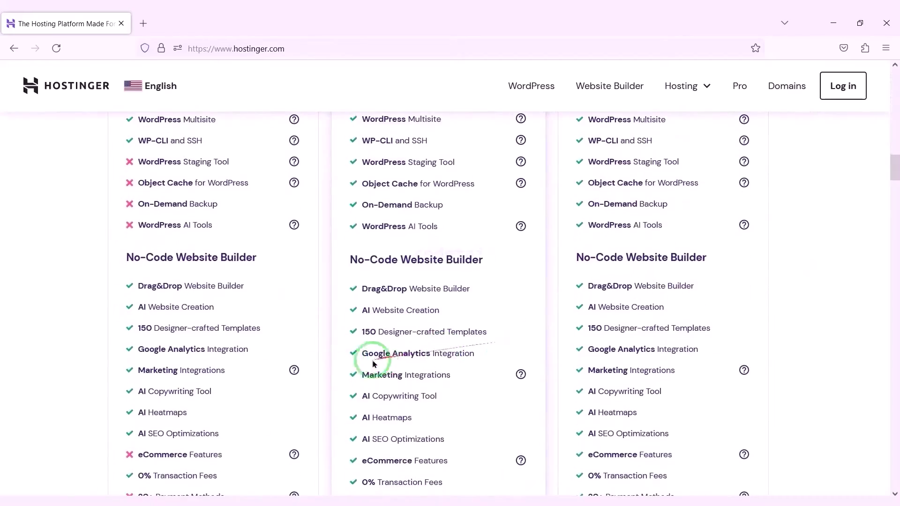
pyautogui.scroll(-10, 407, 366)
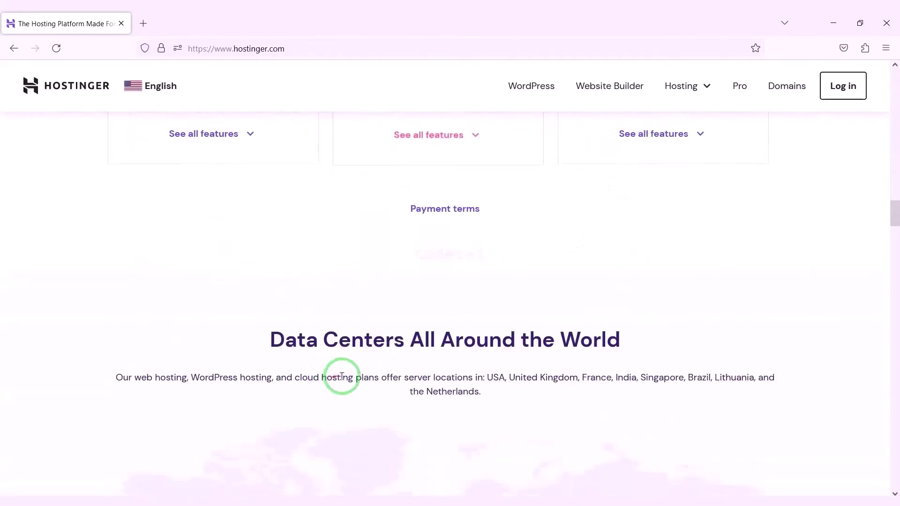
pyautogui.scroll(-10, 495, 359)
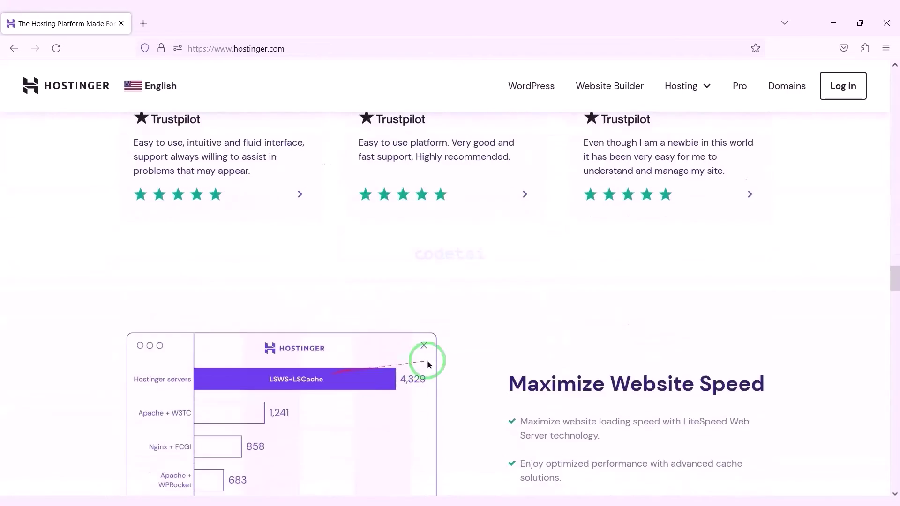
pyautogui.scroll(-10, 381, 364)
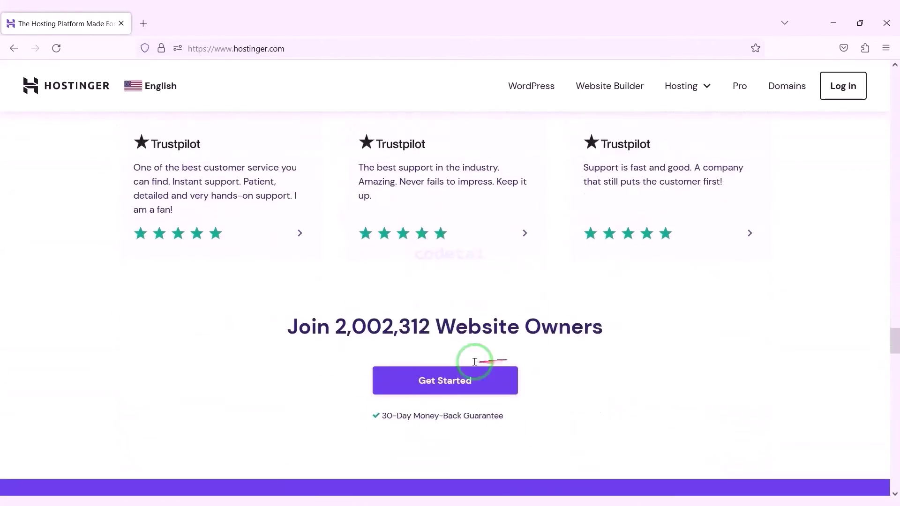
pyautogui.scroll(-10, 524, 369)
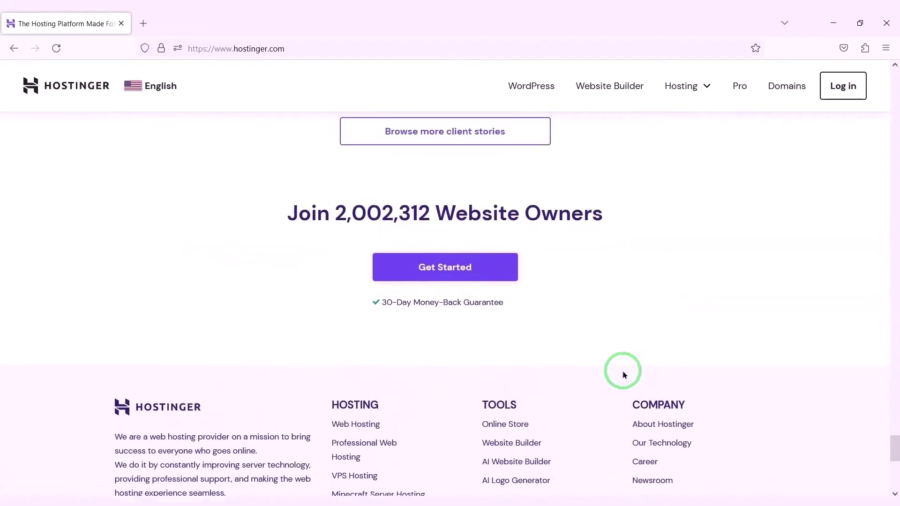
pyautogui.scroll(5, 386, 382)
pyautogui.scroll(20, 262, 401)
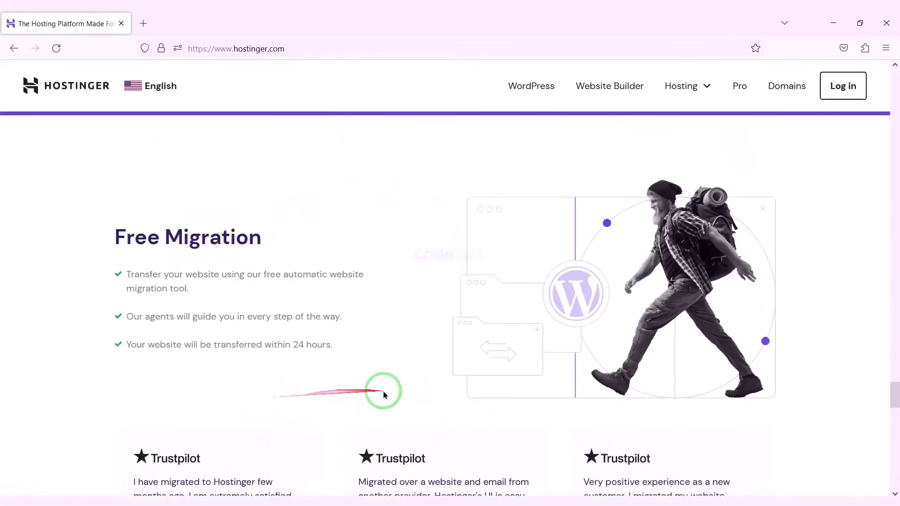
pyautogui.scroll(4, 320, 404)
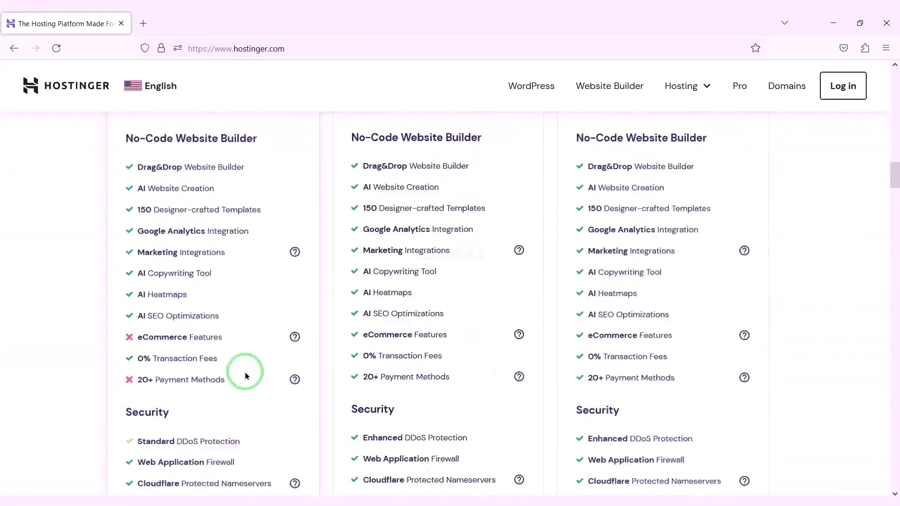
pyautogui.scroll(5, 313, 367)
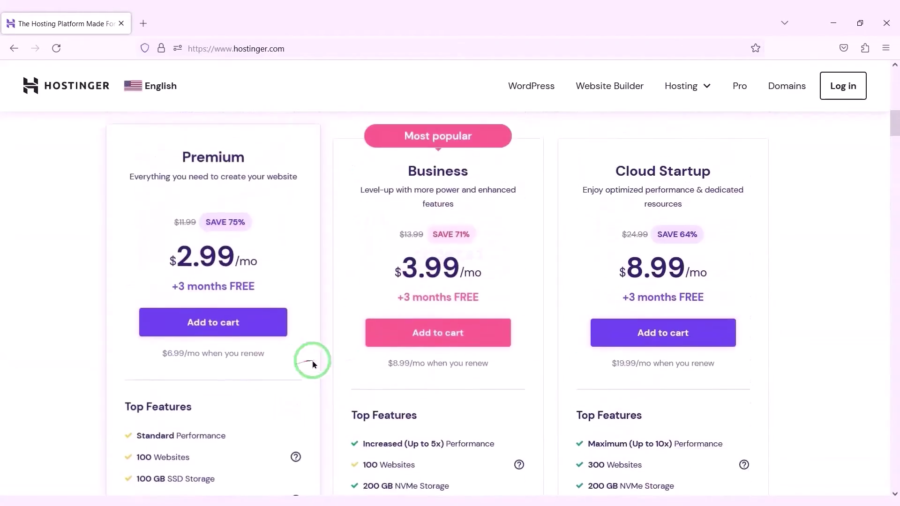
pyautogui.scroll(8, 512, 350)
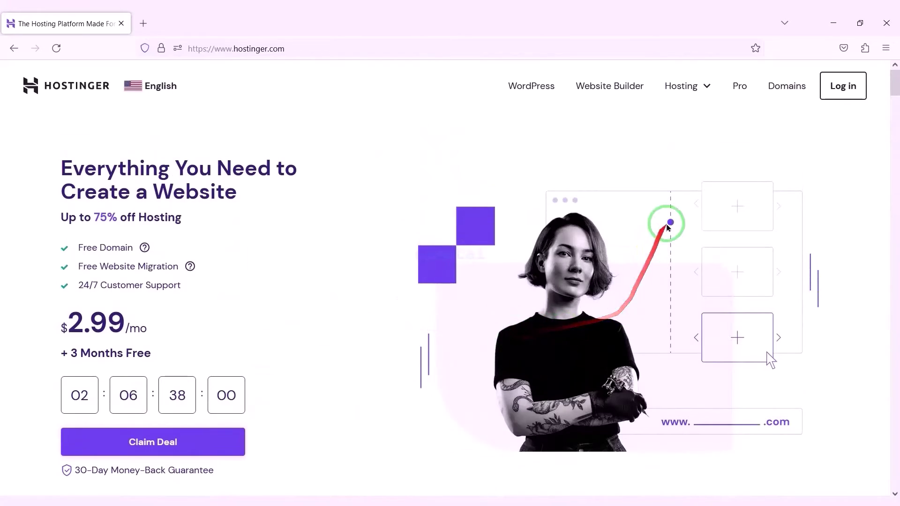
# - Open the Web Hosting plans and highlight the Premium and Business plans' Free Domain feature
pyautogui.click(685, 86)
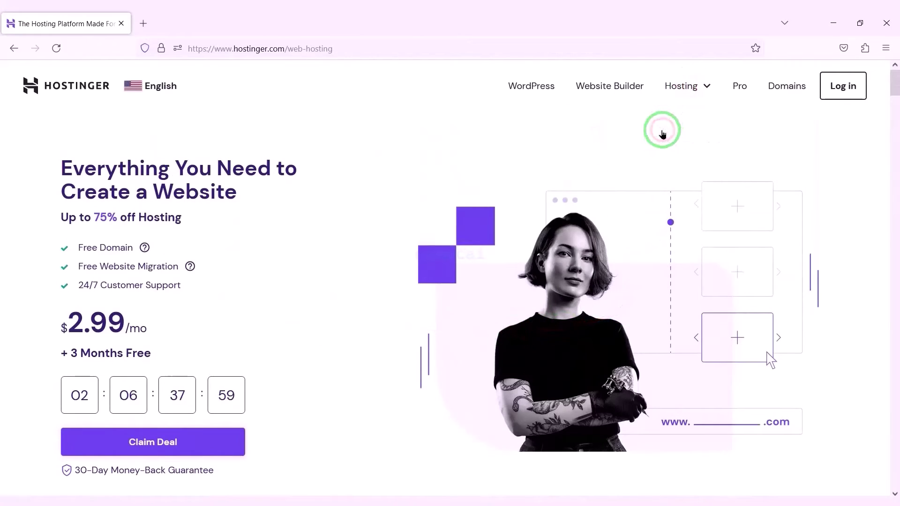
pyautogui.scroll(-15, 465, 287)
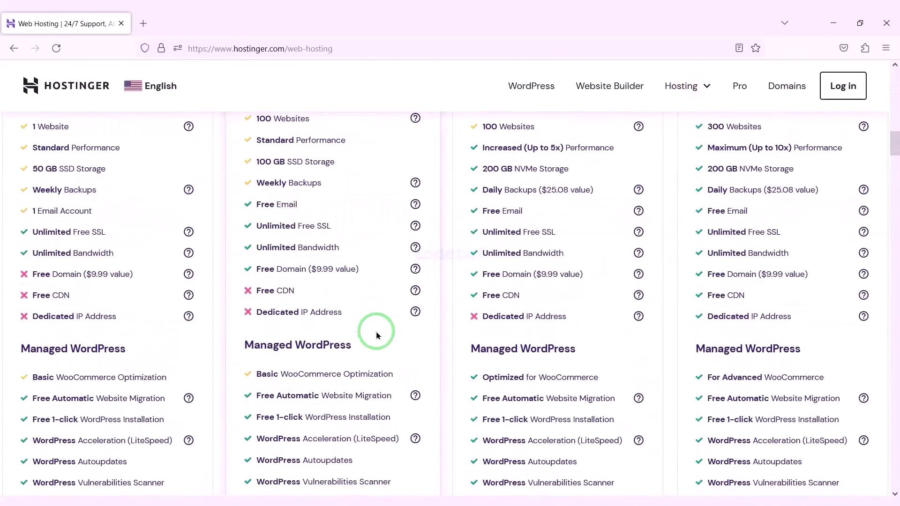
pyautogui.moveTo(239, 267); pyautogui.dragTo(425, 283)
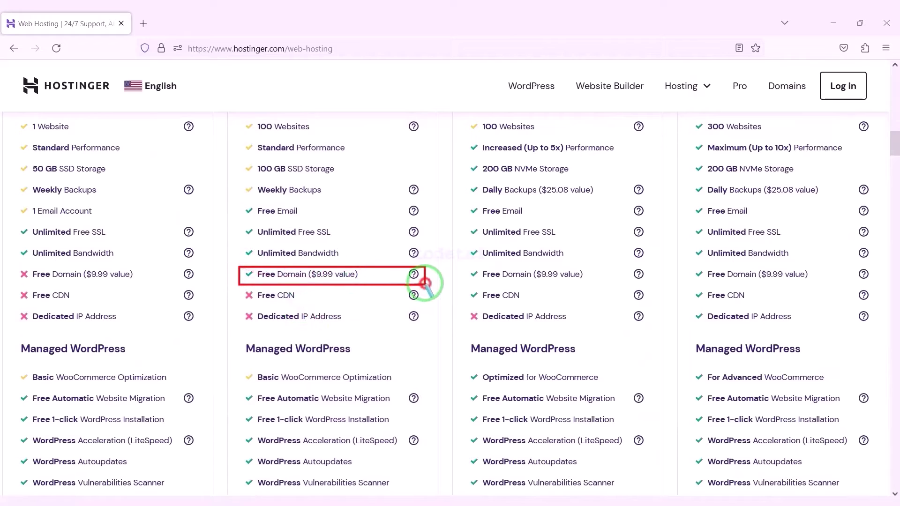
pyautogui.moveTo(476, 270); pyautogui.dragTo(875, 282)
pyautogui.scroll(-6, 542, 258)
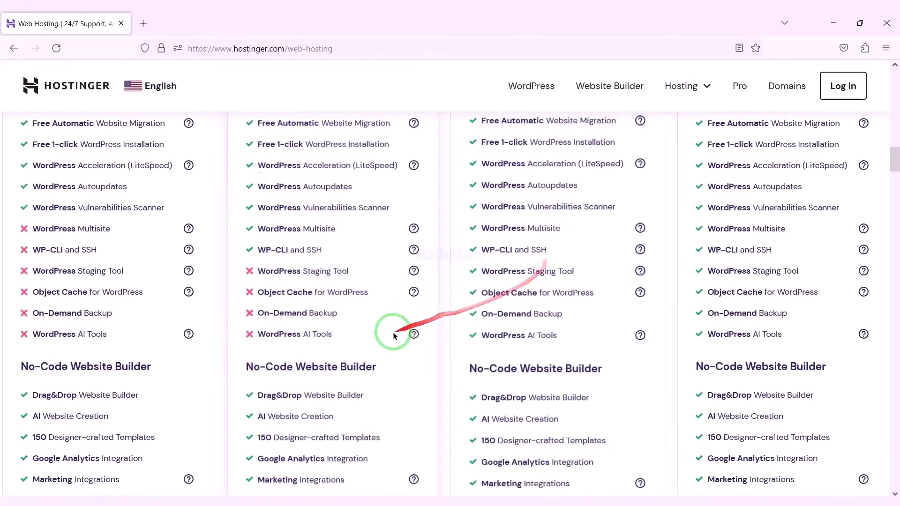
pyautogui.scroll(-12, 392, 335)
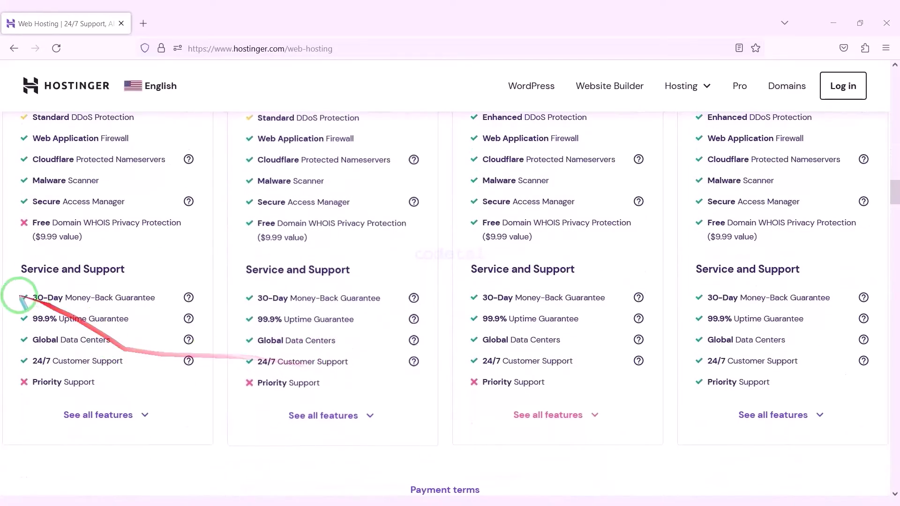
# - Highlight the money-back guarantee and 24/7 customer support rows, then clear the annotations
pyautogui.moveTo(68, 302); pyautogui.dragTo(872, 307)
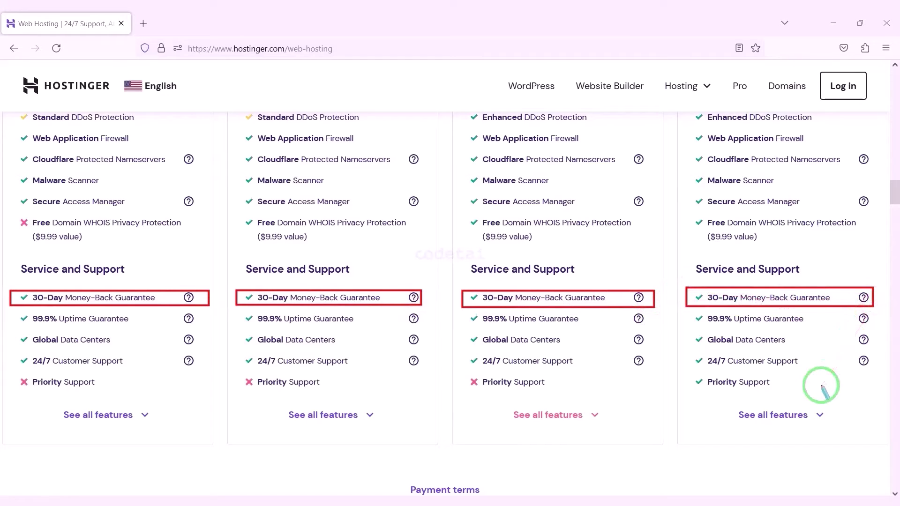
pyautogui.press('e')
pyautogui.moveTo(13, 353)
pyautogui.mouseDown()
pyautogui.moveTo(171, 369)
pyautogui.moveTo(882, 370)
pyautogui.mouseUp()
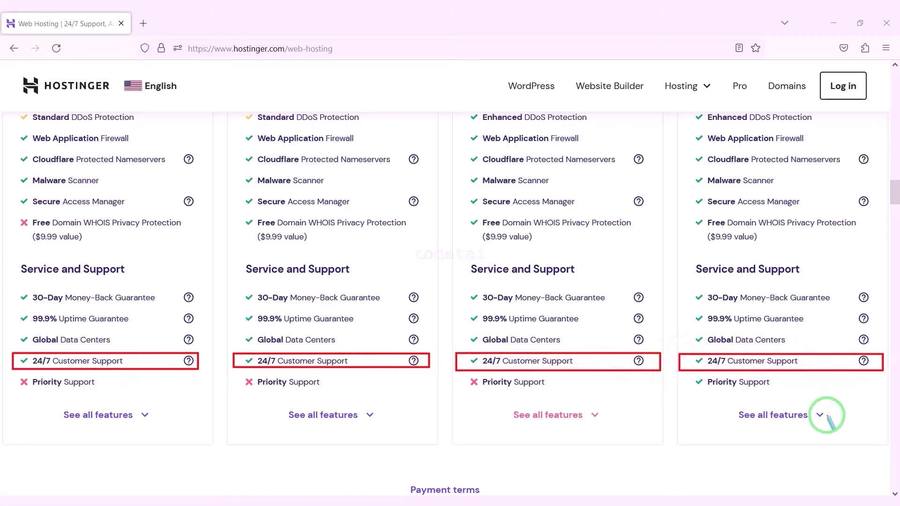
pyautogui.press('Escape')
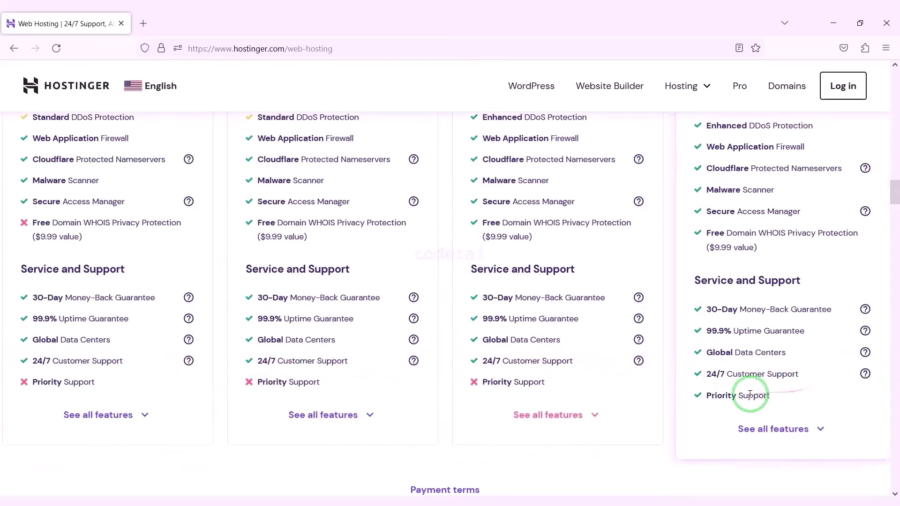
pyautogui.scroll(10, 616, 395)
pyautogui.scroll(10, 549, 397)
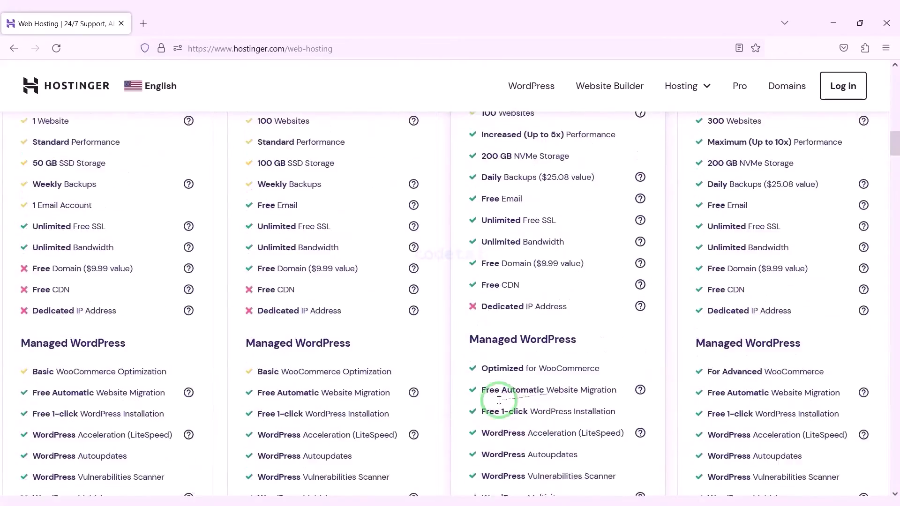
pyautogui.scroll(3, 490, 421)
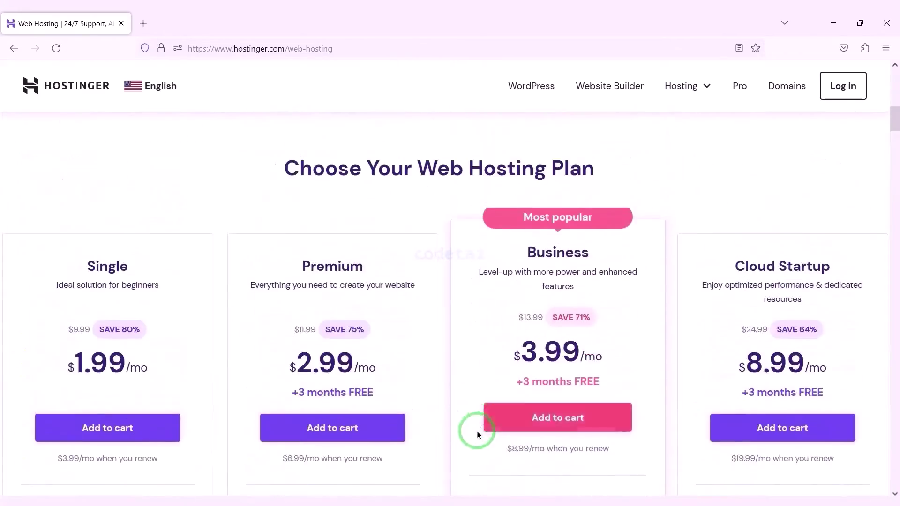
pyautogui.scroll(-2, 586, 347)
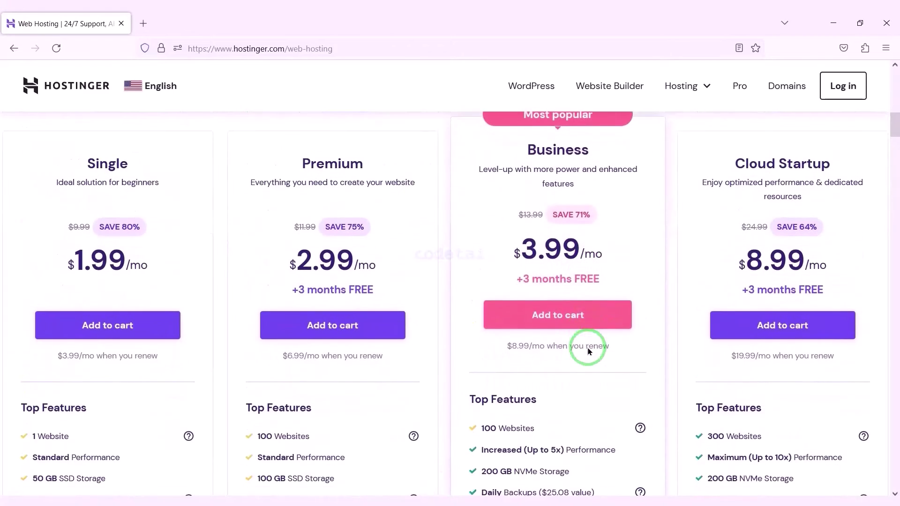
pyautogui.scroll(2, 579, 345)
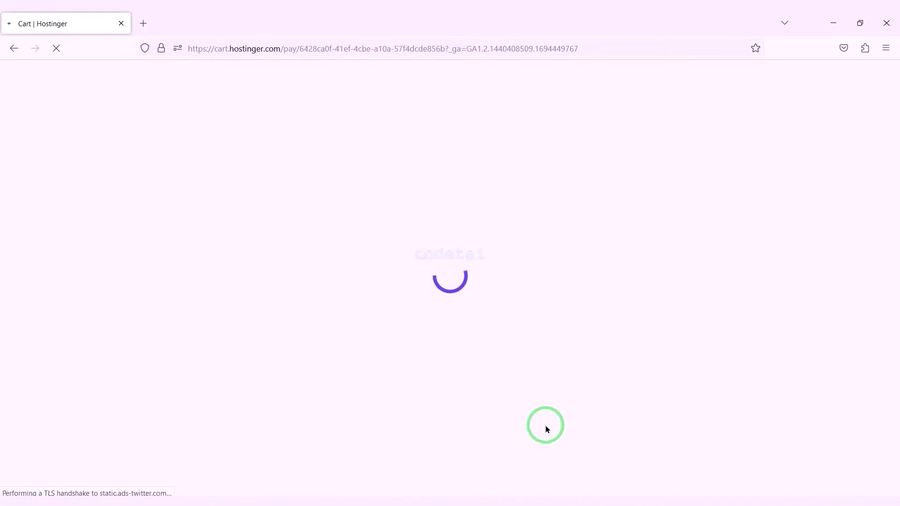
# - Choose the 12-month Business period and submit the Google account e-mail to sign in
pyautogui.scroll(-3, 558, 312)
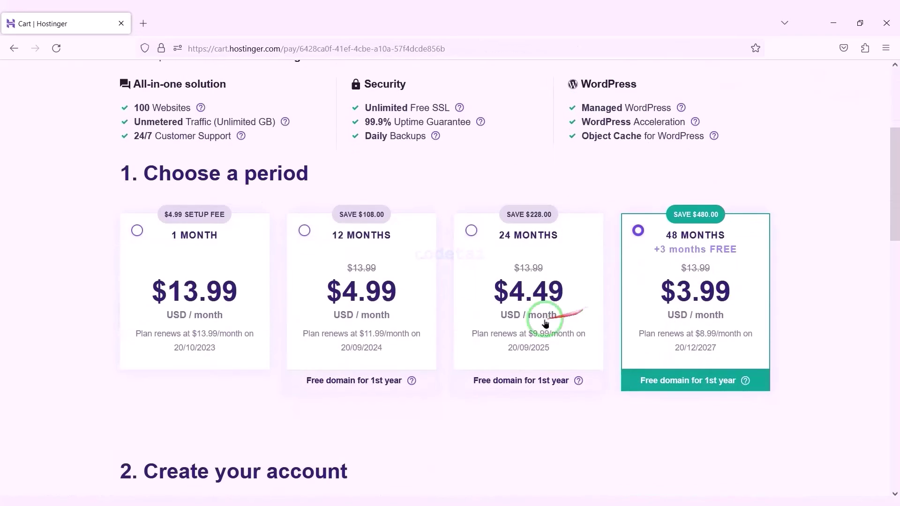
pyautogui.click(311, 238)
pyautogui.scroll(-6, 500, 277)
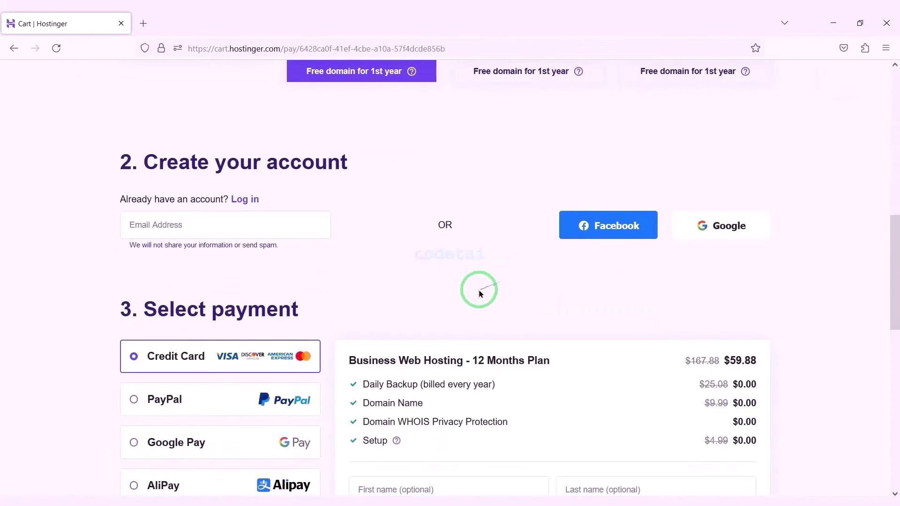
pyautogui.moveTo(112, 192)
pyautogui.mouseDown()
pyautogui.moveTo(723, 260)
pyautogui.moveTo(805, 257)
pyautogui.mouseUp()
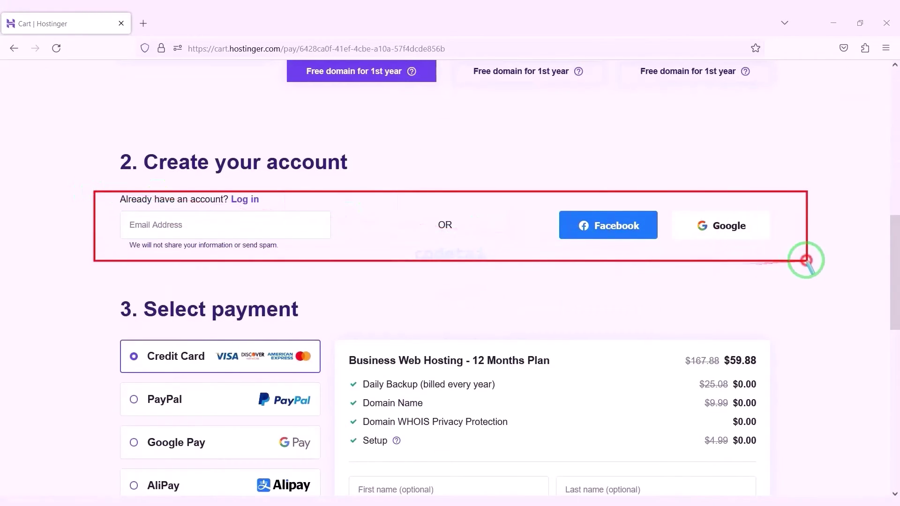
pyautogui.moveTo(662, 204); pyautogui.dragTo(796, 240)
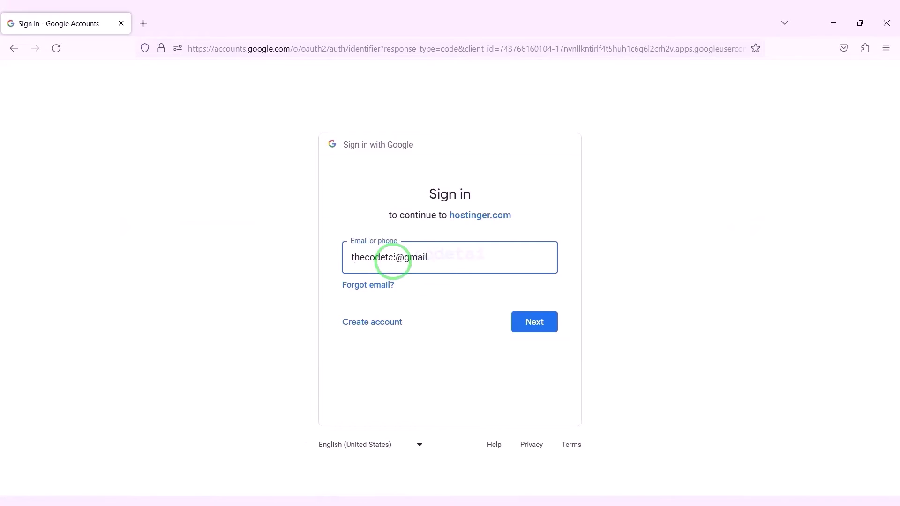
pyautogui.write('com')
pyautogui.click(533, 321)
# - Complete the Google sign-in and check the cart's 64% plan discount and $59.88 total
pyautogui.click(536, 345)
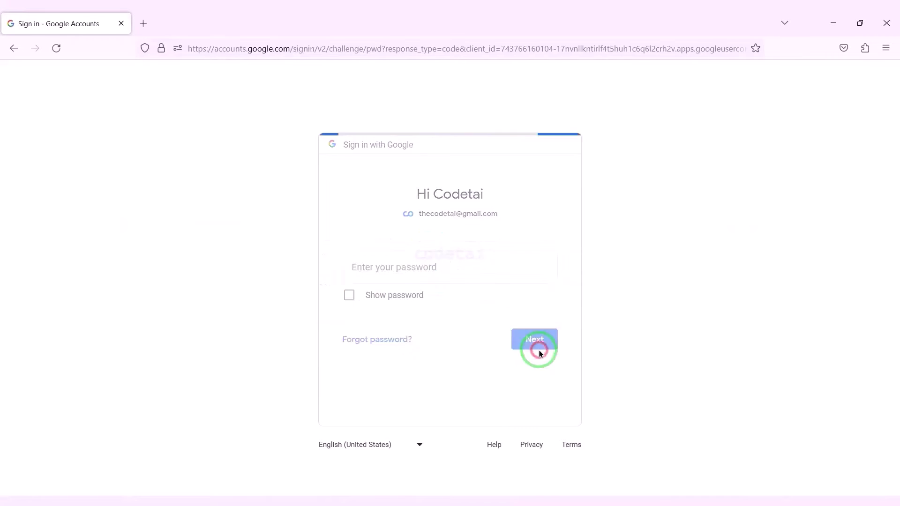
pyautogui.scroll(-8, 502, 344)
pyautogui.scroll(2, 501, 341)
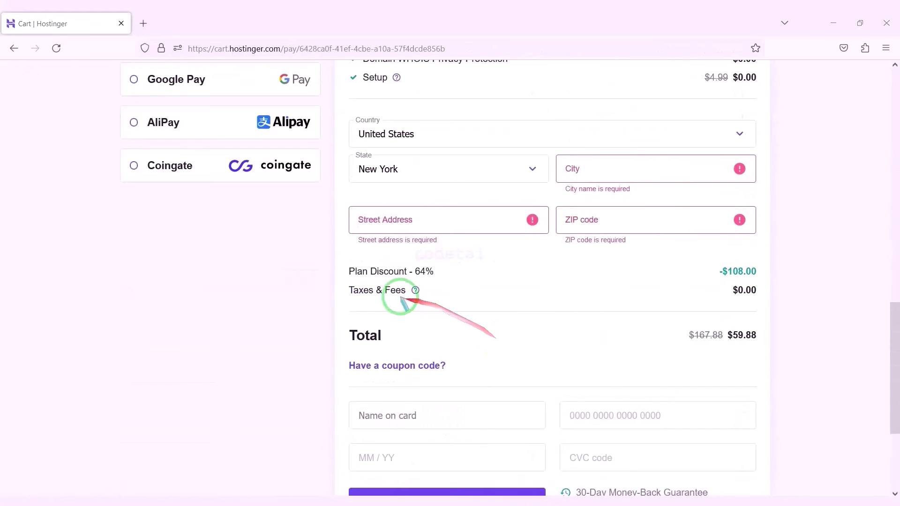
pyautogui.moveTo(335, 261); pyautogui.dragTo(443, 281)
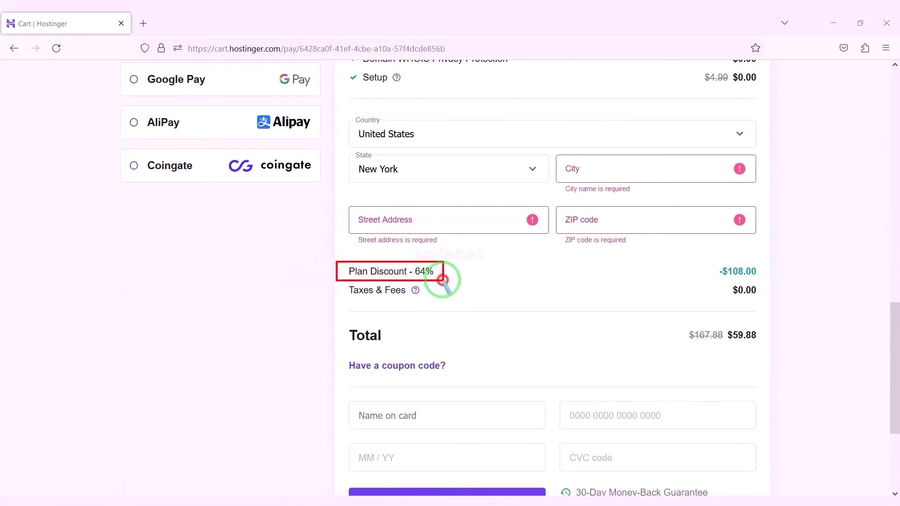
pyautogui.moveTo(666, 323)
pyautogui.mouseDown()
pyautogui.moveTo(771, 335)
pyautogui.moveTo(766, 347)
pyautogui.mouseUp()
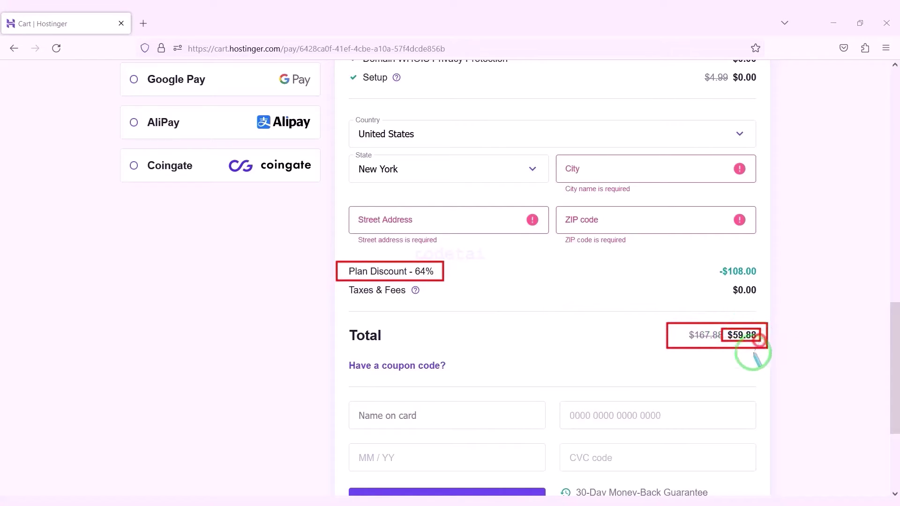
pyautogui.scroll(4, 749, 374)
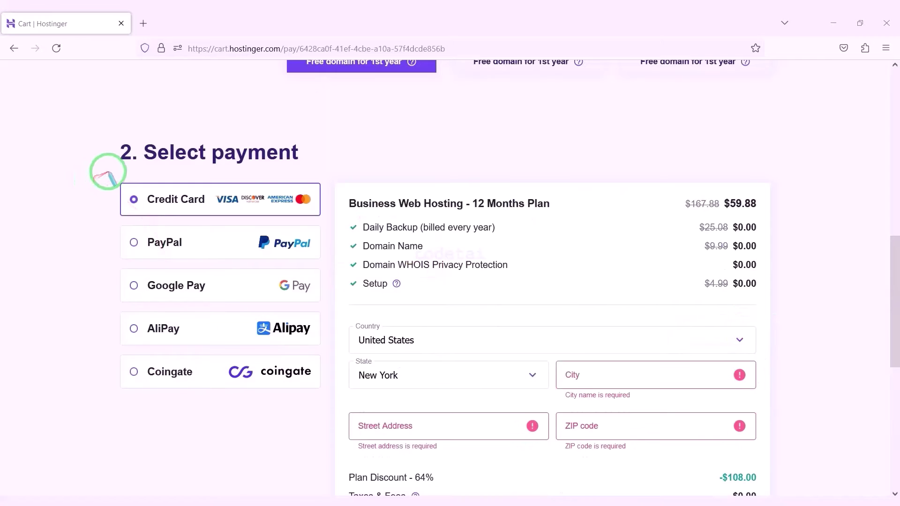
# - Review the payment options: Credit Card, PayPal, Google Pay, AliPay and Coingate
pyautogui.moveTo(108, 171)
pyautogui.mouseDown()
pyautogui.moveTo(263, 261)
pyautogui.moveTo(326, 328)
pyautogui.moveTo(328, 396)
pyautogui.mouseUp()
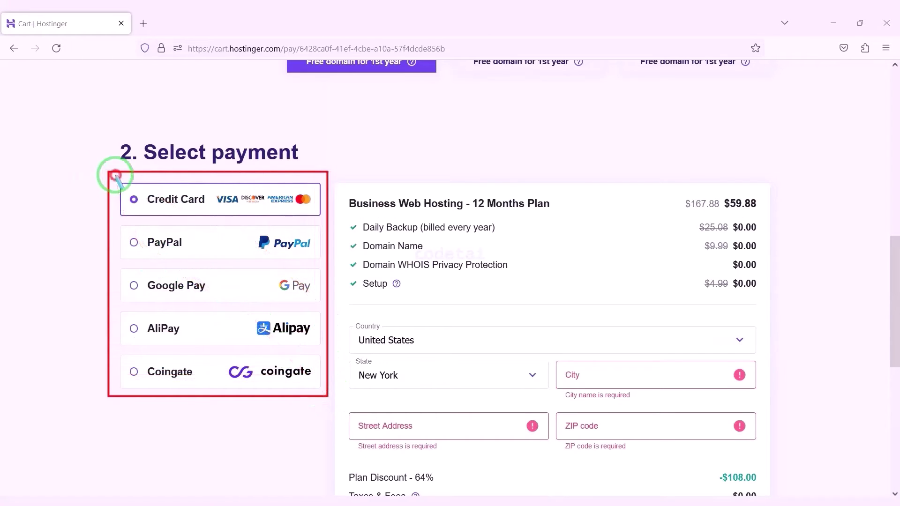
pyautogui.moveTo(115, 174); pyautogui.dragTo(326, 223)
pyautogui.moveTo(119, 228)
pyautogui.mouseDown()
pyautogui.moveTo(260, 264)
pyautogui.moveTo(328, 268)
pyautogui.mouseUp()
pyautogui.moveTo(121, 274); pyautogui.dragTo(317, 301)
pyautogui.moveTo(121, 319)
pyautogui.mouseDown()
pyautogui.moveTo(271, 330)
pyautogui.moveTo(311, 347)
pyautogui.mouseUp()
pyautogui.moveTo(120, 360); pyautogui.dragTo(322, 387)
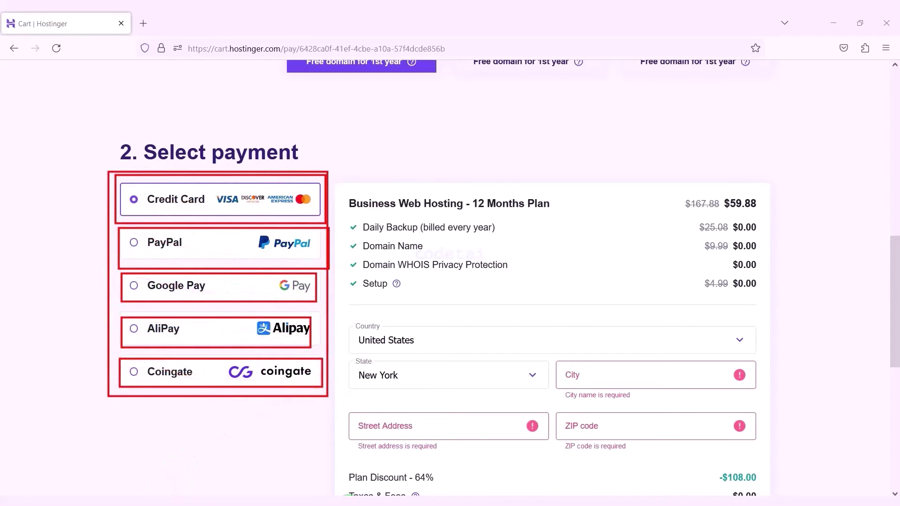
pyautogui.scroll(-5, 522, 394)
# - Fill in the billing city, street address and ZIP code for the order
pyautogui.click(603, 169)
pyautogui.write('ROSEDALE')
pyautogui.click(430, 210)
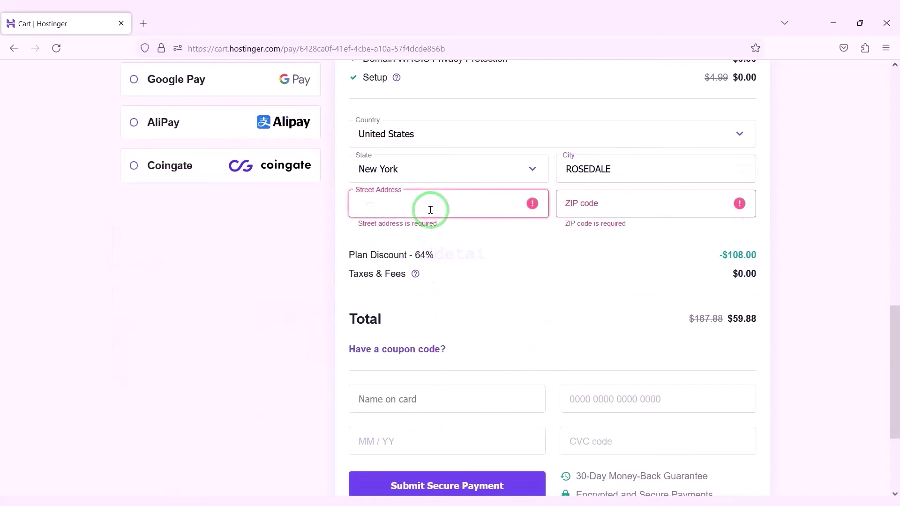
pyautogui.click(614, 209)
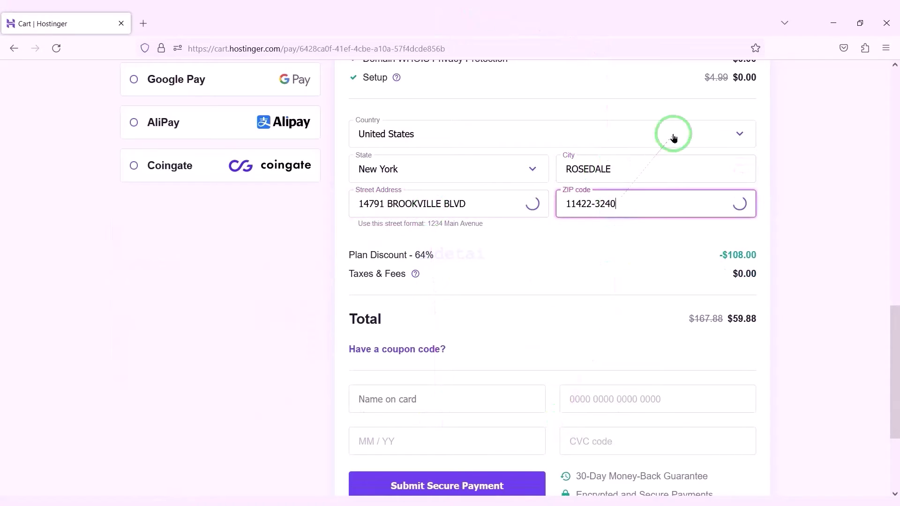
pyautogui.scroll(3, 585, 302)
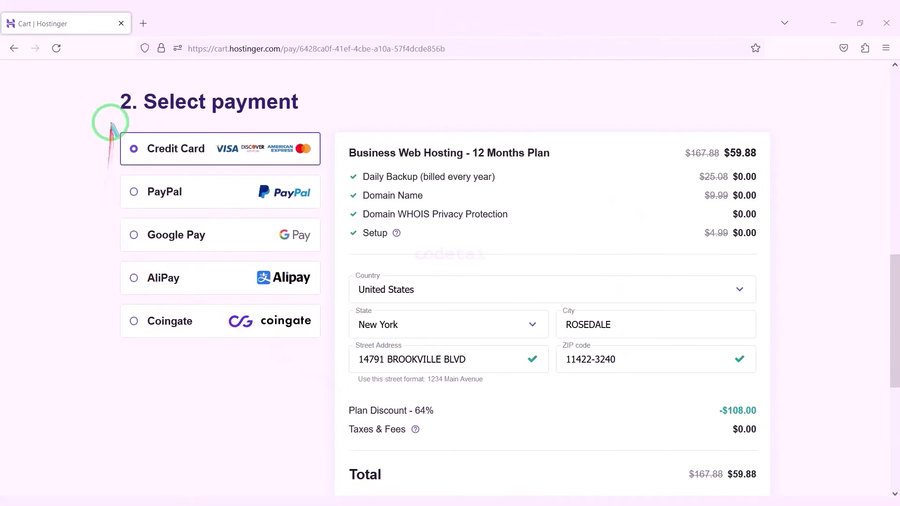
pyautogui.moveTo(110, 123)
pyautogui.mouseDown()
pyautogui.moveTo(137, 144)
pyautogui.moveTo(277, 172)
pyautogui.moveTo(327, 170)
pyautogui.moveTo(301, 266)
pyautogui.moveTo(496, 398)
pyautogui.mouseUp()
pyautogui.scroll(-5, 495, 399)
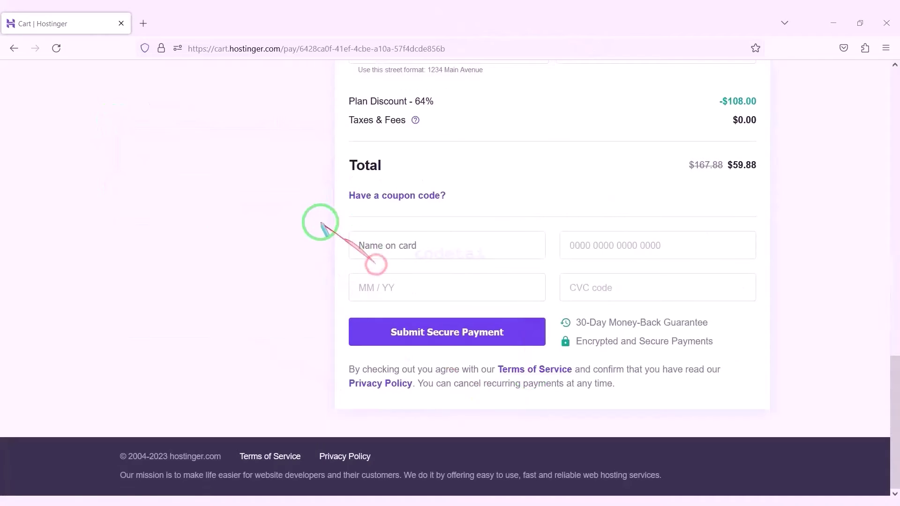
pyautogui.moveTo(318, 221)
pyautogui.mouseDown()
pyautogui.moveTo(730, 319)
pyautogui.moveTo(780, 309)
pyautogui.moveTo(768, 312)
pyautogui.mouseUp()
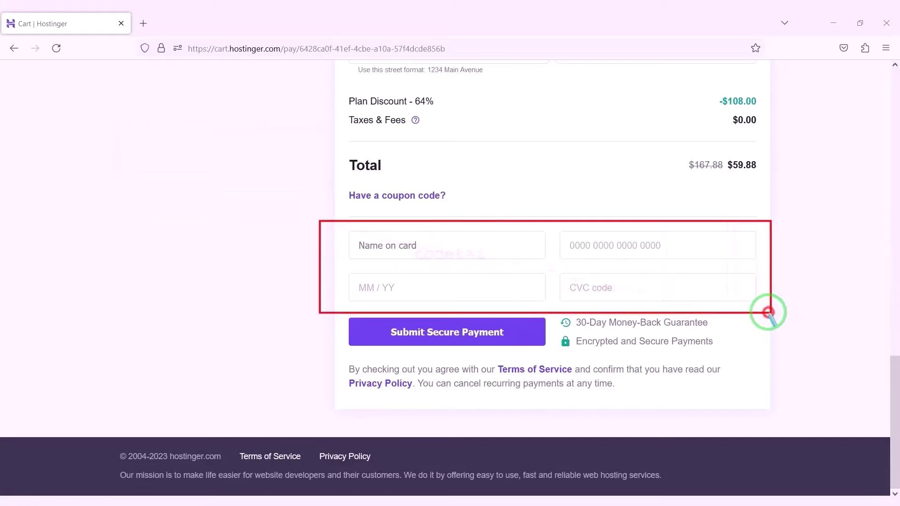
# - Enter the cardholder name, card number, expiry and CVC, then submit the $59.88 payment
pyautogui.click(462, 245)
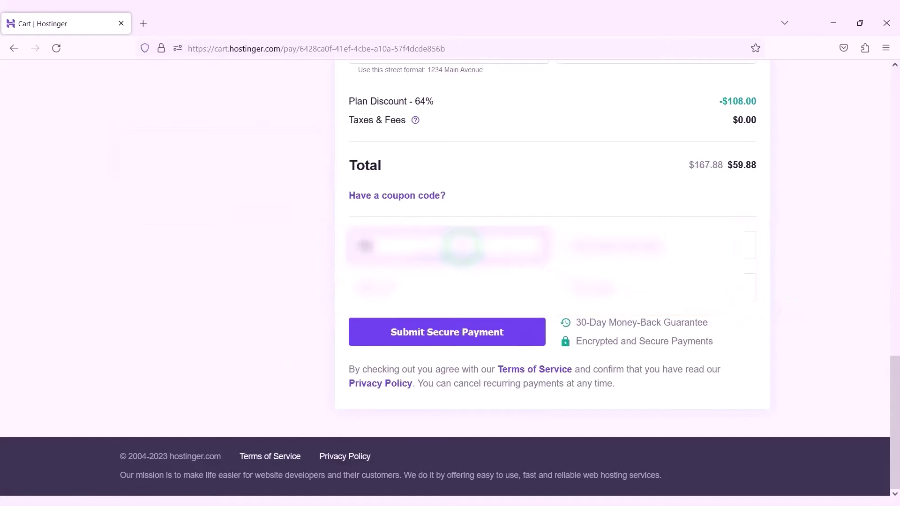
pyautogui.click(608, 244)
pyautogui.click(357, 287)
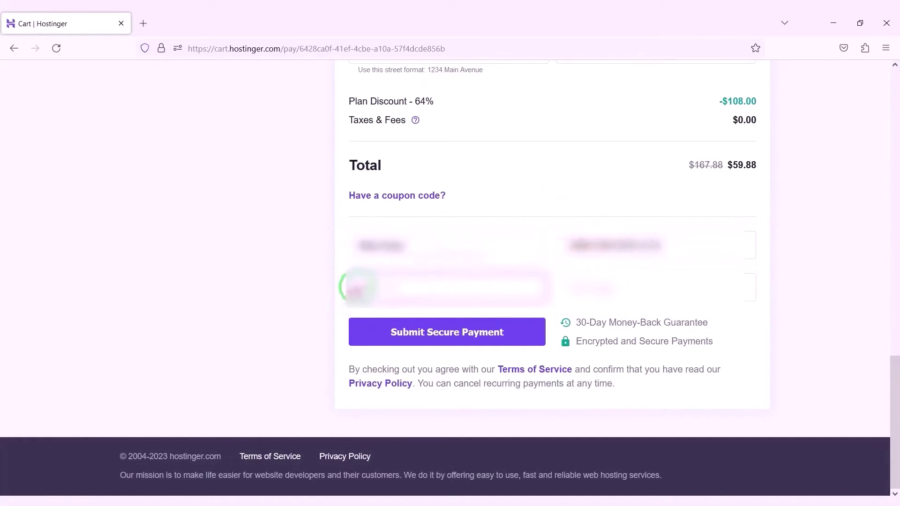
pyautogui.click(585, 286)
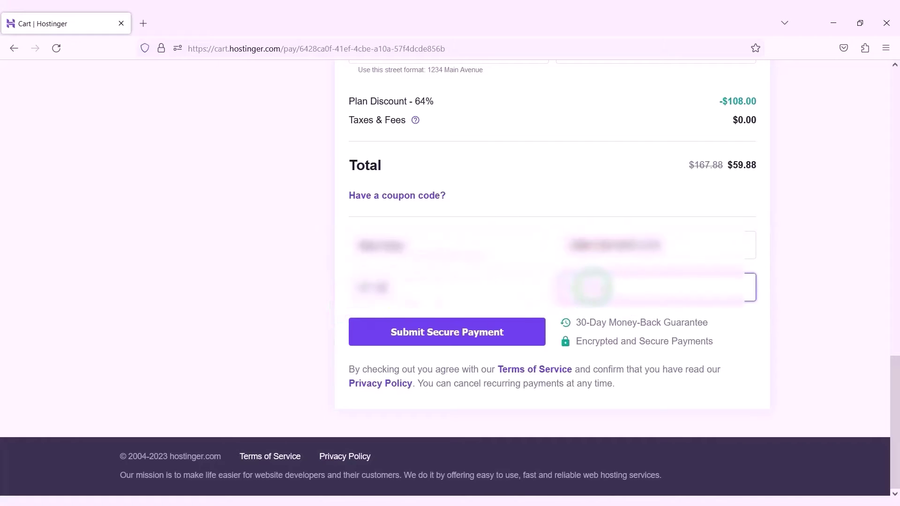
pyautogui.moveTo(340, 313)
pyautogui.mouseDown()
pyautogui.moveTo(454, 345)
pyautogui.moveTo(548, 352)
pyautogui.mouseUp()
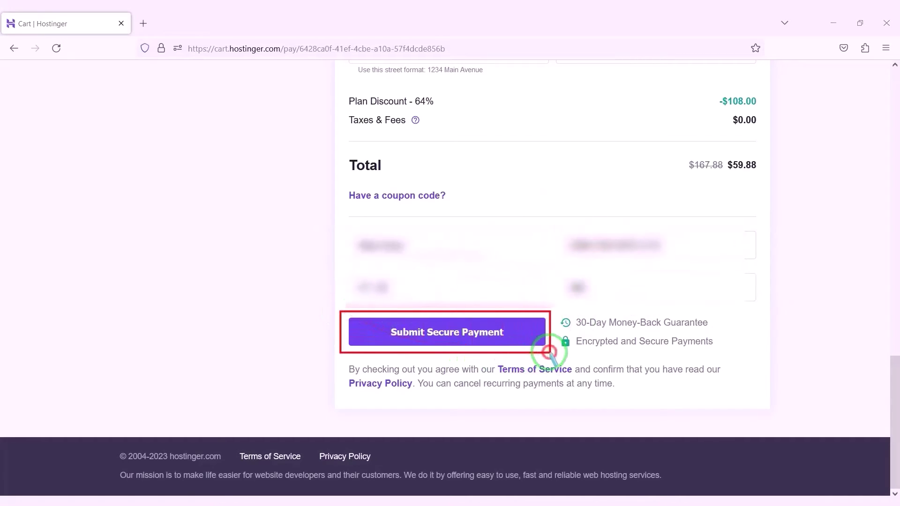
pyautogui.press('Escape')
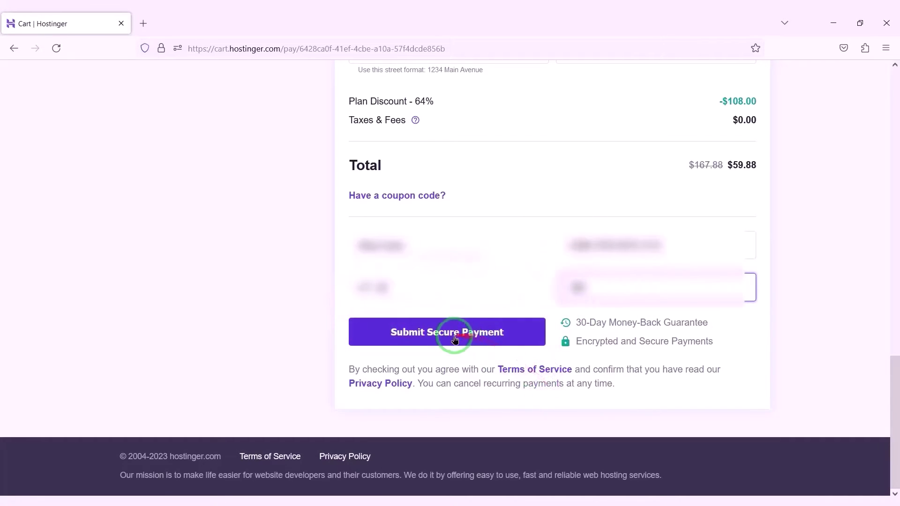
pyautogui.click(454, 336)
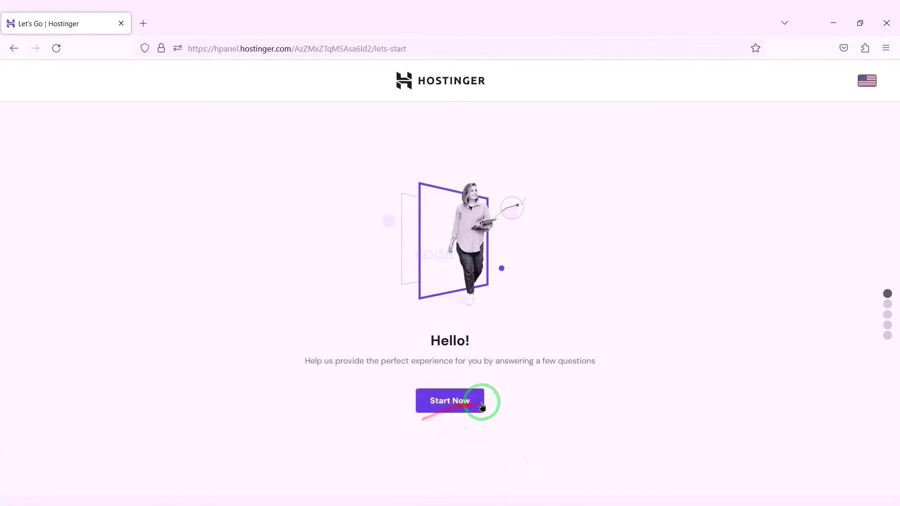
# - Start the website setup, skipping the survey and the create-or-migrate step
pyautogui.click(461, 406)
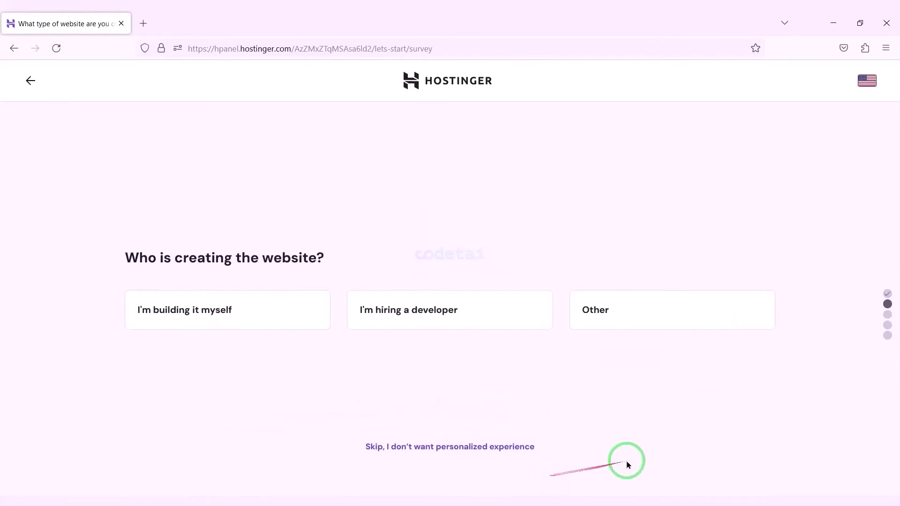
pyautogui.click(450, 446)
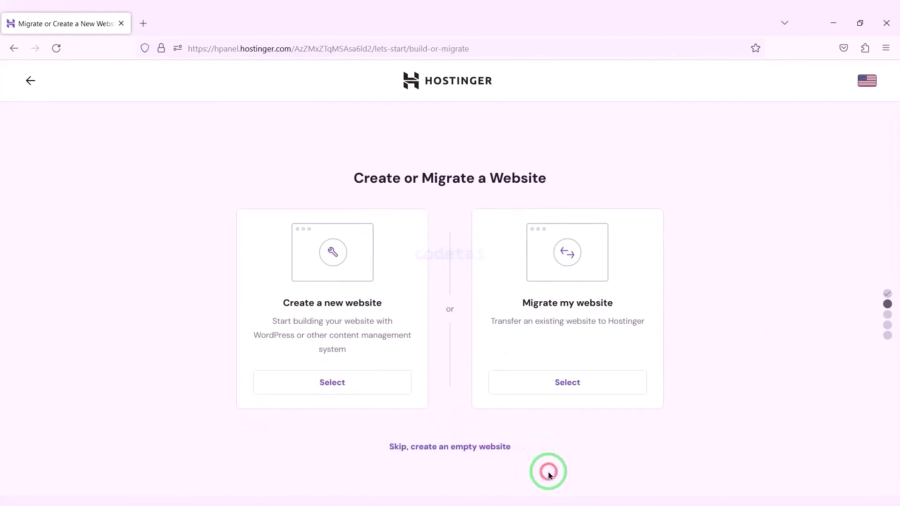
pyautogui.click(470, 448)
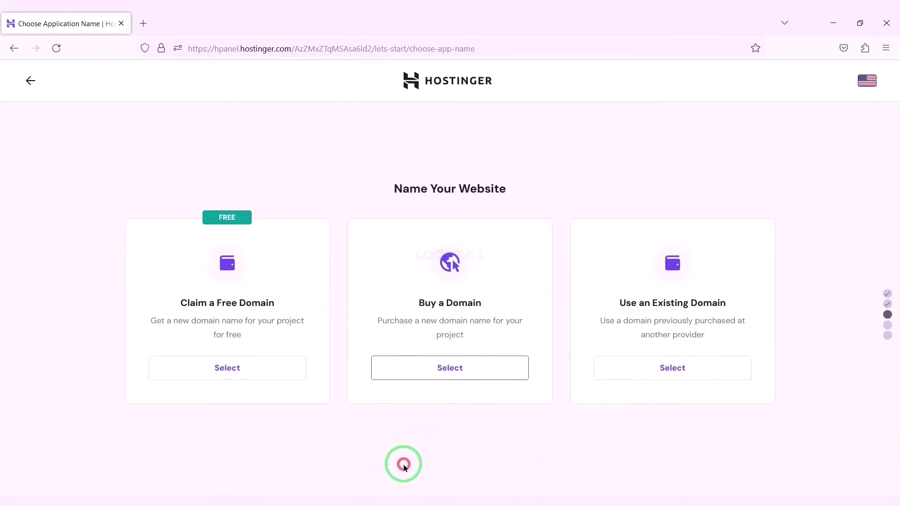
# - Choose to claim a free domain and browse the domain extension list
pyautogui.click(222, 376)
pyautogui.click(275, 395)
pyautogui.click(595, 399)
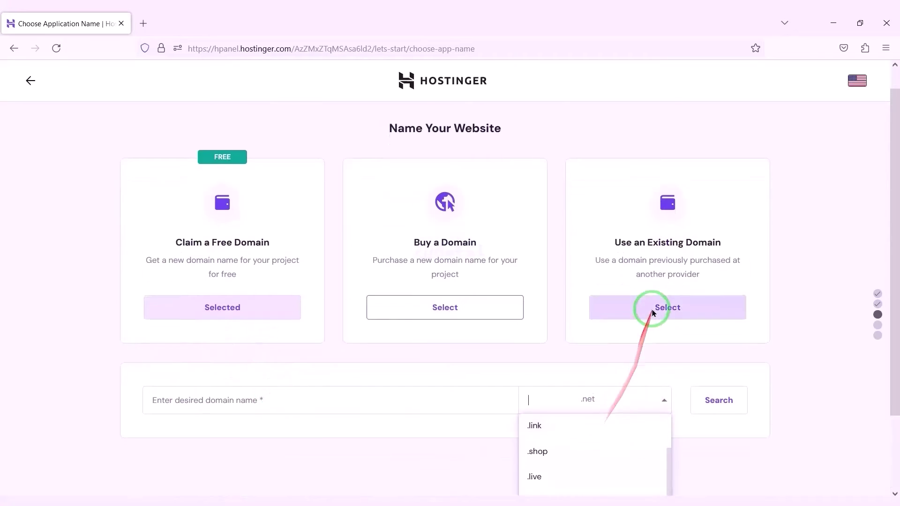
pyautogui.scroll(-5, 582, 415)
pyautogui.scroll(5, 449, 427)
pyautogui.scroll(-5, 588, 334)
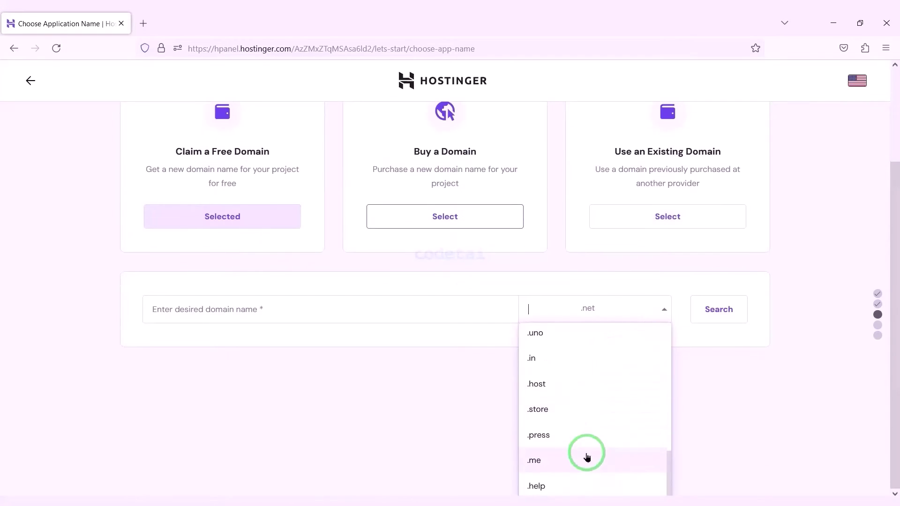
pyautogui.scroll(5, 609, 422)
pyautogui.scroll(-3, 787, 436)
# - Search codetai with the .net extension, confirm codetai.net is available, and continue
pyautogui.click(787, 435)
pyautogui.click(410, 408)
pyautogui.write('codetai')
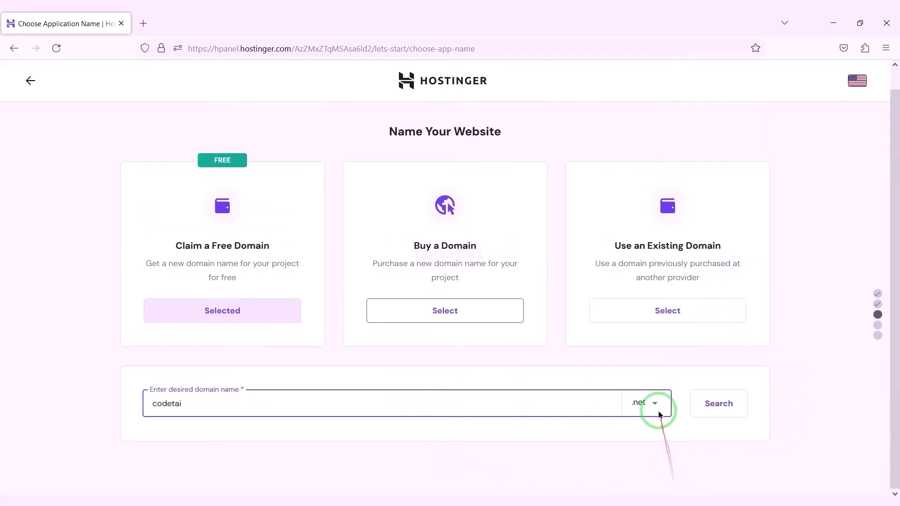
pyautogui.click(659, 414)
pyautogui.scroll(-5, 609, 464)
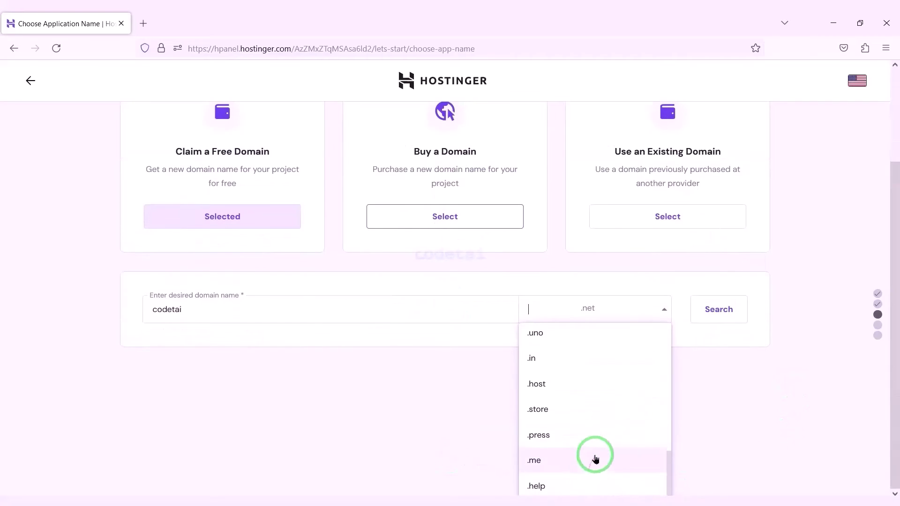
pyautogui.scroll(5, 581, 443)
pyautogui.scroll(2, 655, 431)
pyautogui.click(718, 422)
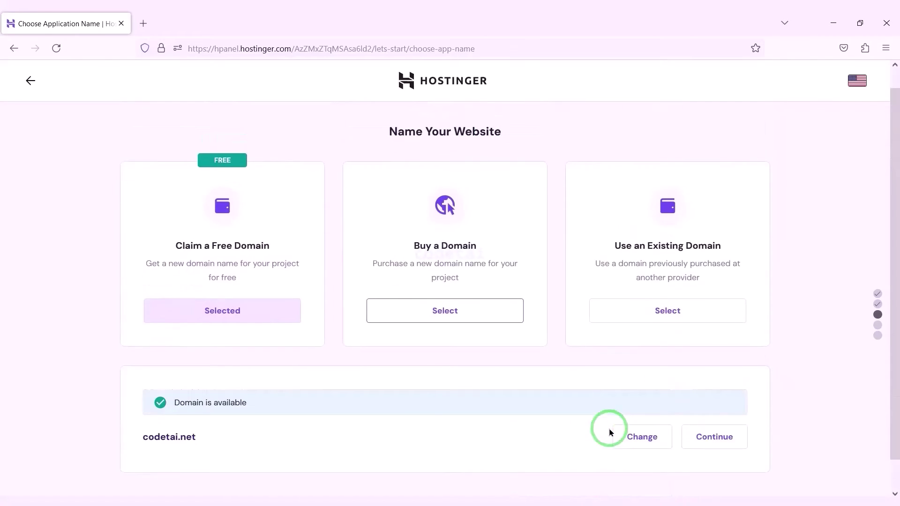
pyautogui.scroll(-1, 680, 422)
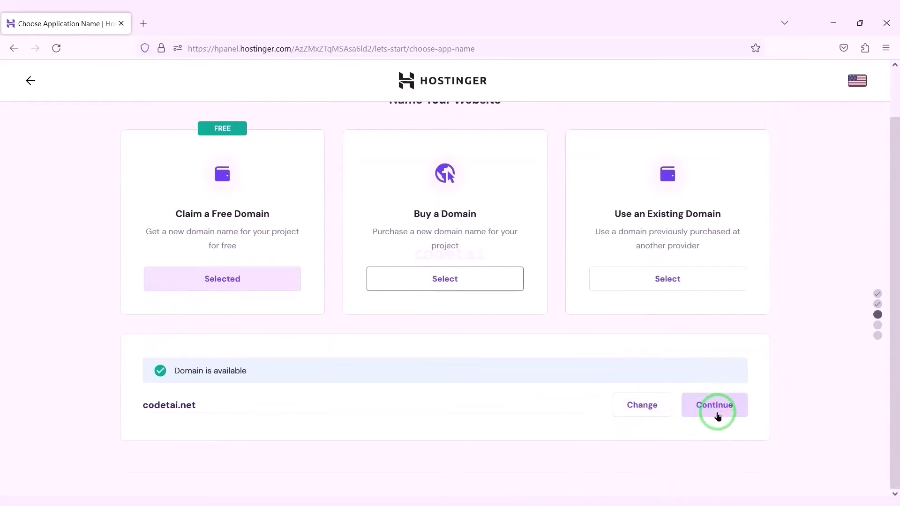
pyautogui.click(716, 411)
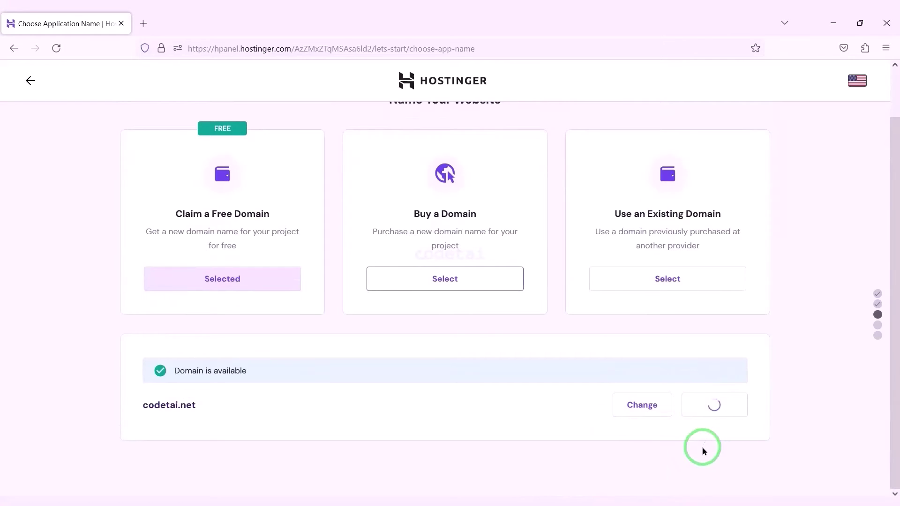
# - Enter the contact's last name, pick the +1 United States code and paste the phone number
pyautogui.click(557, 347)
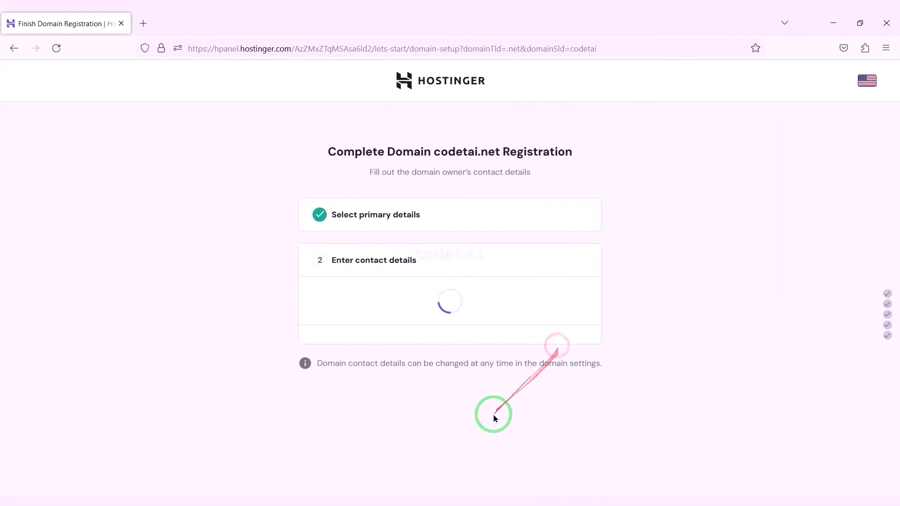
pyautogui.scroll(-3, 496, 411)
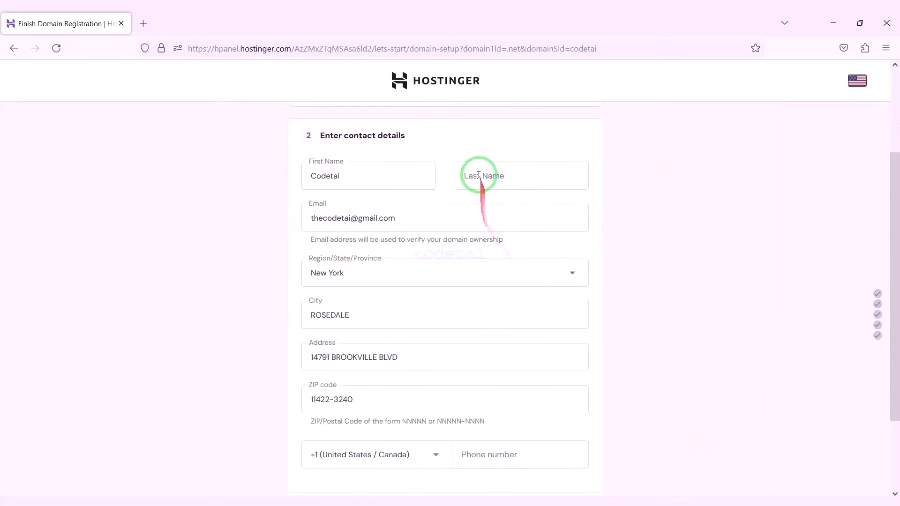
pyautogui.write('iu')
pyautogui.scroll(-2, 516, 347)
pyautogui.click(534, 355)
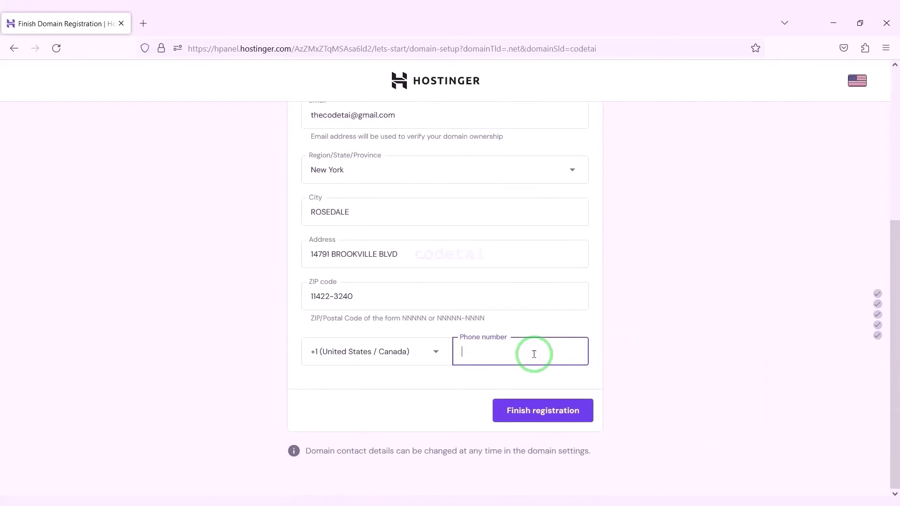
pyautogui.click(409, 368)
pyautogui.write('un')
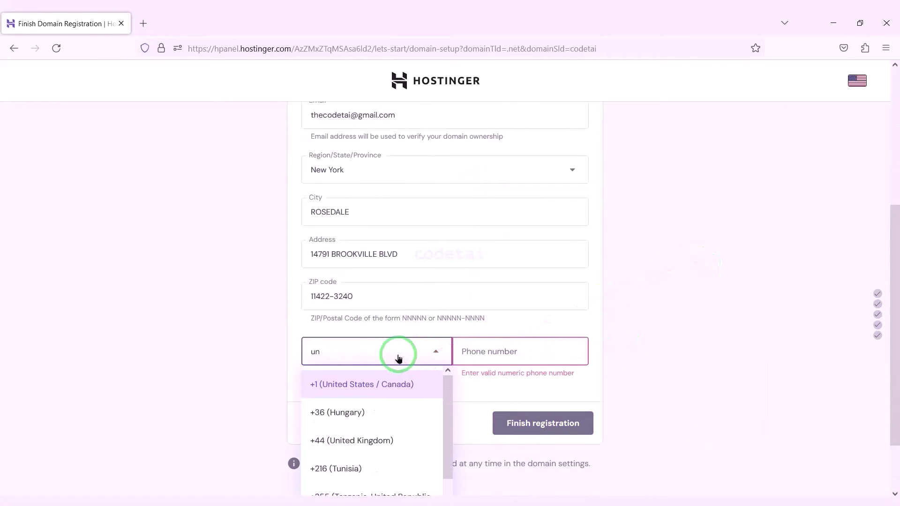
pyautogui.scroll(-2, 779, 217)
pyautogui.write('ite')
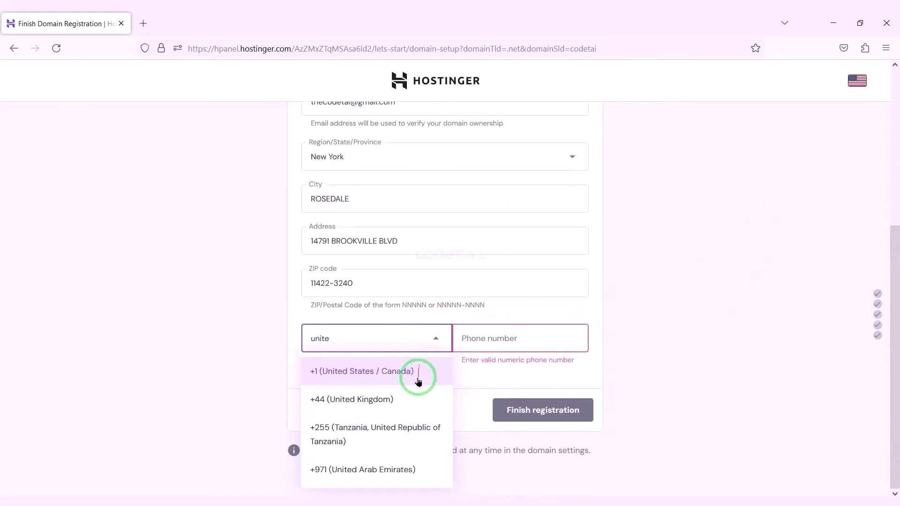
pyautogui.click(375, 373)
pyautogui.click(552, 338)
pyautogui.hotkey('ctrl', 'v')
# - Finish the codetai.net registration and website setup, then open its Manage Site panel
pyautogui.scroll(2, 636, 302)
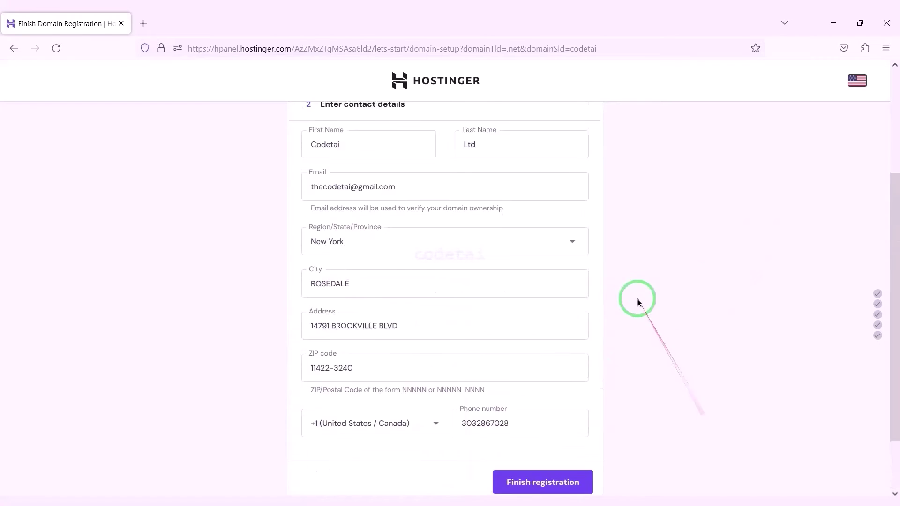
pyautogui.scroll(-2, 637, 302)
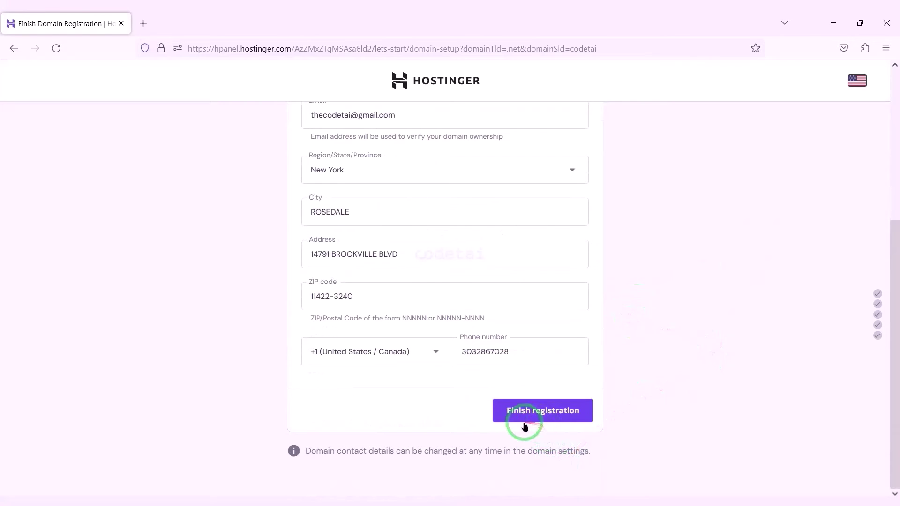
pyautogui.click(551, 418)
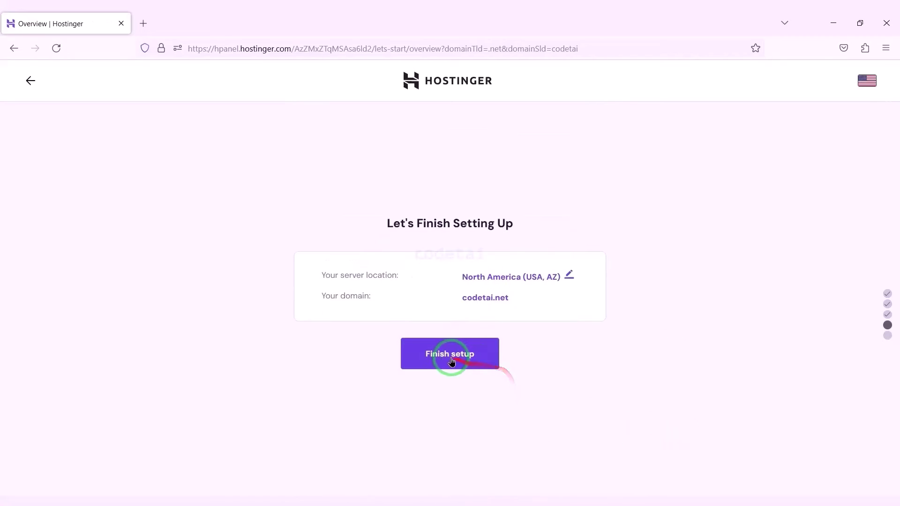
pyautogui.click(450, 357)
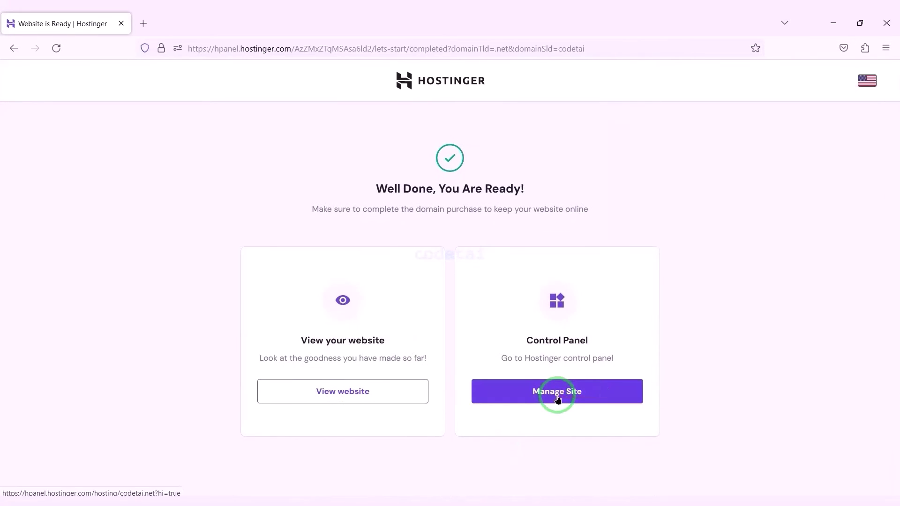
pyautogui.click(558, 397)
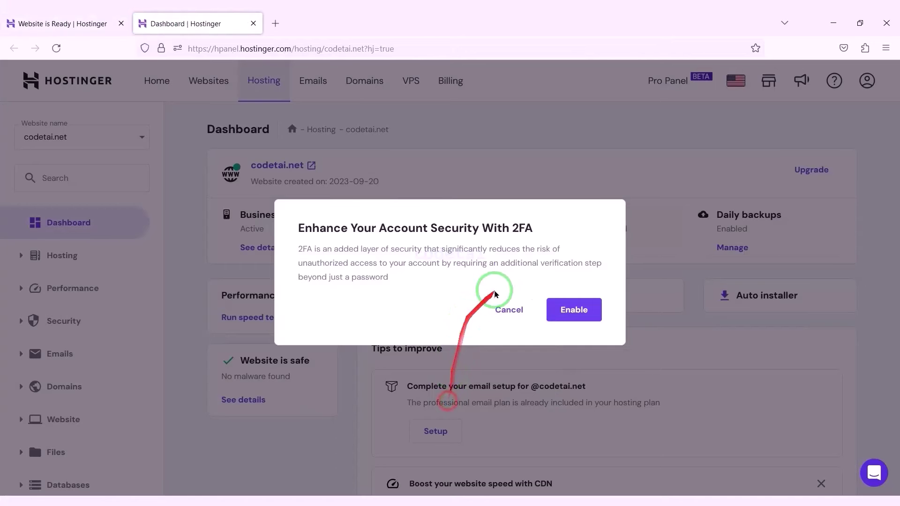
# - Cancel the 2FA prompt and go to Advanced > PHP Configuration for codetai.net
pyautogui.click(510, 309)
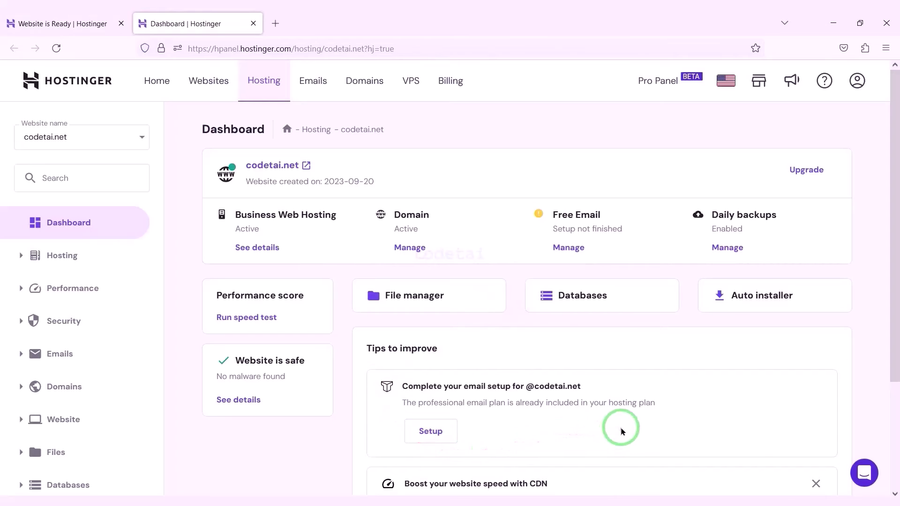
pyautogui.scroll(-3, 571, 406)
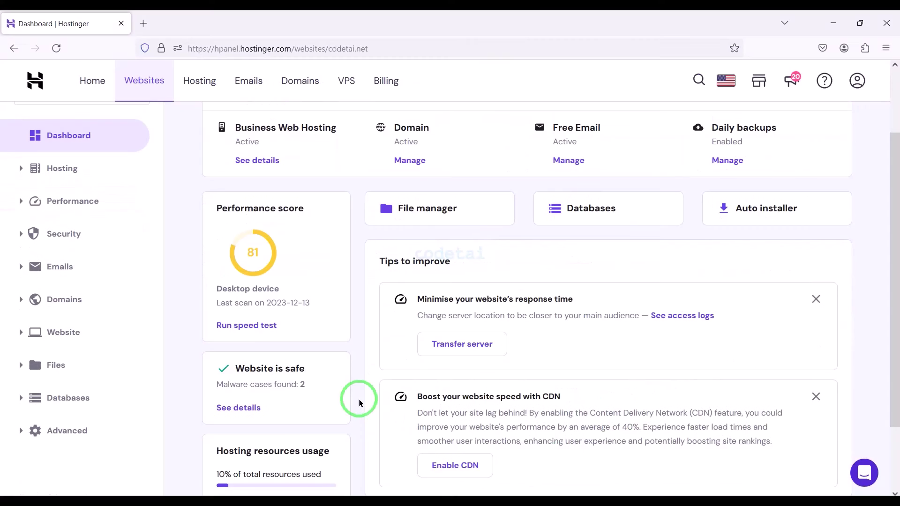
pyautogui.scroll(-1, 358, 399)
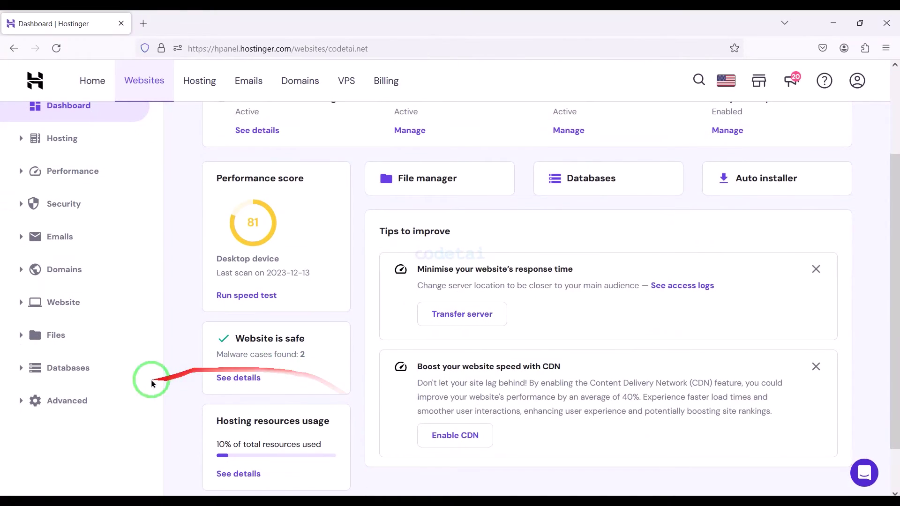
pyautogui.click(100, 400)
pyautogui.scroll(-2, 100, 400)
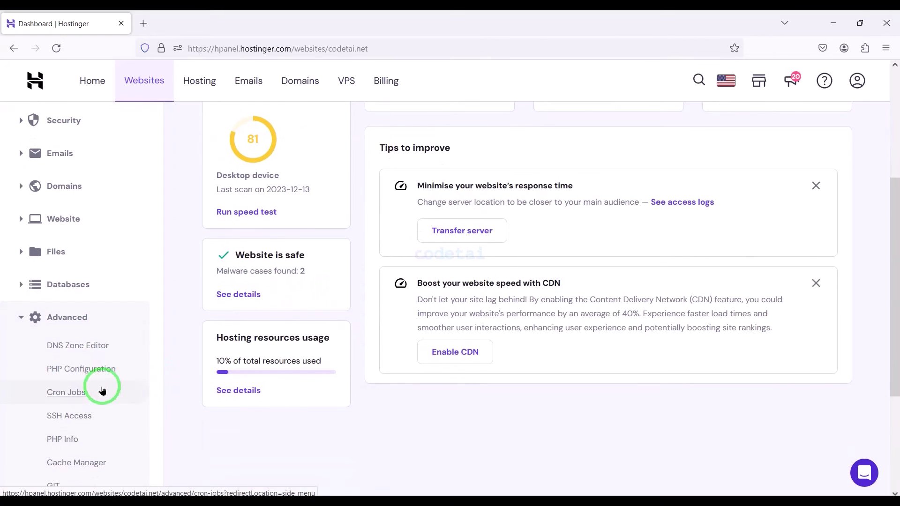
pyautogui.click(98, 370)
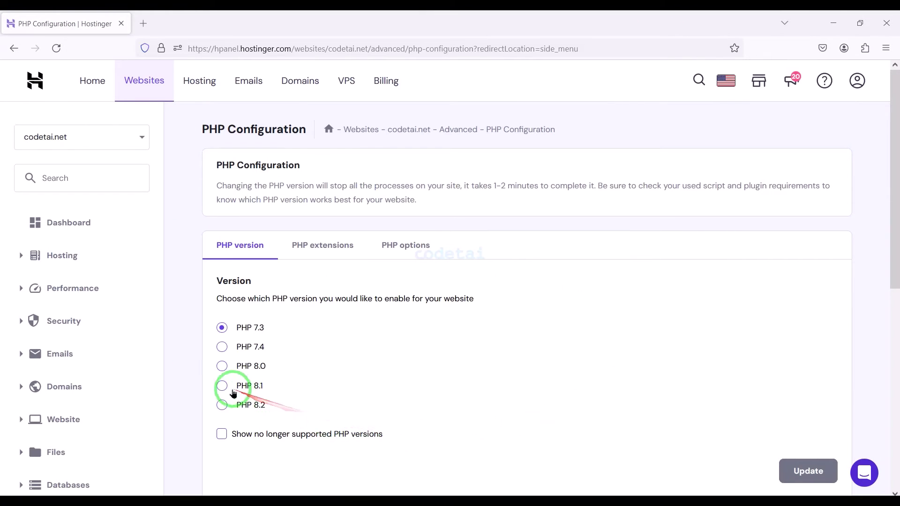
# - Switch codetai.net to PHP 8.1 and confirm the version update
pyautogui.click(220, 387)
pyautogui.scroll(-1, 488, 412)
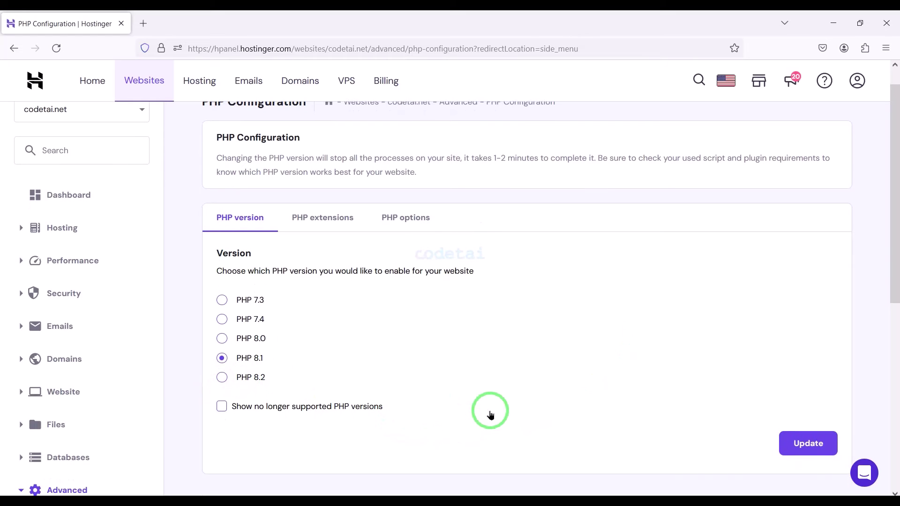
pyautogui.click(803, 443)
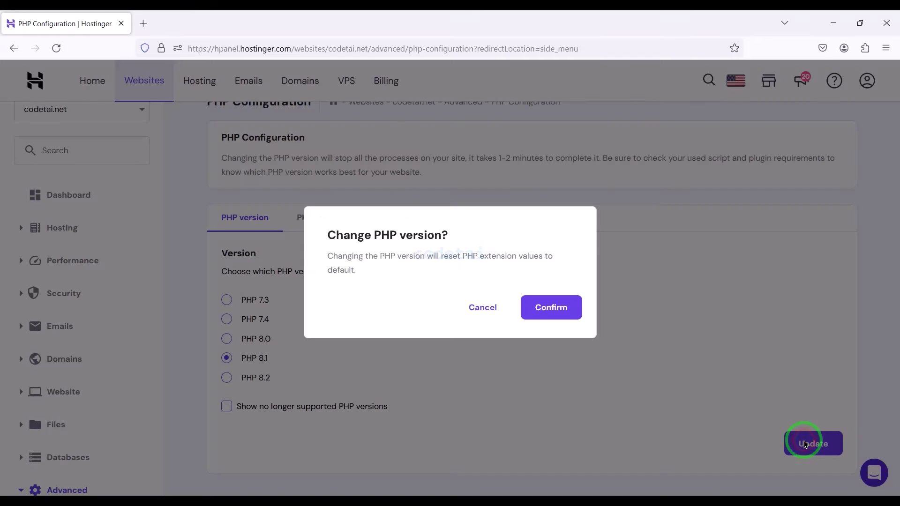
pyautogui.click(566, 312)
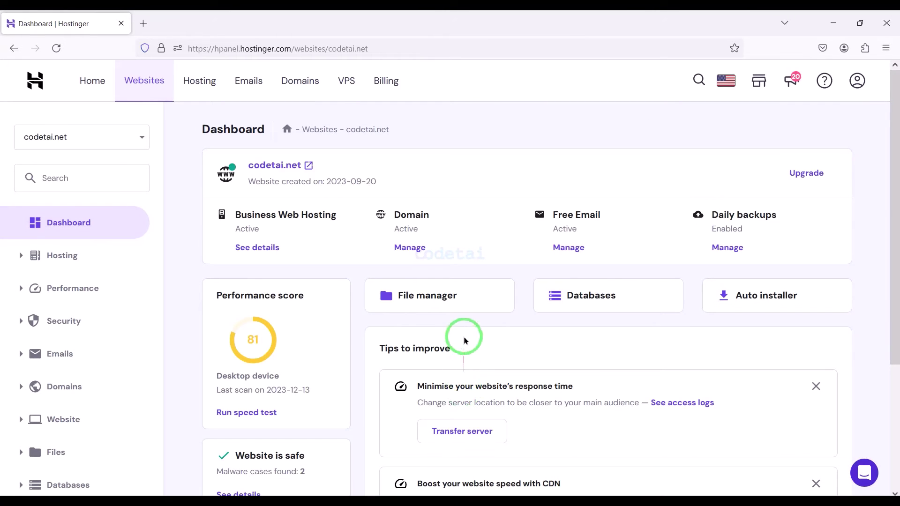
# - Open public_html in the File Manager and permanently delete default.php
pyautogui.click(462, 309)
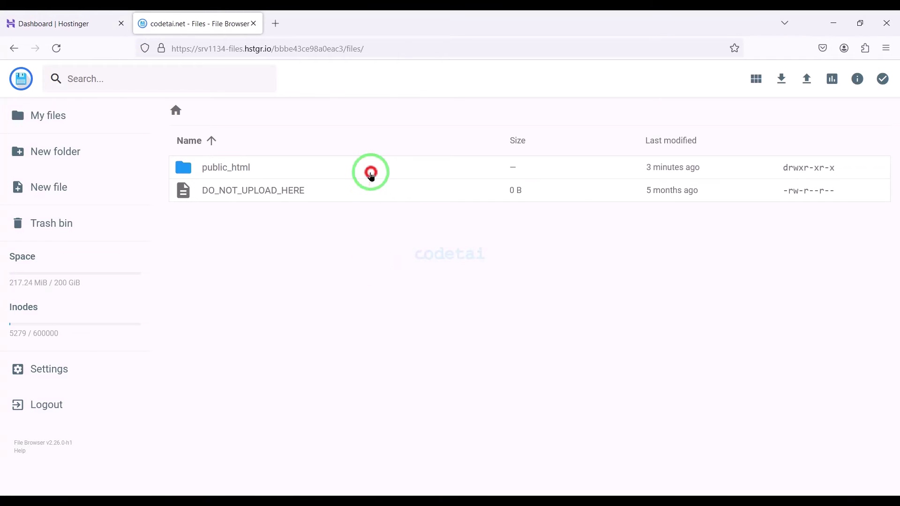
pyautogui.doubleClick(371, 174)
pyautogui.click(347, 178)
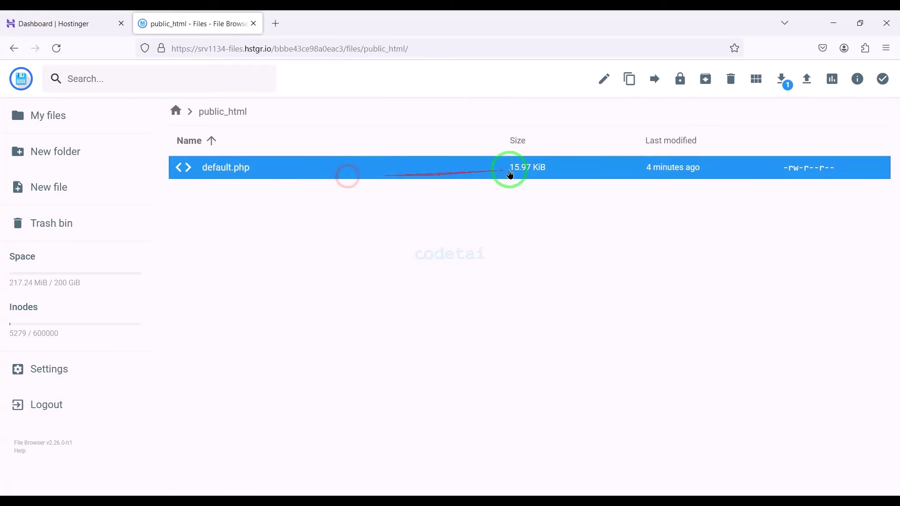
pyautogui.click(730, 81)
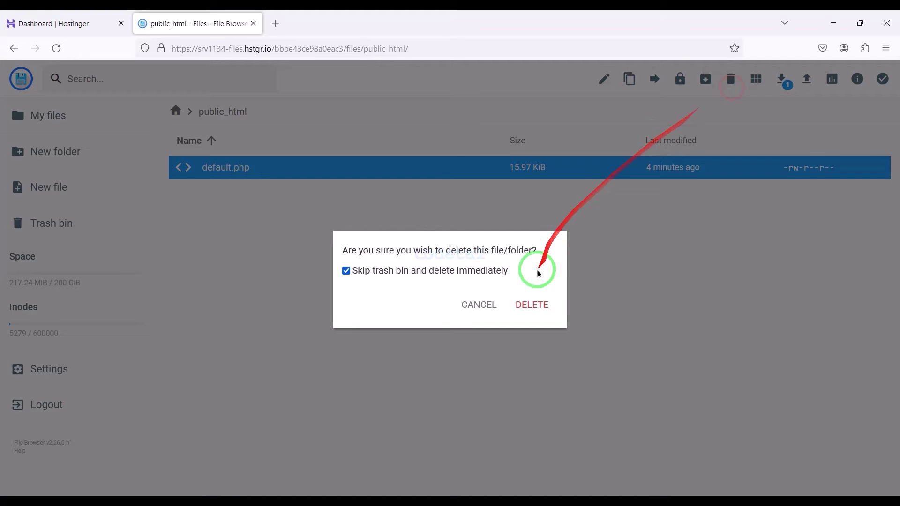
pyautogui.click(529, 302)
# - Extract the downloaded SocialMate codecanyon ZIP into its own folder and open it
pyautogui.click(198, 267)
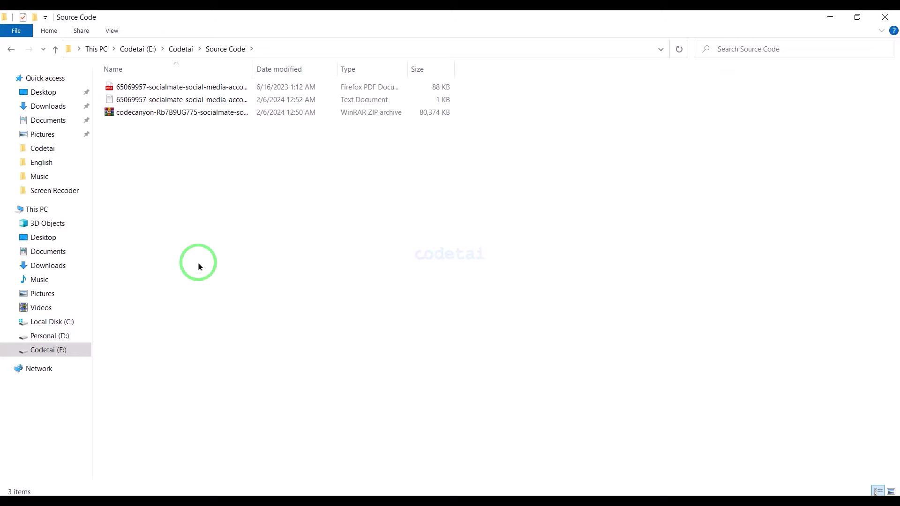
pyautogui.click(251, 116)
pyautogui.rightClick(253, 115)
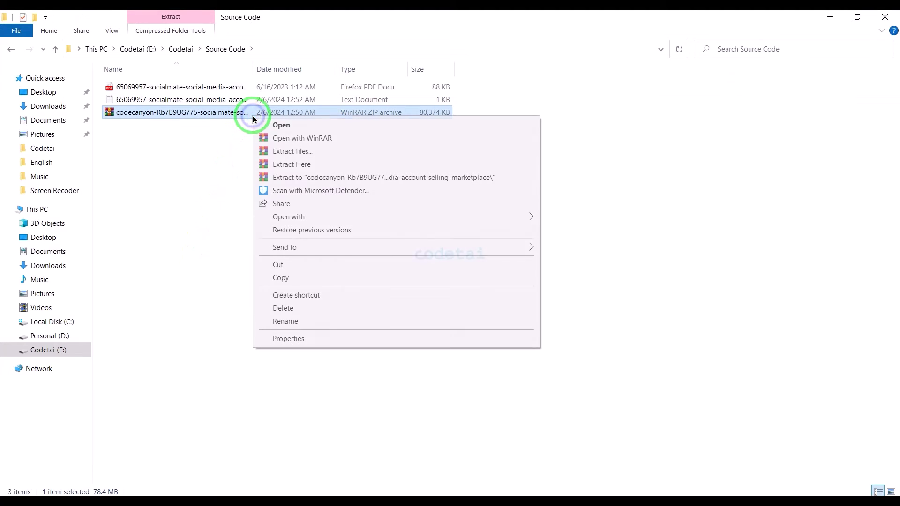
pyautogui.click(271, 177)
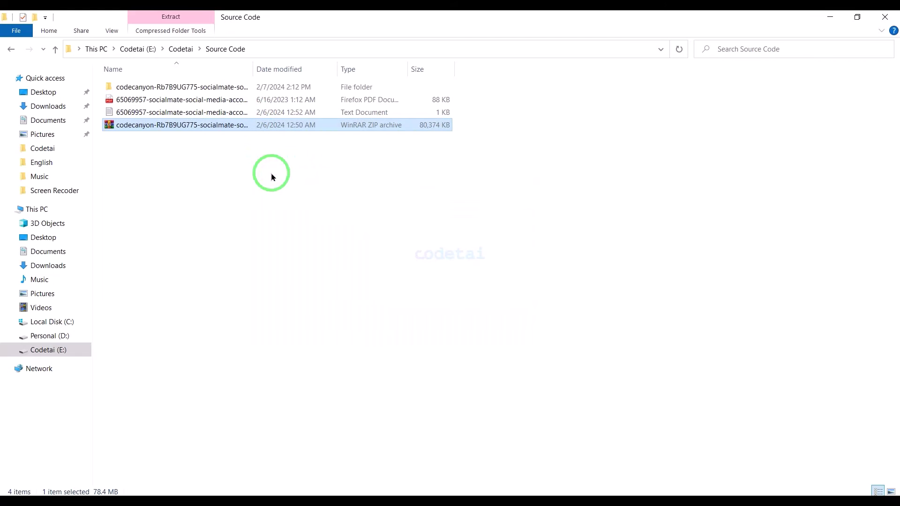
pyautogui.doubleClick(230, 86)
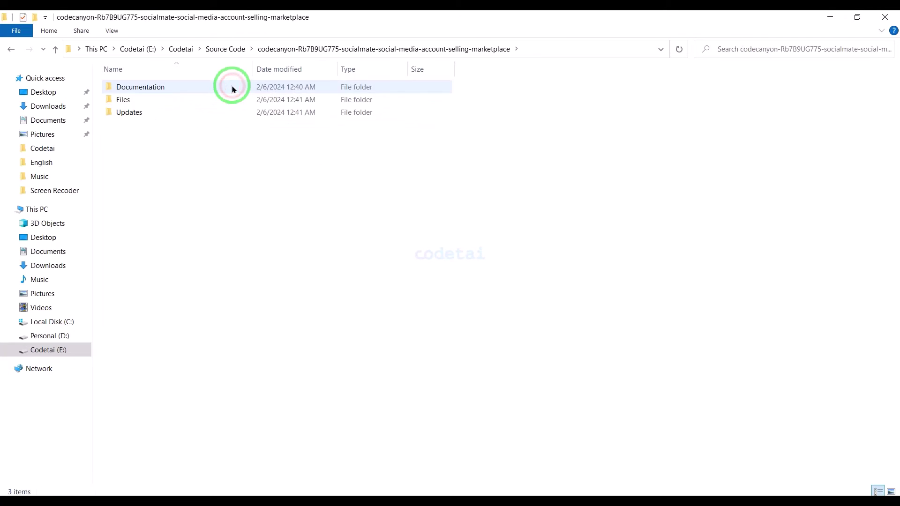
# - Compress the Files folder into a Files.zip archive in ZIP format
pyautogui.rightClick(197, 105)
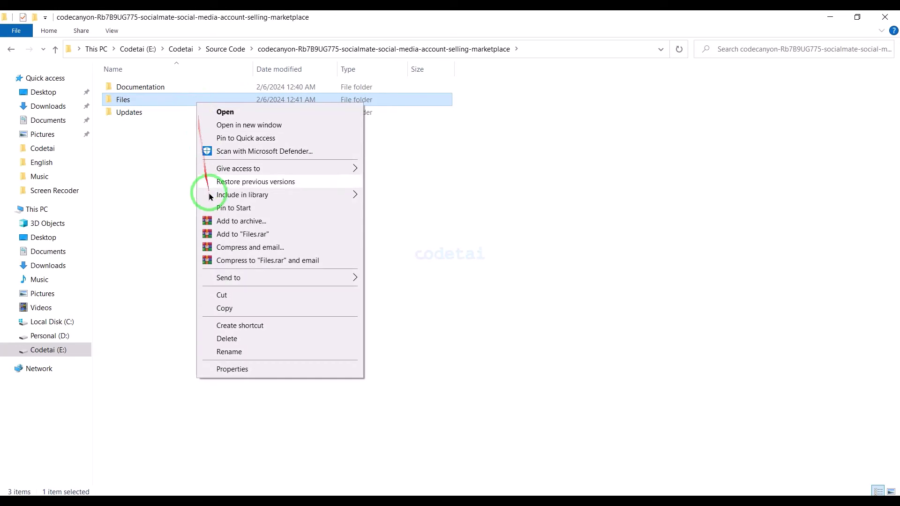
pyautogui.click(212, 220)
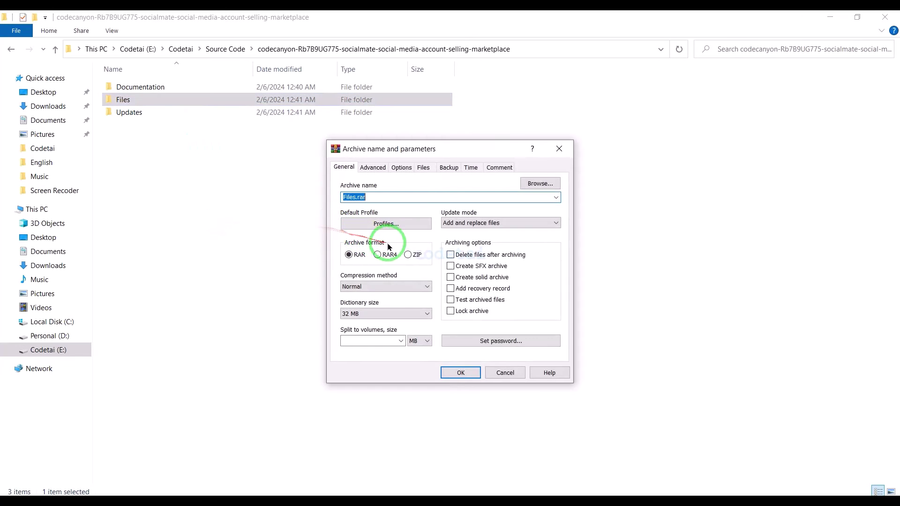
pyautogui.click(459, 372)
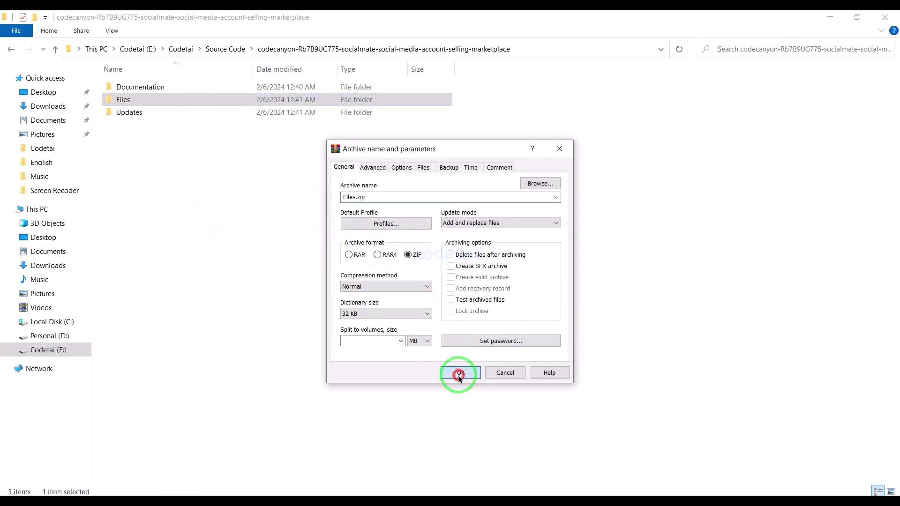
# - Upload Files.zip from the extracted SocialMate folder into public_html
pyautogui.click(261, 495)
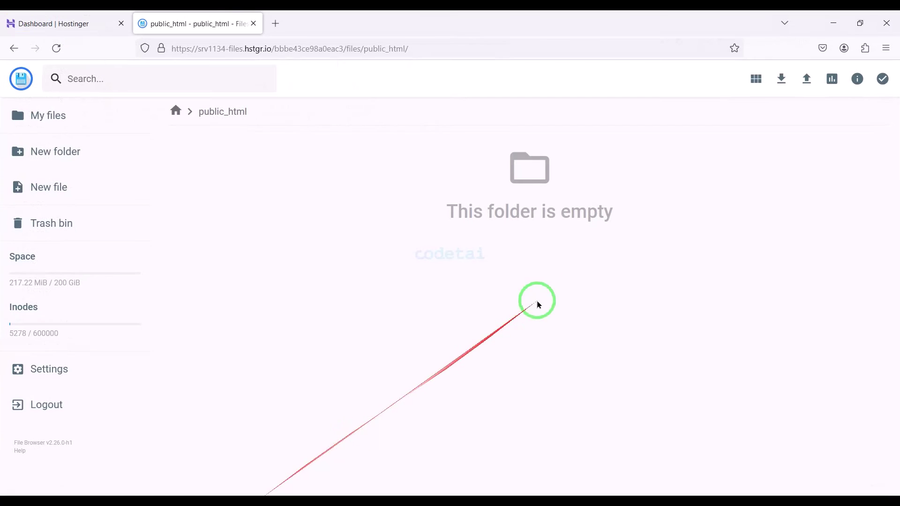
pyautogui.click(803, 77)
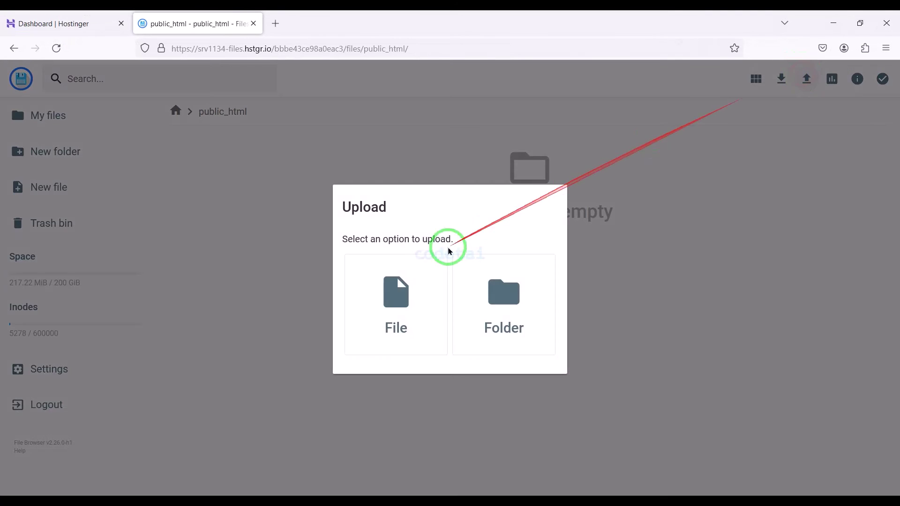
pyautogui.click(397, 291)
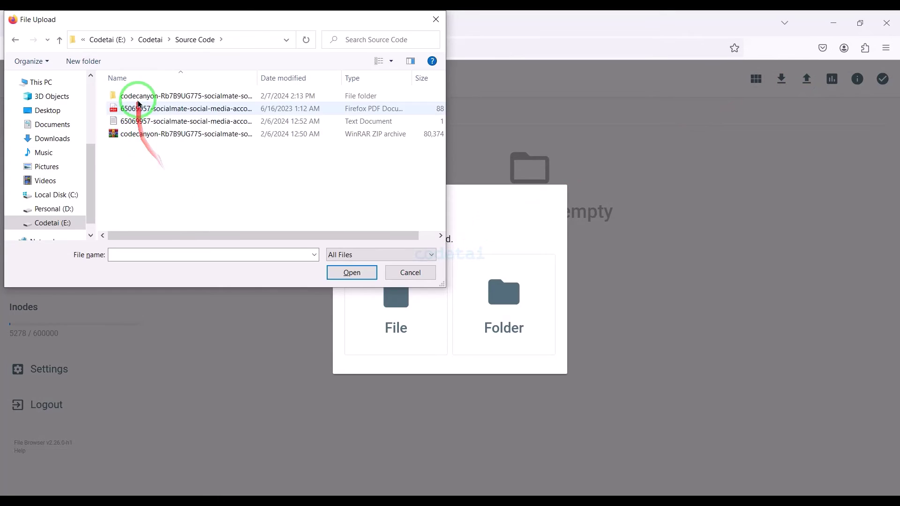
pyautogui.doubleClick(137, 97)
pyautogui.doubleClick(146, 136)
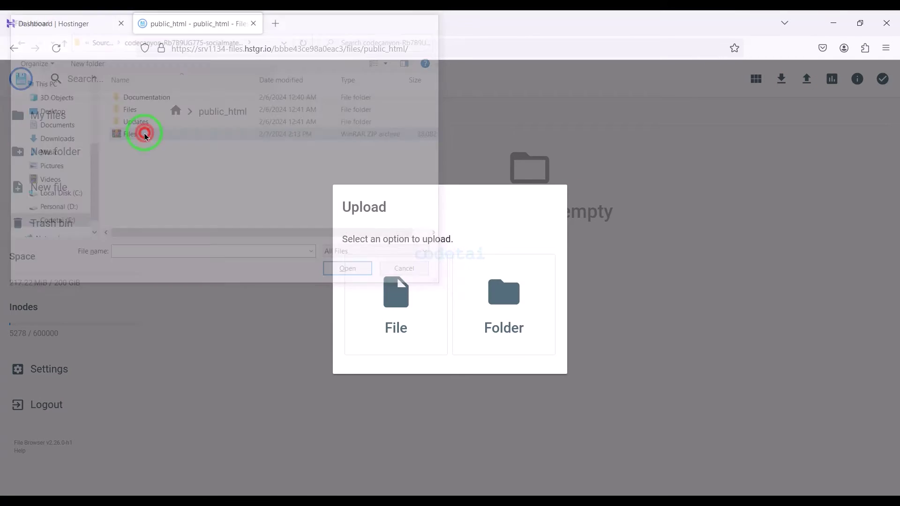
pyautogui.click(885, 480)
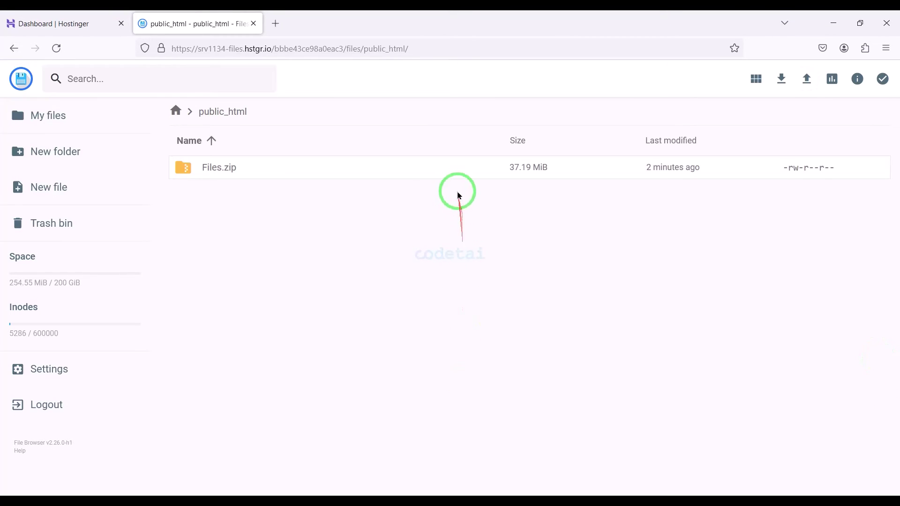
# - Extract Files.zip into a new folder named MyFolder
pyautogui.click(454, 174)
pyautogui.rightClick(454, 174)
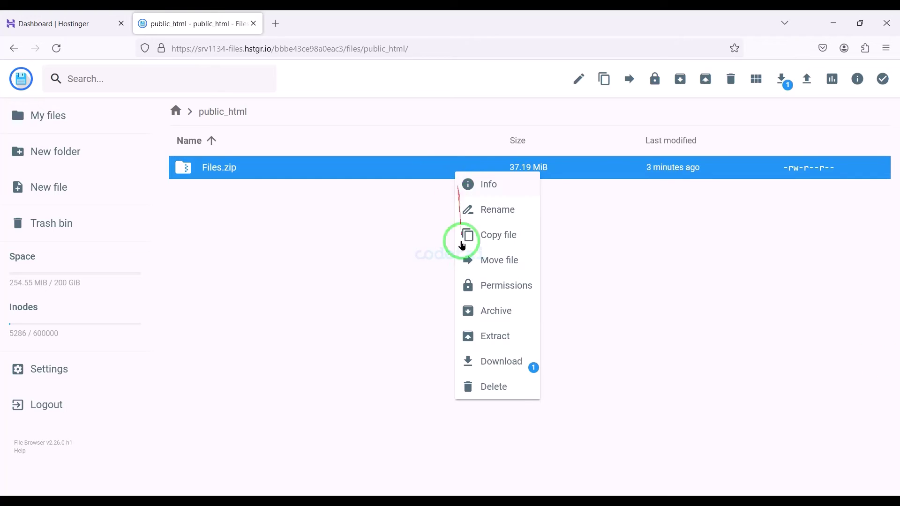
pyautogui.click(482, 336)
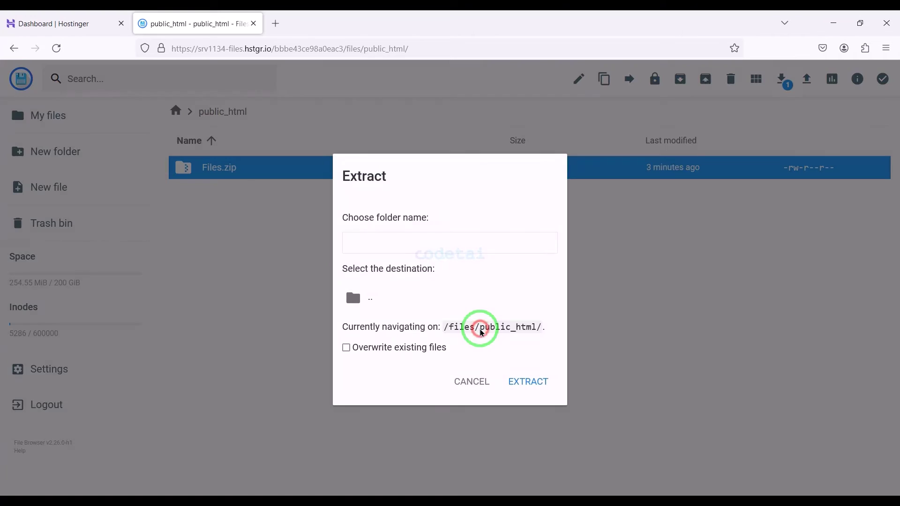
pyautogui.click(445, 248)
pyautogui.write('MyFold')
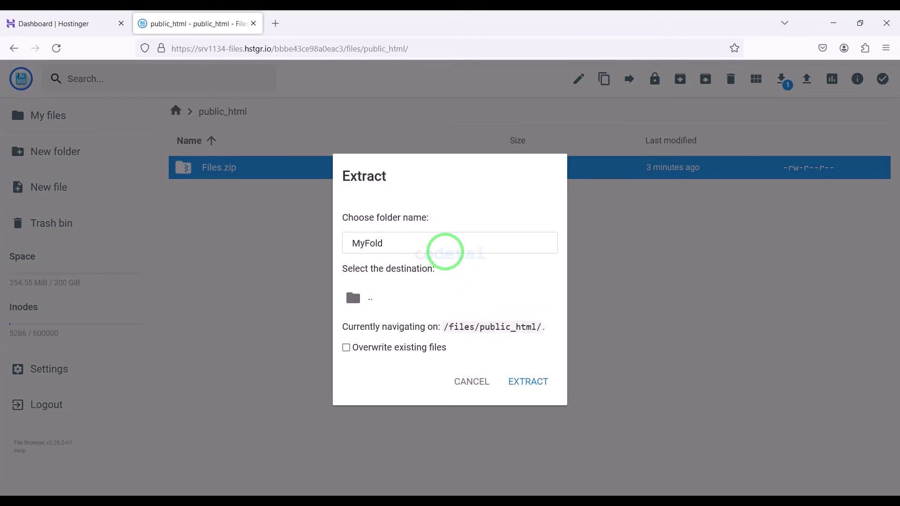
pyautogui.write('er')
pyautogui.click(525, 380)
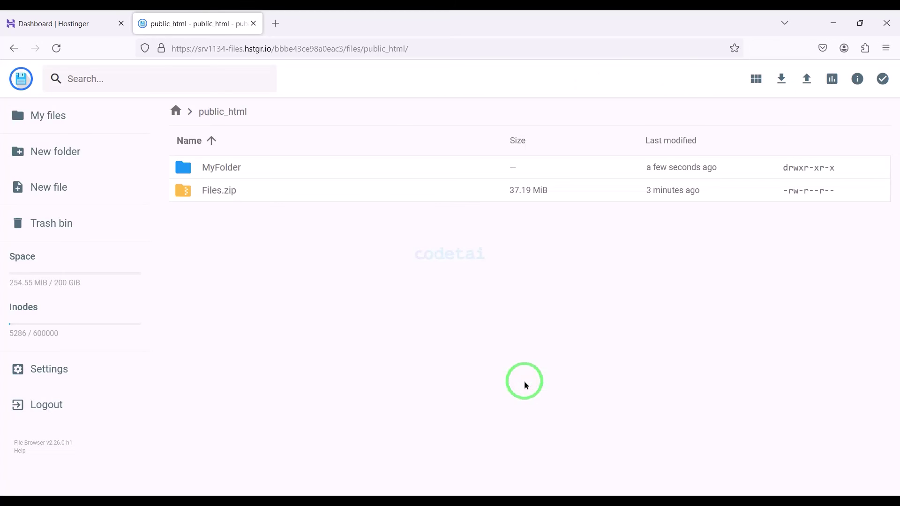
# - Permanently delete the uploaded Files.zip from public_html
pyautogui.click(372, 191)
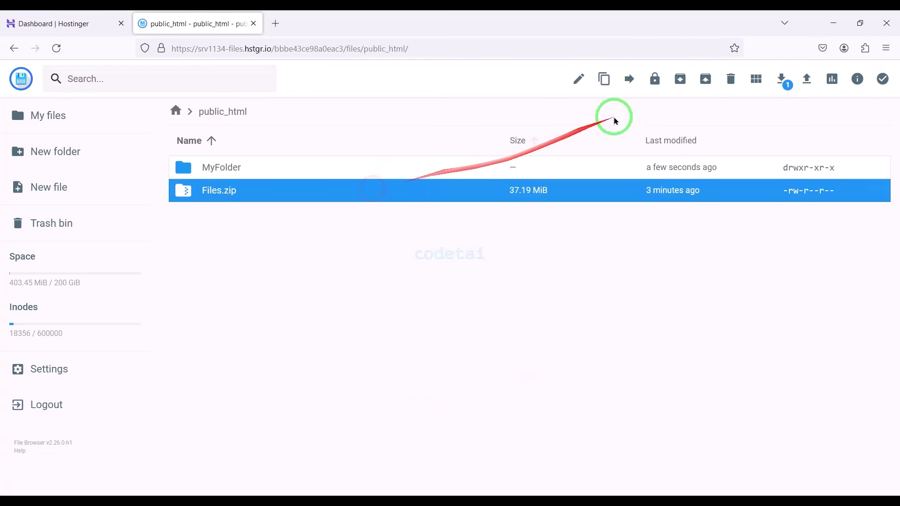
pyautogui.click(728, 79)
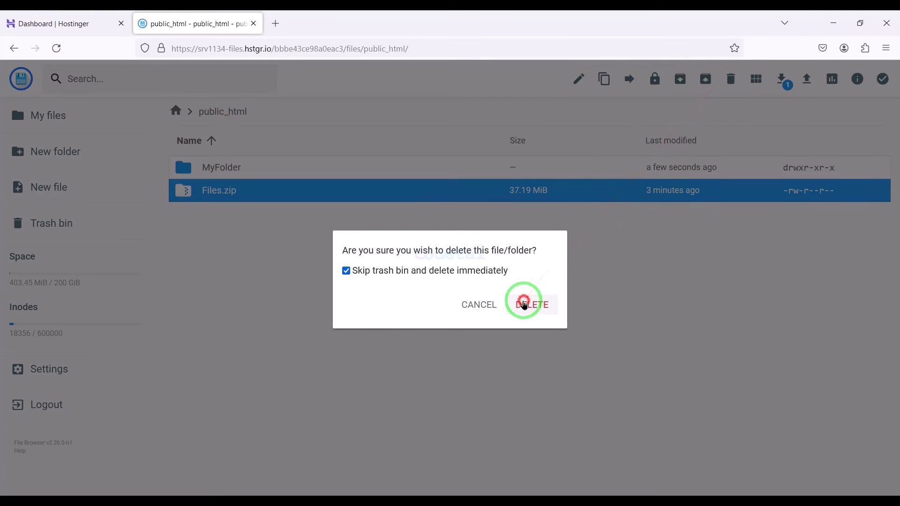
pyautogui.click(524, 302)
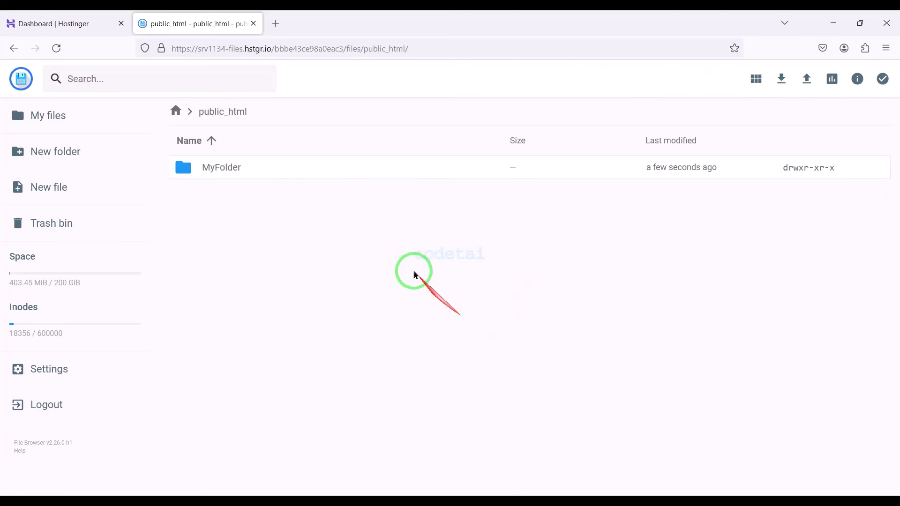
# - Move all four items in MyFolder/Files (assets, core, install, index.php) into public_html
pyautogui.click(357, 177)
pyautogui.click(357, 177)
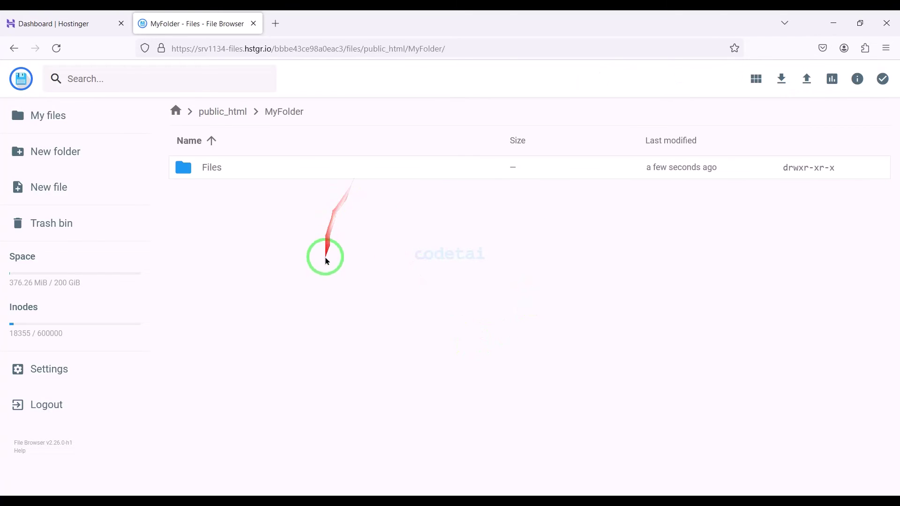
pyautogui.click(336, 168)
pyautogui.click(336, 169)
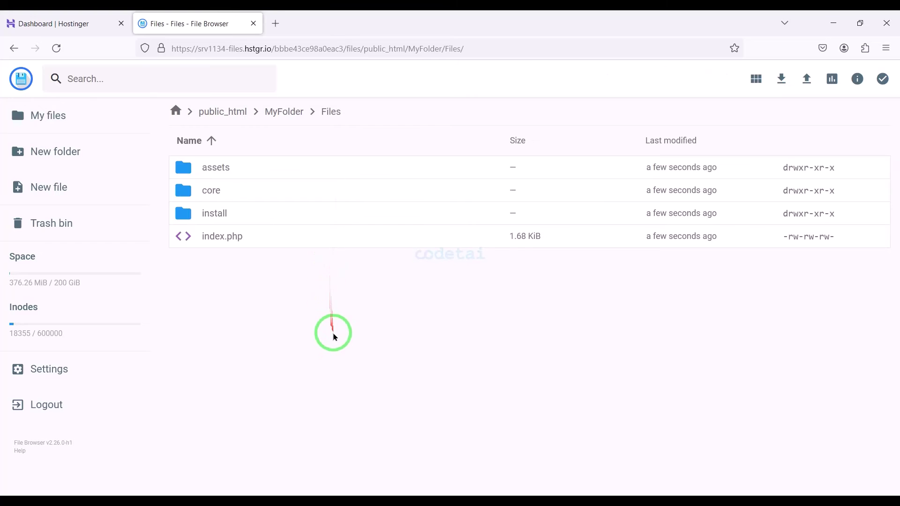
pyautogui.hotkey('ctrl', 'a')
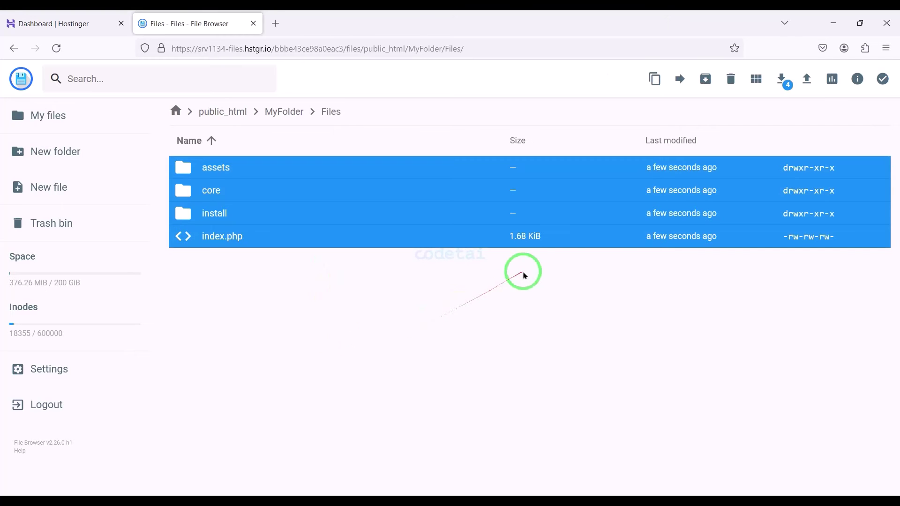
pyautogui.click(676, 80)
pyautogui.doubleClick(445, 218)
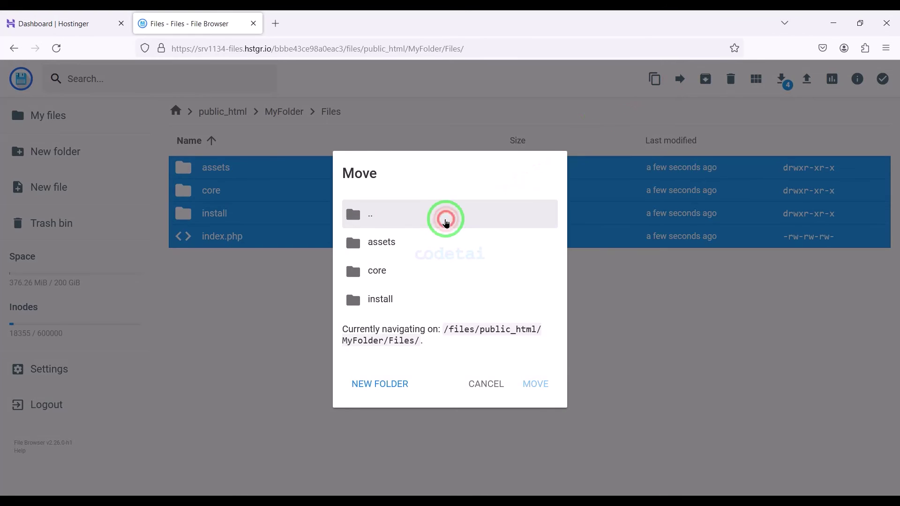
pyautogui.doubleClick(425, 242)
pyautogui.doubleClick(416, 245)
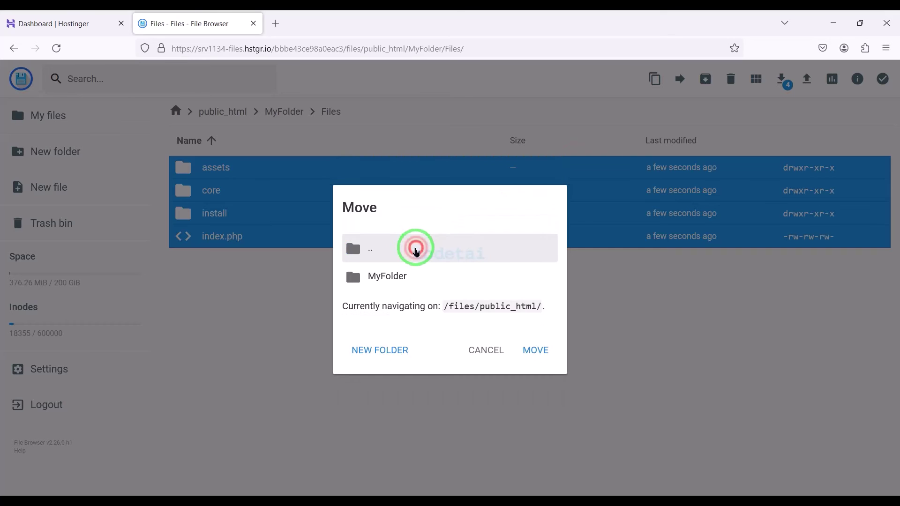
pyautogui.click(413, 264)
pyautogui.click(533, 336)
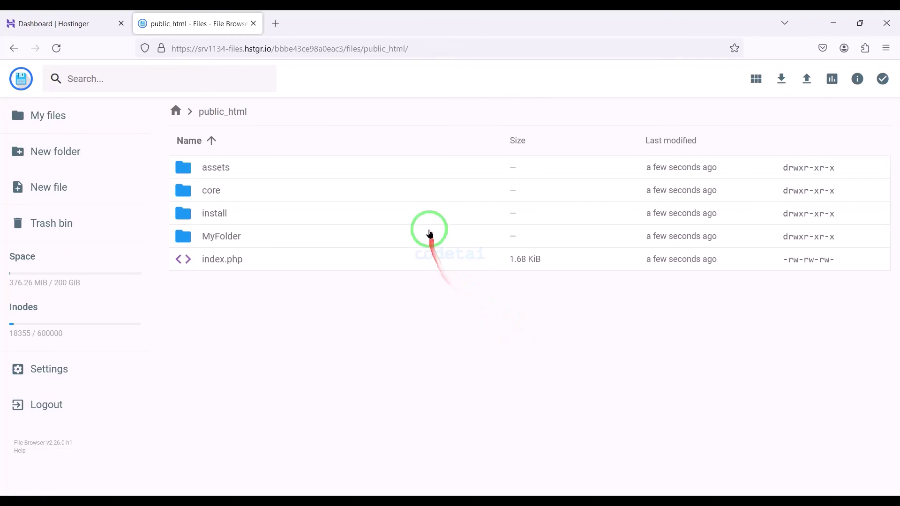
# - Delete the emptied MyFolder from public_html
pyautogui.click(429, 231)
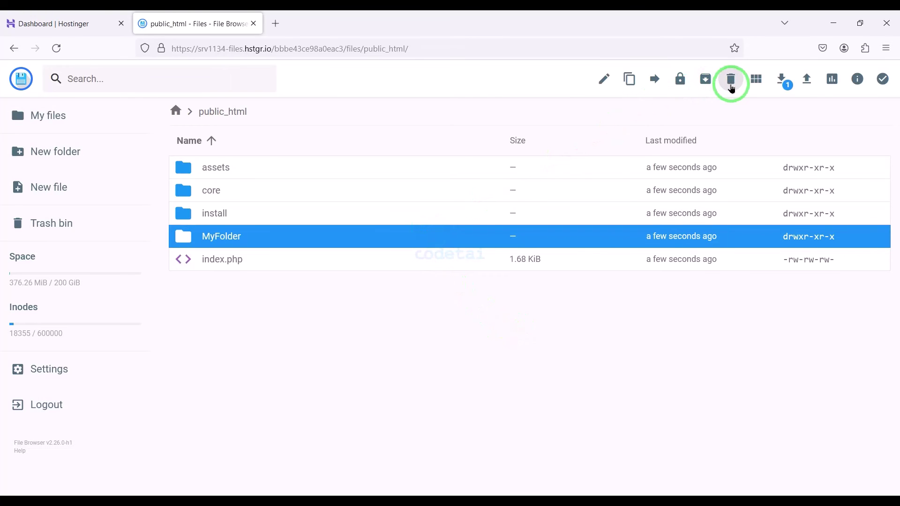
pyautogui.click(730, 81)
pyautogui.click(541, 302)
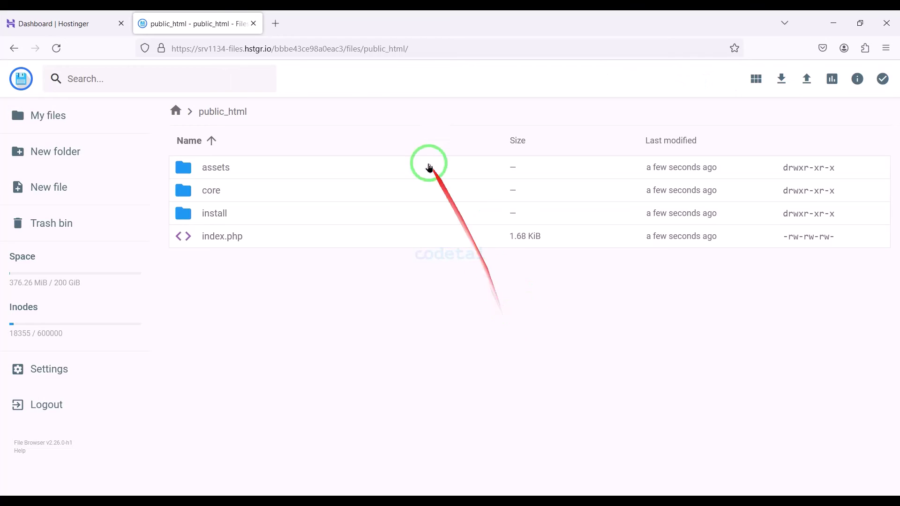
# - Load codetai.net in a new tab and accept the installer's license terms
pyautogui.click(276, 21)
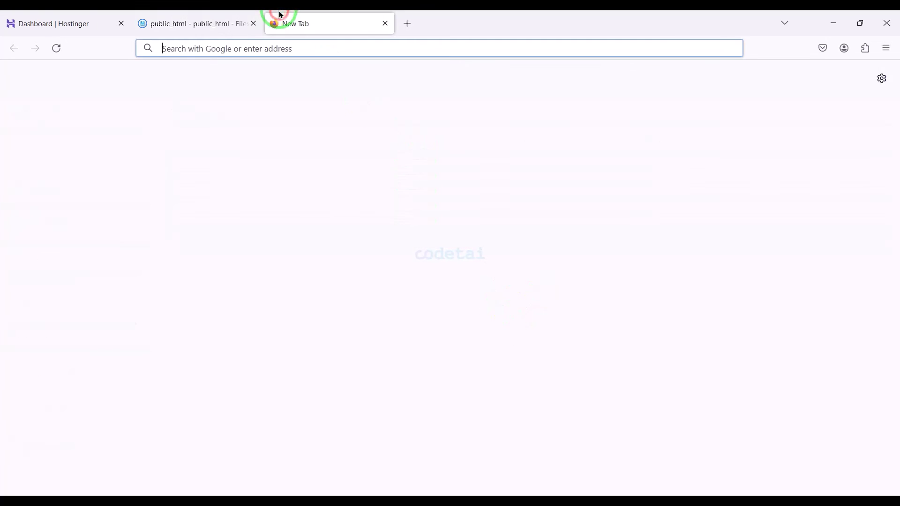
pyautogui.write('codeta')
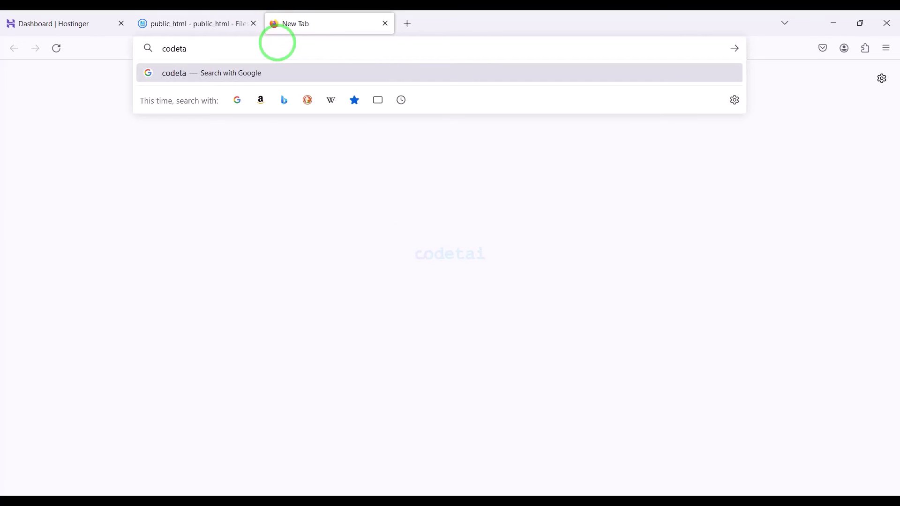
pyautogui.write('i.net')
pyautogui.press('Return')
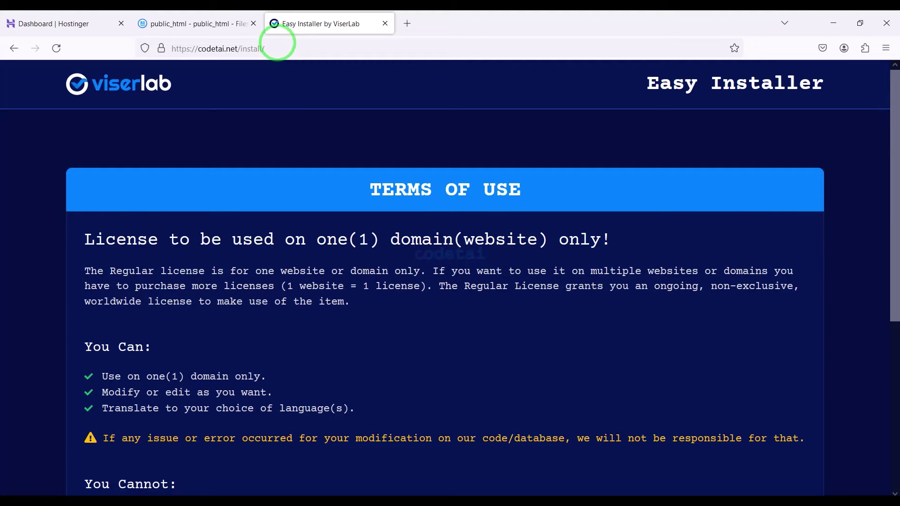
pyautogui.scroll(-6, 291, 173)
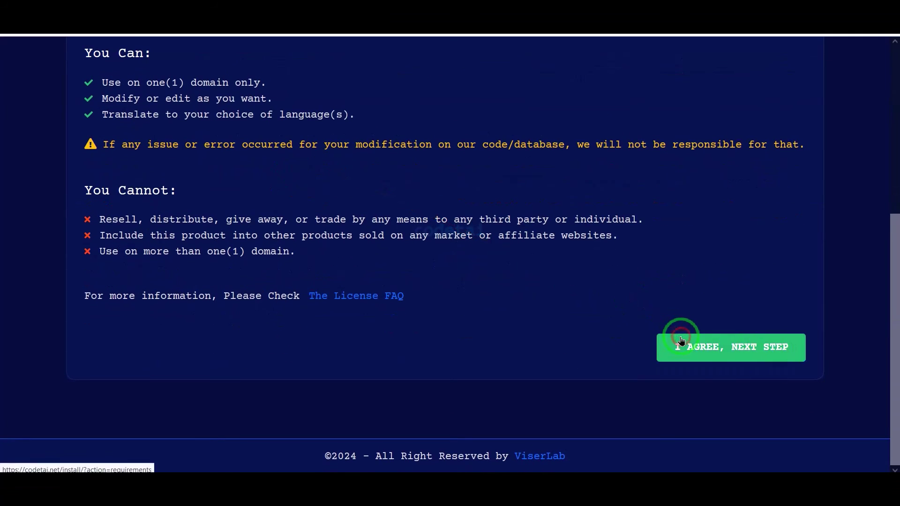
pyautogui.click(680, 339)
# - Review the failed requirements list and open the core folder in File Browser
pyautogui.scroll(-2, 682, 337)
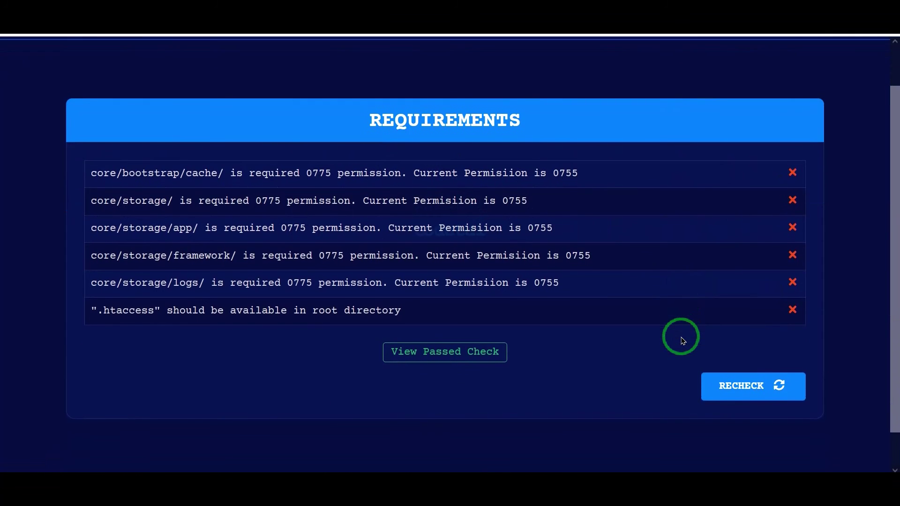
pyautogui.moveTo(77, 129)
pyautogui.mouseDown()
pyautogui.moveTo(566, 275)
pyautogui.moveTo(796, 277)
pyautogui.moveTo(812, 313)
pyautogui.mouseUp()
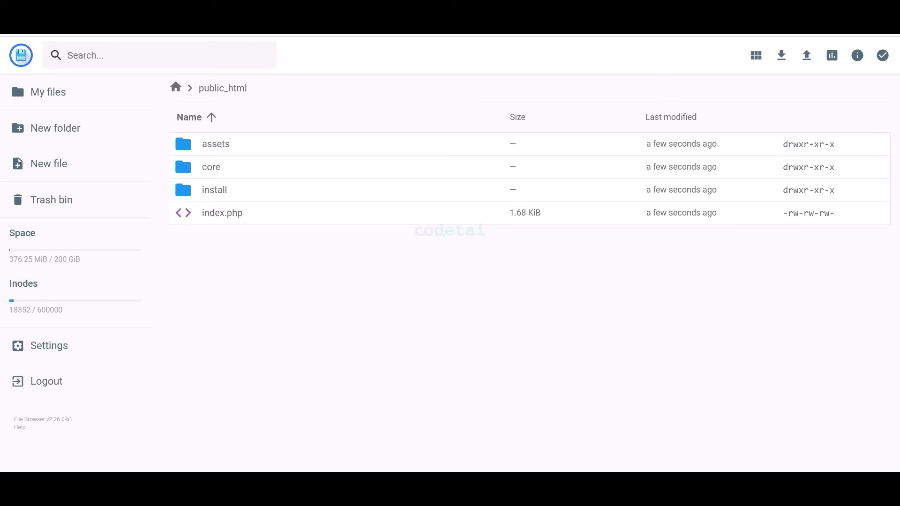
pyautogui.doubleClick(247, 167)
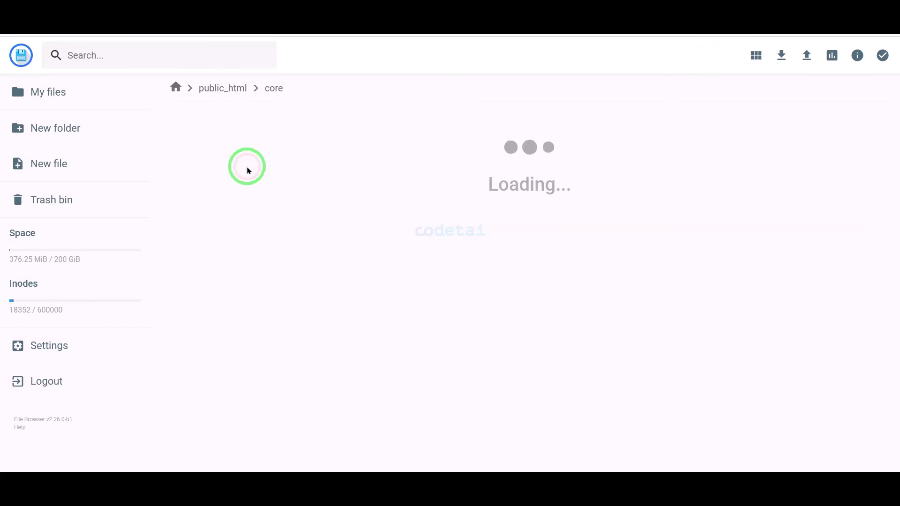
# - Give the core/bootstrap/cache folder group write permission
pyautogui.doubleClick(253, 171)
pyautogui.rightClick(251, 147)
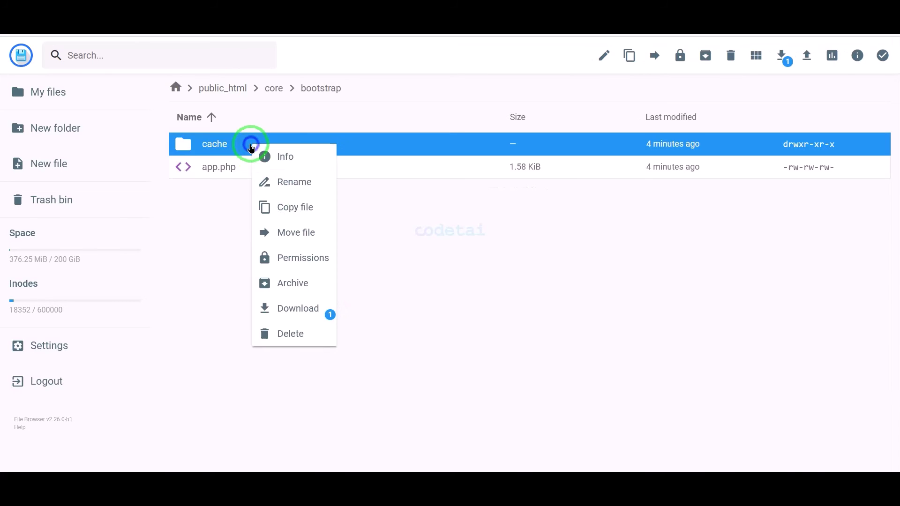
pyautogui.click(281, 257)
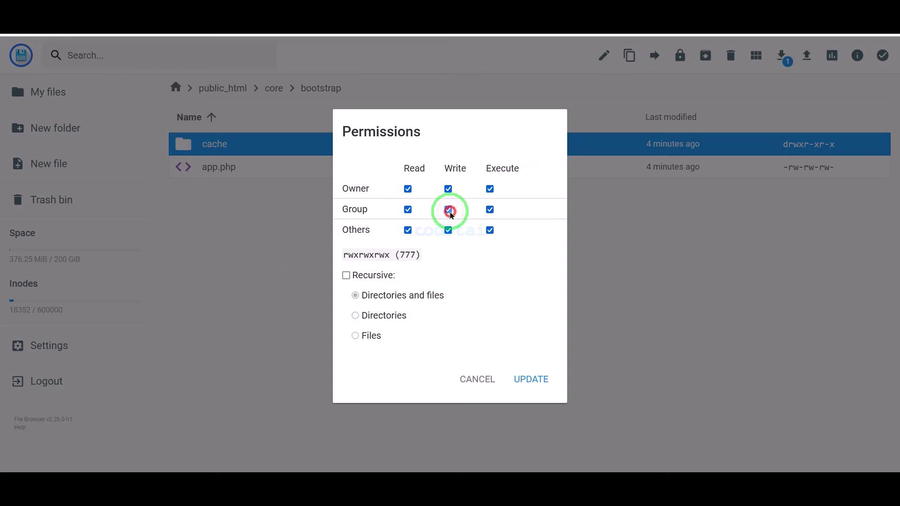
pyautogui.click(518, 377)
pyautogui.click(293, 21)
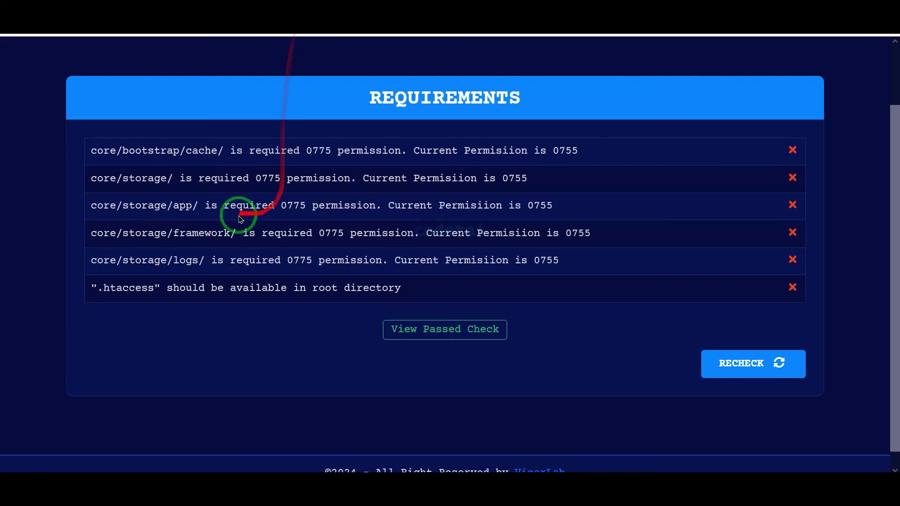
pyautogui.click(207, 24)
pyautogui.click(251, 145)
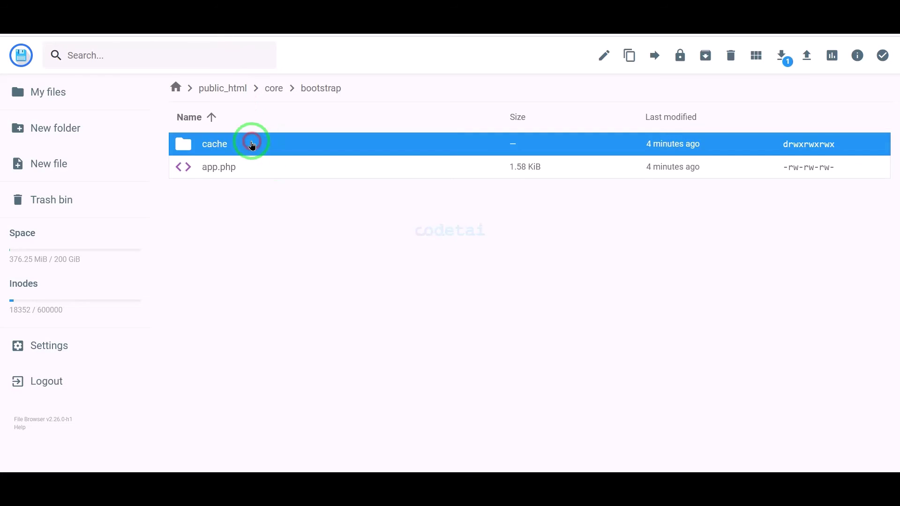
pyautogui.click(275, 87)
# - Grant group write permission on the core/storage folder
pyautogui.rightClick(235, 300)
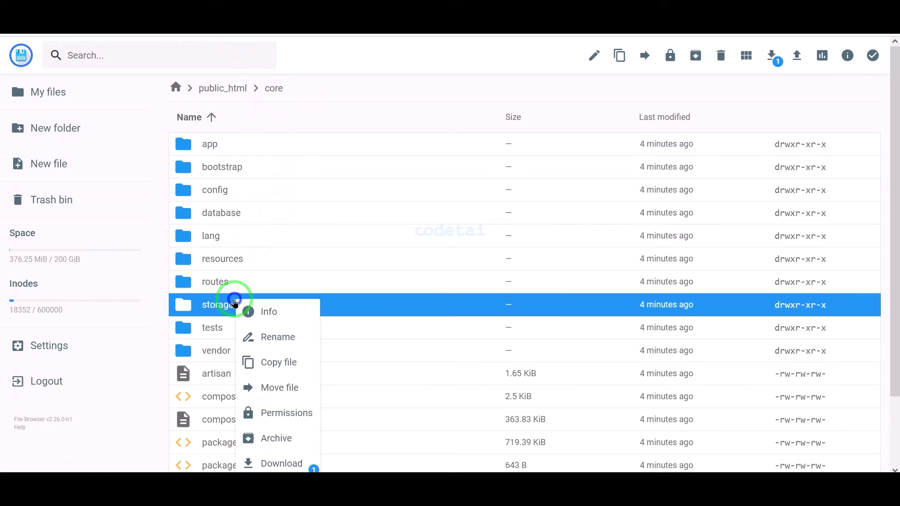
pyautogui.click(276, 411)
pyautogui.click(444, 209)
pyautogui.click(518, 377)
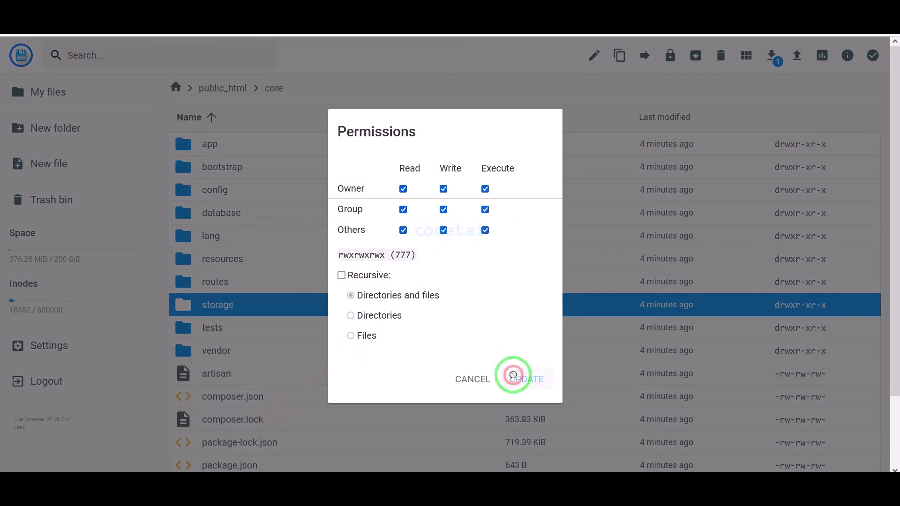
# - Give the storage/app folder write permission
pyautogui.doubleClick(267, 307)
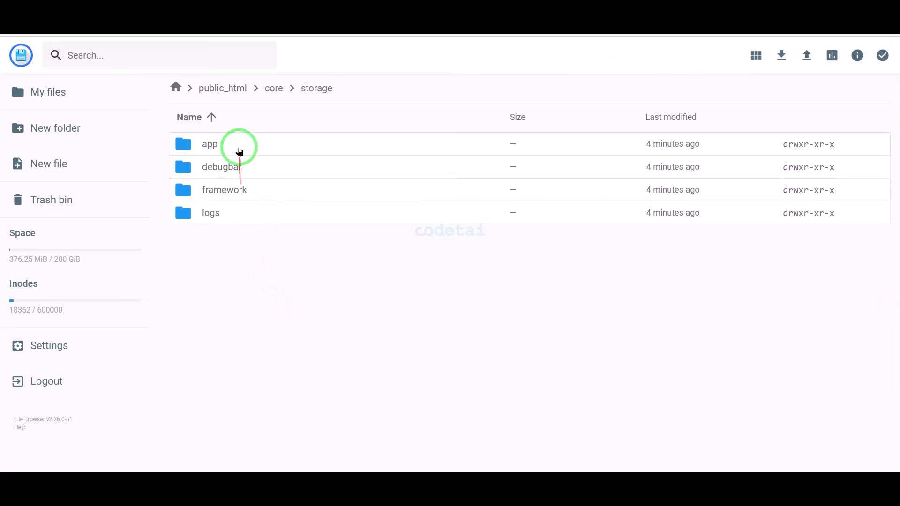
pyautogui.rightClick(239, 145)
pyautogui.click(275, 266)
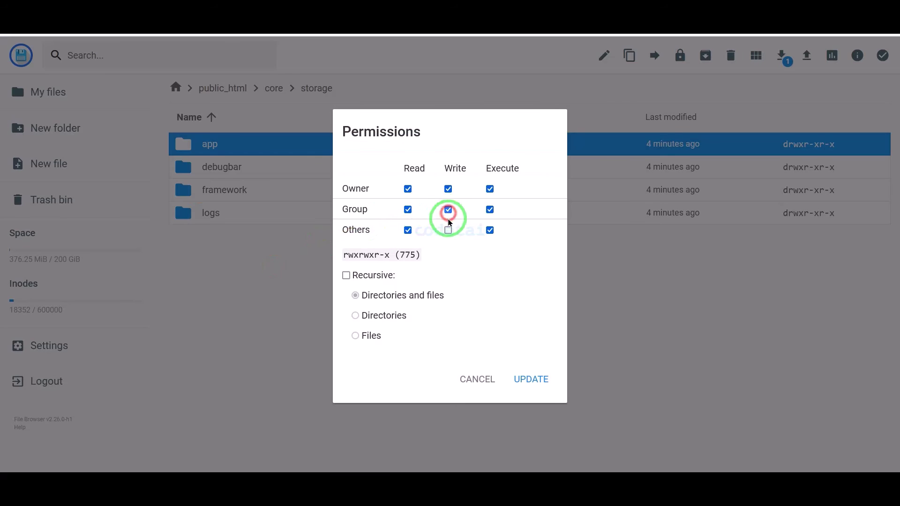
pyautogui.click(448, 230)
pyautogui.click(531, 378)
# - Give the storage framework and logs folders group and others write permission
pyautogui.rightClick(297, 193)
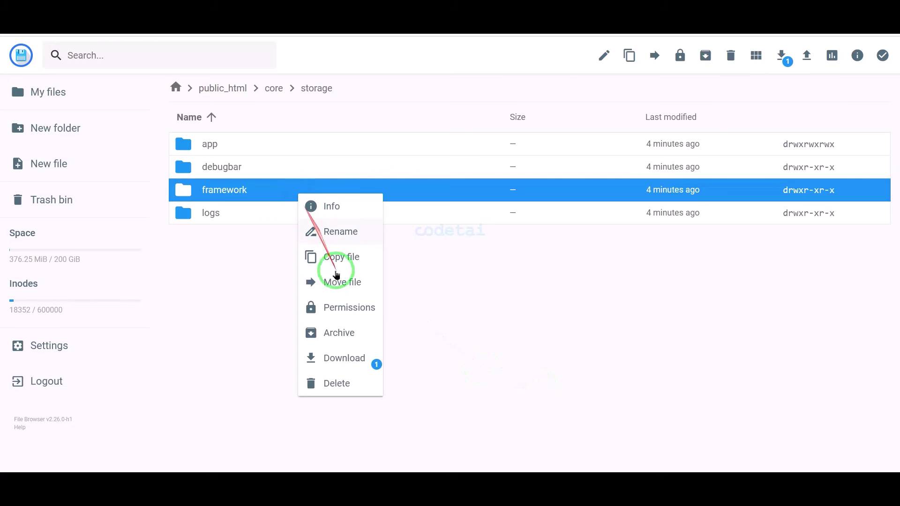
pyautogui.click(340, 307)
pyautogui.click(448, 210)
pyautogui.click(447, 229)
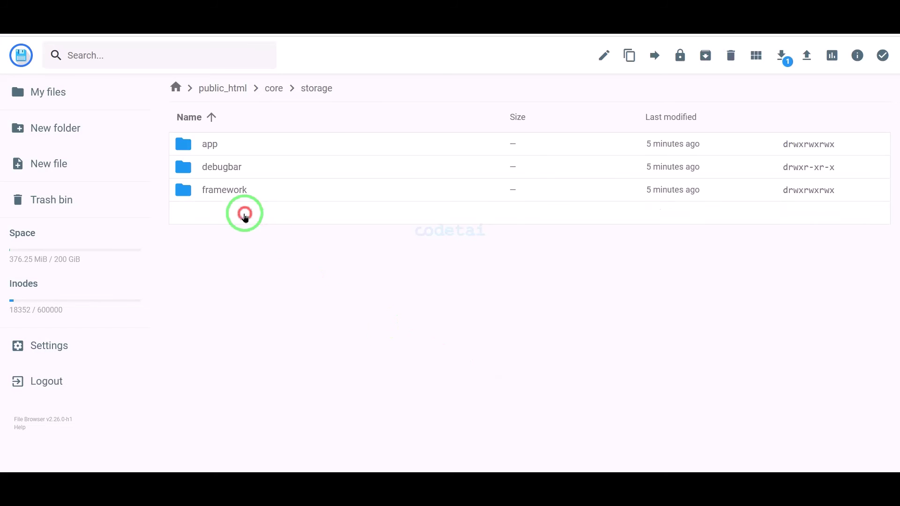
pyautogui.rightClick(245, 211)
pyautogui.click(282, 326)
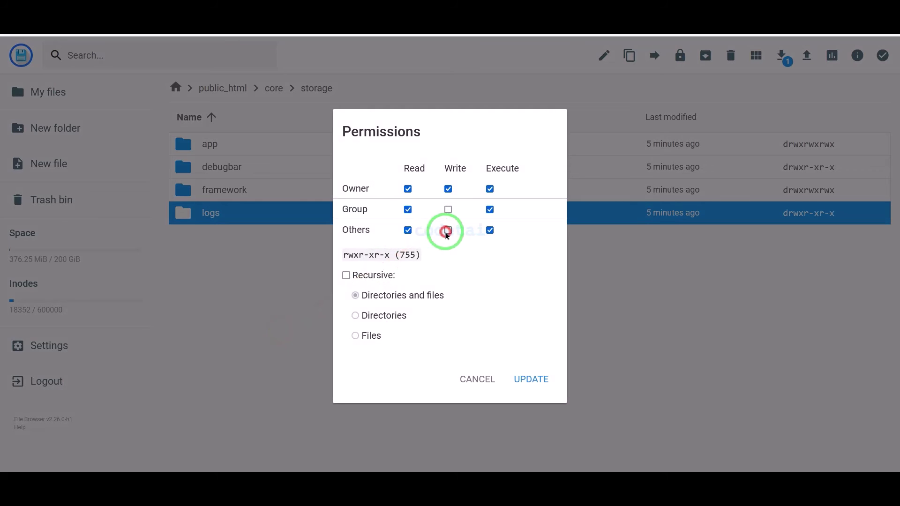
pyautogui.click(448, 210)
pyautogui.click(529, 378)
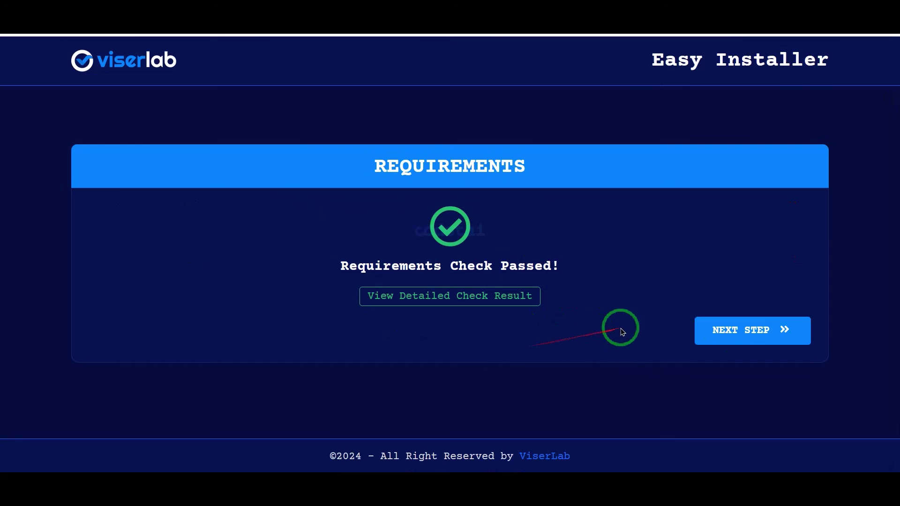
# - Continue past the passed requirements check and scroll through the empty Information form
pyautogui.click(737, 331)
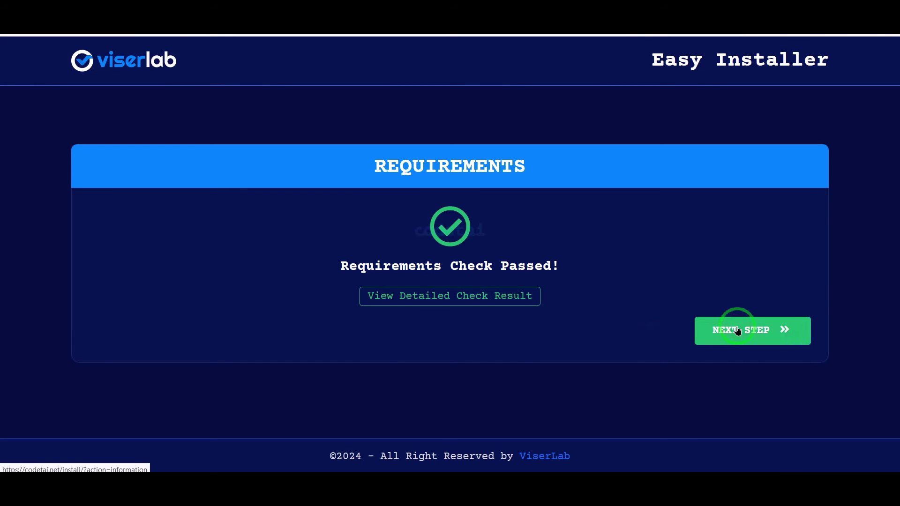
pyautogui.scroll(-3, 737, 327)
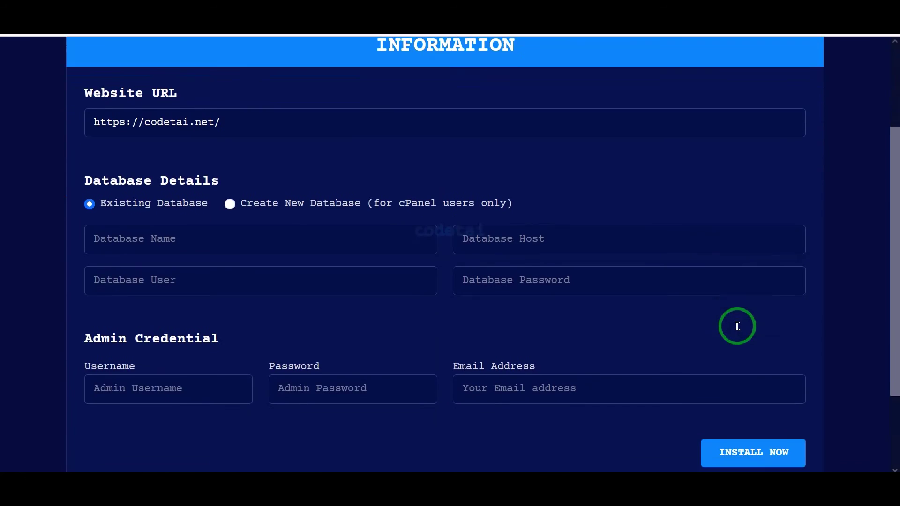
pyautogui.scroll(-2, 737, 323)
pyautogui.moveTo(74, 57)
pyautogui.mouseDown()
pyautogui.moveTo(581, 117)
pyautogui.moveTo(833, 301)
pyautogui.moveTo(820, 309)
pyautogui.mouseUp()
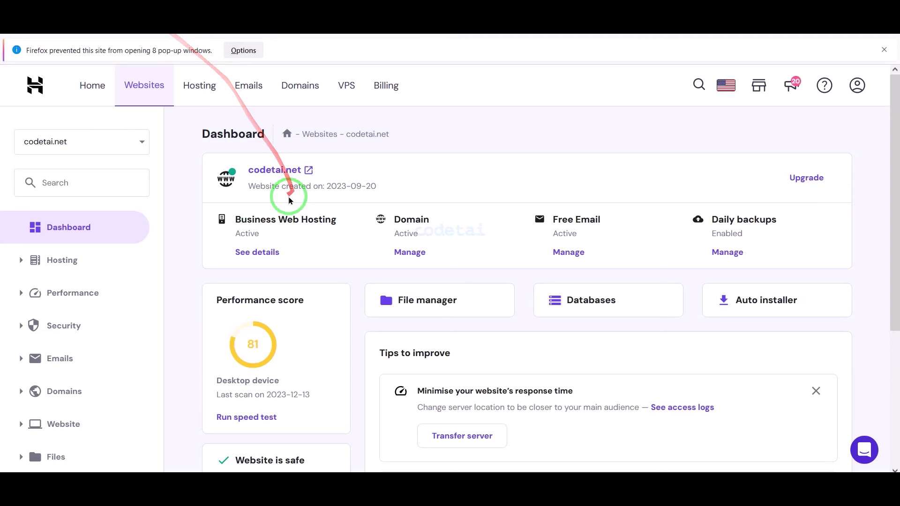
# - Create the codetai MySQL database and usercodetai user with a generated password
pyautogui.scroll(-2, 287, 192)
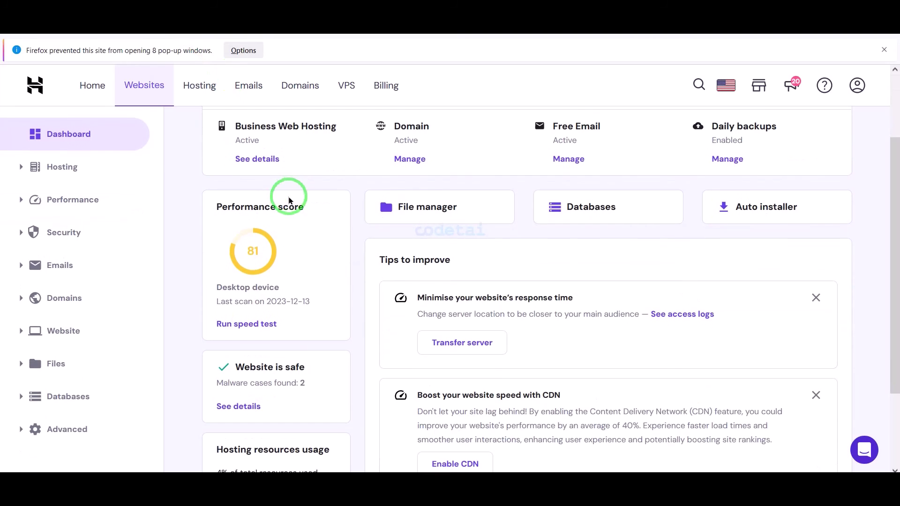
pyautogui.click(568, 216)
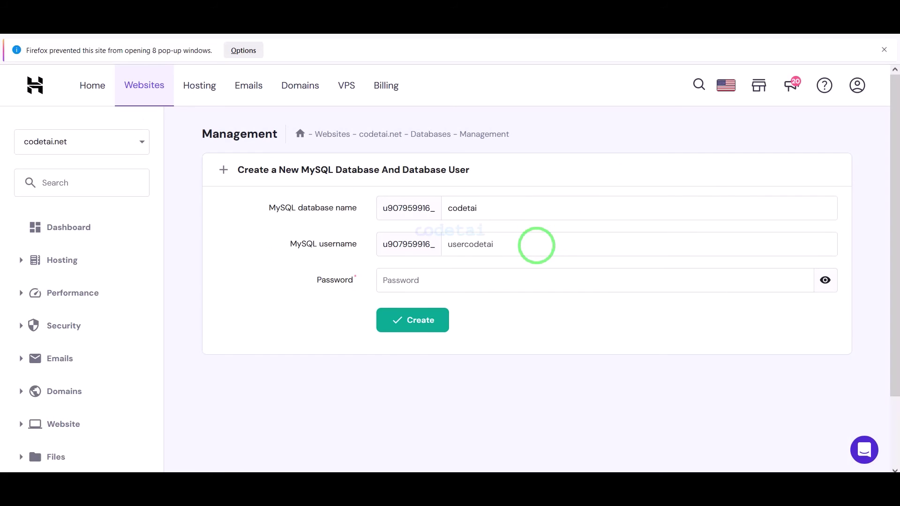
pyautogui.click(450, 277)
pyautogui.click(798, 279)
pyautogui.click(496, 282)
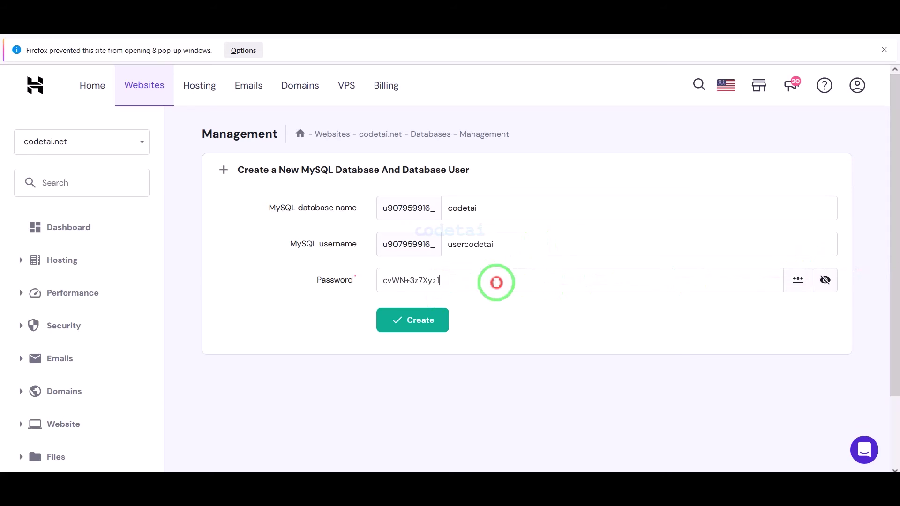
pyautogui.moveTo(496, 282); pyautogui.dragTo(357, 280)
pyautogui.click(416, 323)
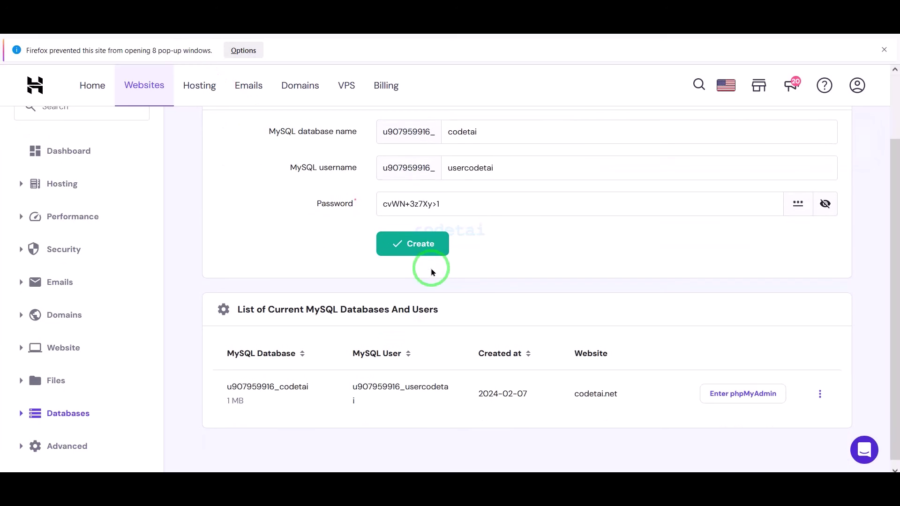
# - Paste the full database name into the installer and select the database user name
pyautogui.moveTo(309, 387); pyautogui.dragTo(217, 376)
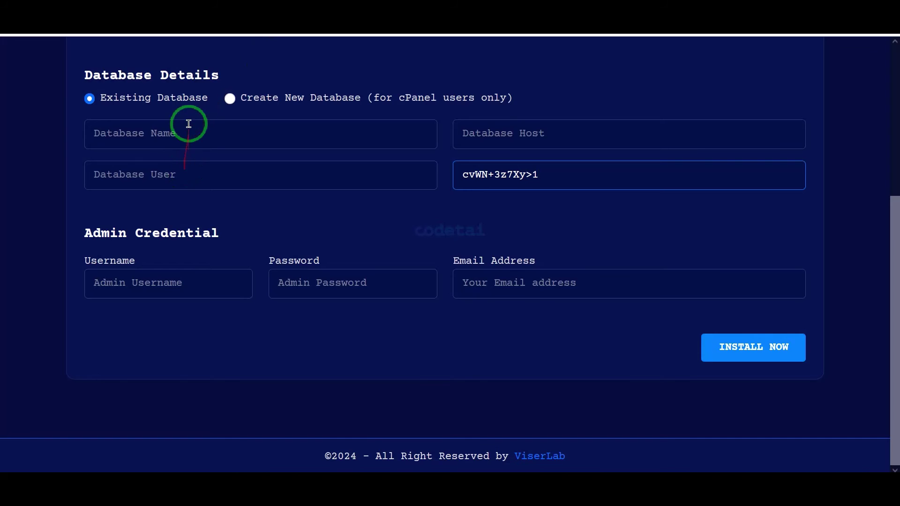
pyautogui.click(187, 123)
pyautogui.hotkey('ctrl', 'v')
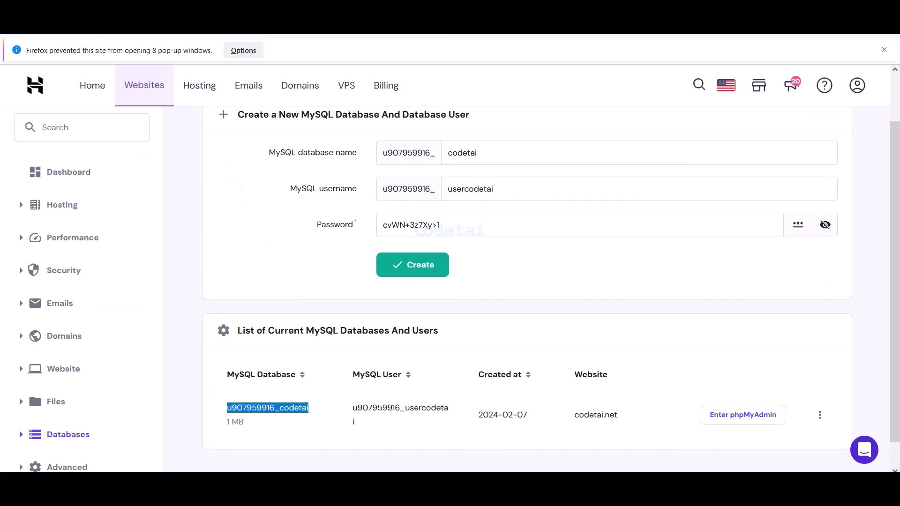
pyautogui.scroll(-1, 422, 337)
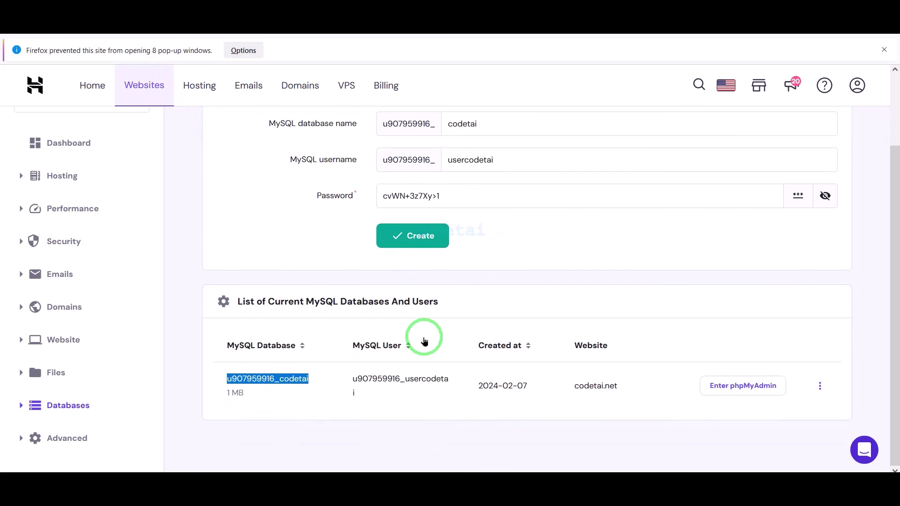
pyautogui.moveTo(367, 392); pyautogui.dragTo(341, 377)
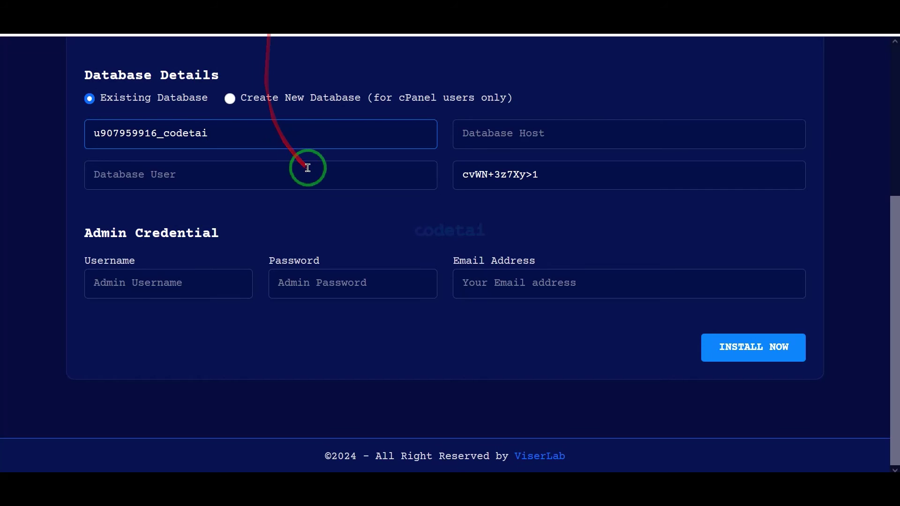
# - Paste the database user name and set localhost as the database host
pyautogui.click(295, 177)
pyautogui.hotkey('ctrl', 'v')
pyautogui.click(485, 139)
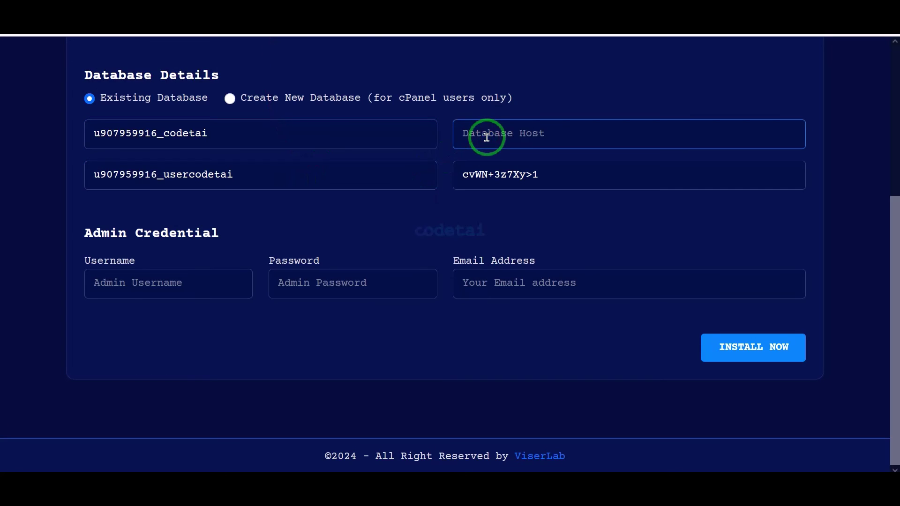
pyautogui.write('l')
pyautogui.click(485, 155)
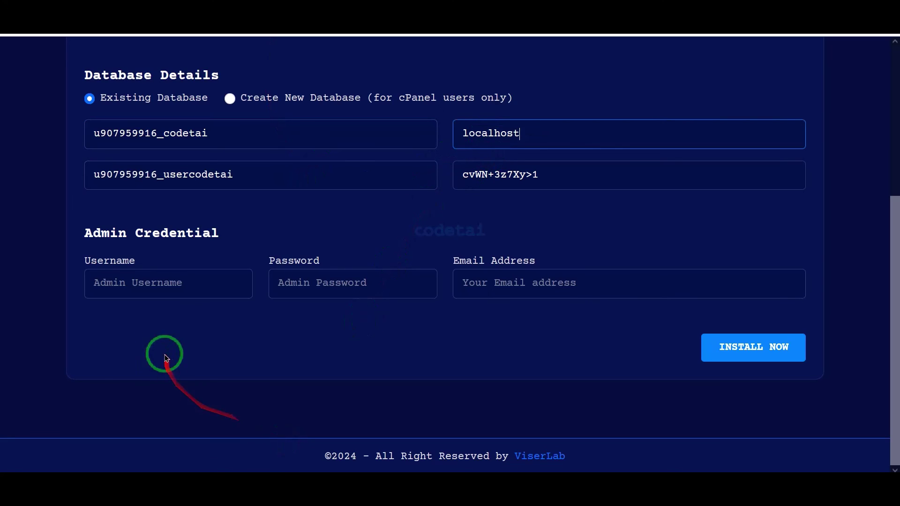
# - Enter admin username codetai, a password and admin email, then run the installation
pyautogui.click(156, 287)
pyautogui.write('codetai')
pyautogui.click(297, 283)
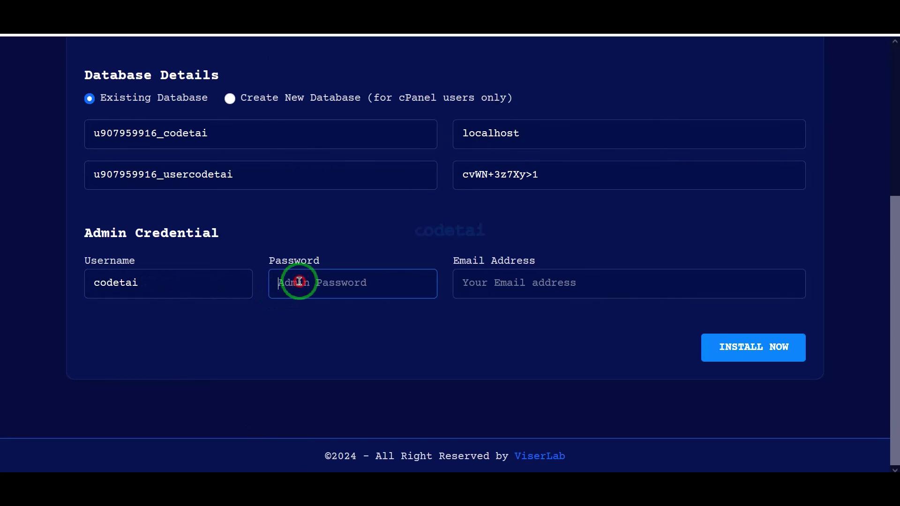
pyautogui.click(496, 277)
pyautogui.write('t')
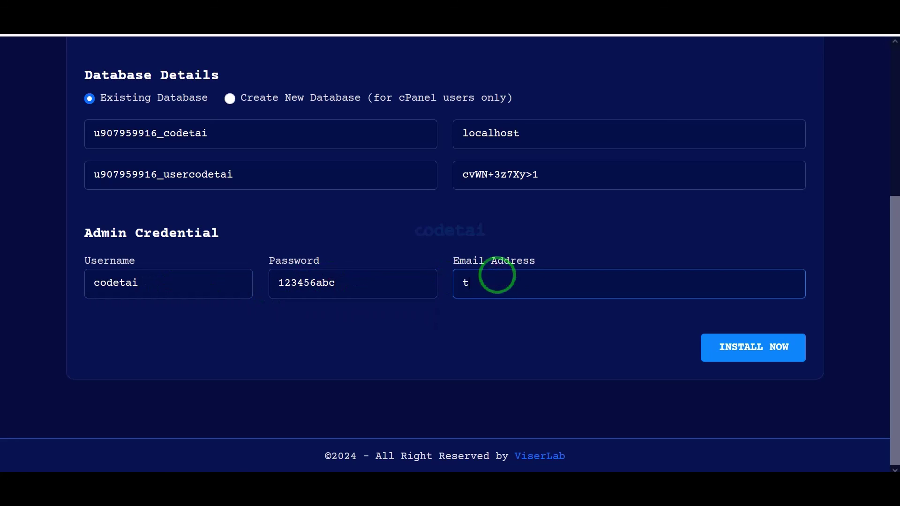
pyautogui.click(510, 305)
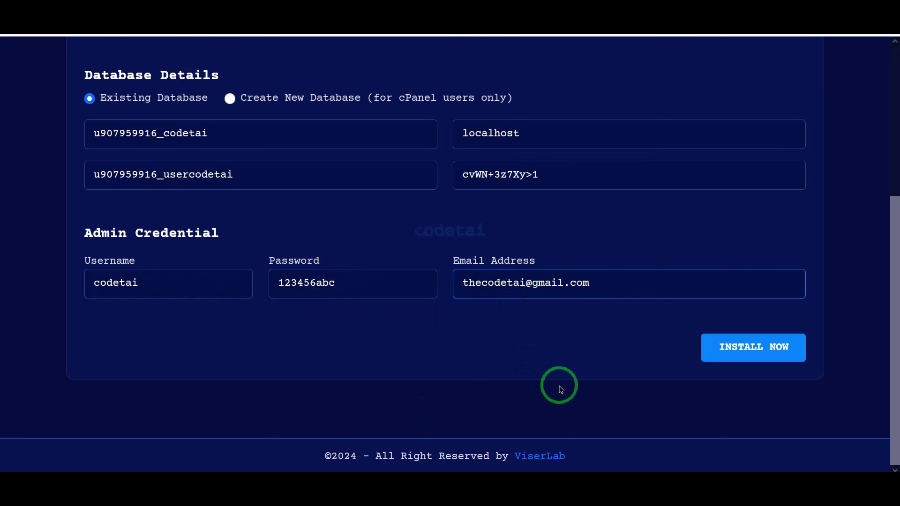
pyautogui.click(745, 347)
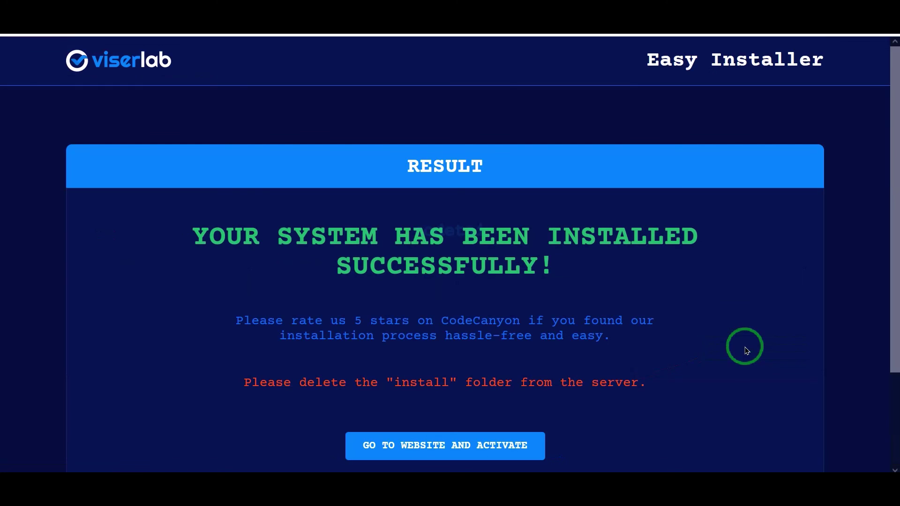
pyautogui.scroll(-2, 745, 349)
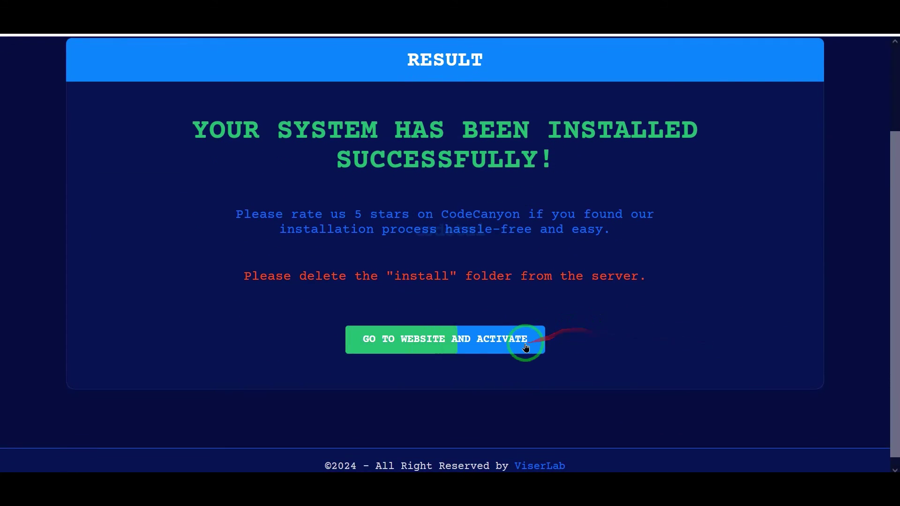
# - Go to the license activation page and copy the purchase code from the license certificate
pyautogui.click(525, 347)
pyautogui.scroll(-2, 525, 344)
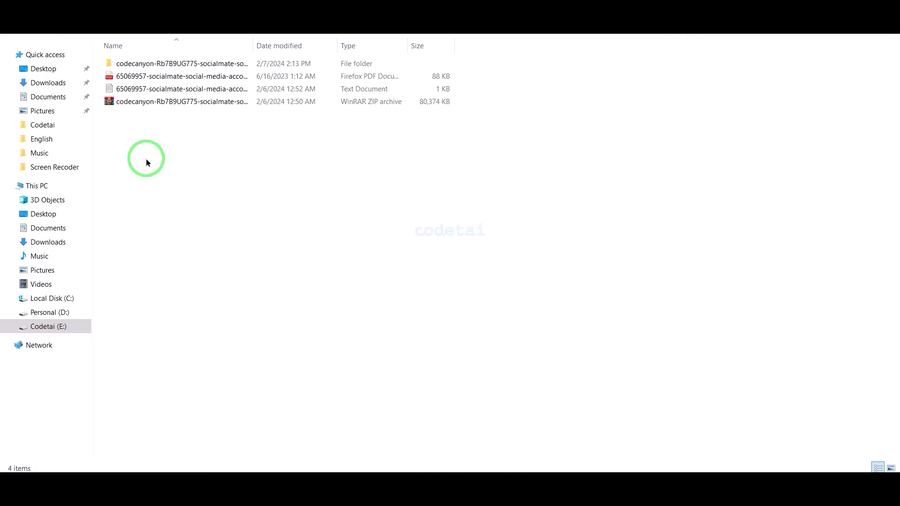
pyautogui.doubleClick(174, 88)
pyautogui.moveTo(187, 289); pyautogui.dragTo(19, 288)
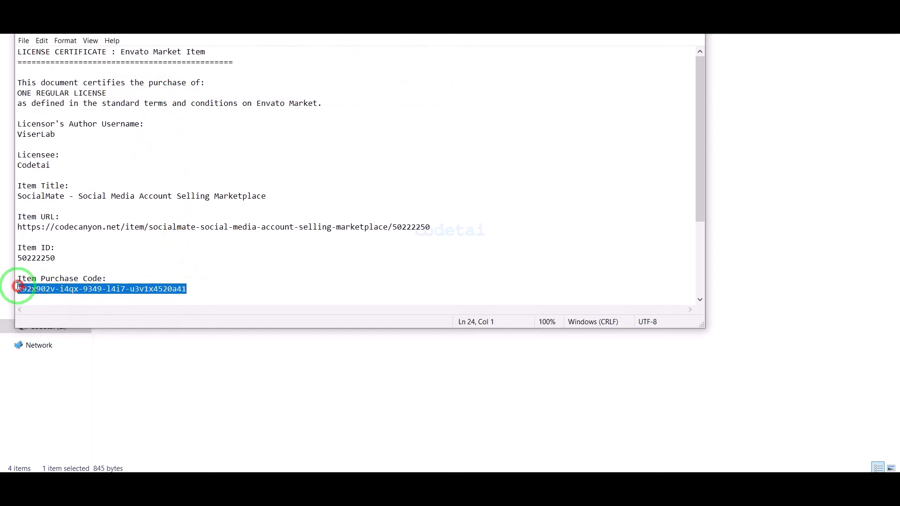
pyautogui.rightClick(16, 290)
pyautogui.click(41, 319)
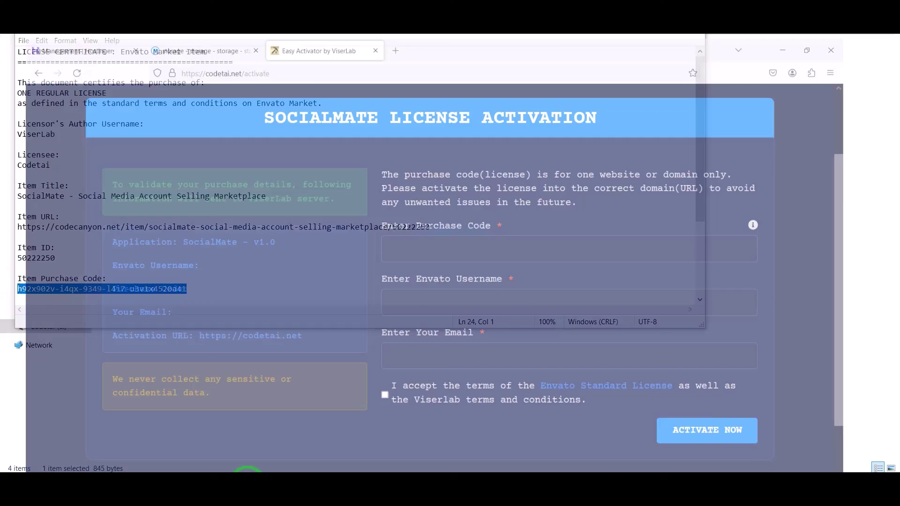
# - Fill in the purchase code, Envato username codetai and email, and accept the license terms
pyautogui.click(462, 225)
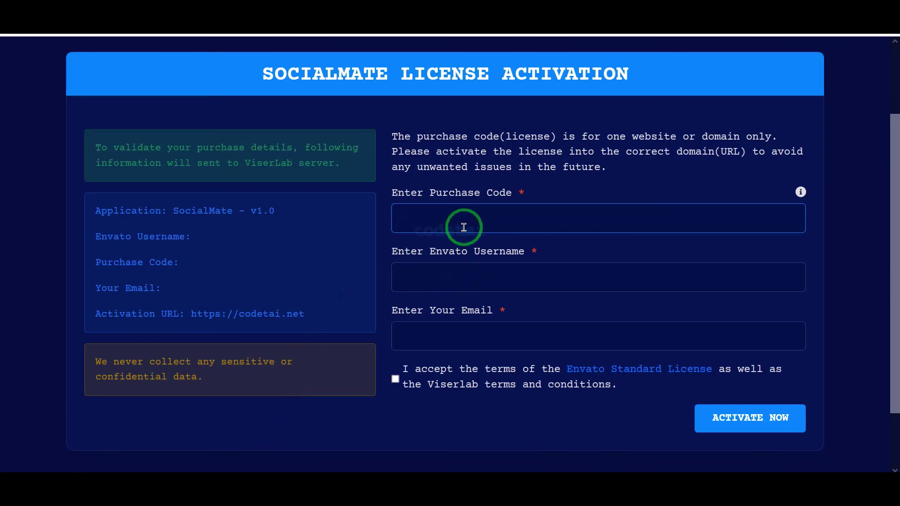
pyautogui.hotkey('ctrl', 'v')
pyautogui.click(435, 268)
pyautogui.write('codetai')
pyautogui.click(450, 332)
pyautogui.write('the')
pyautogui.click(450, 356)
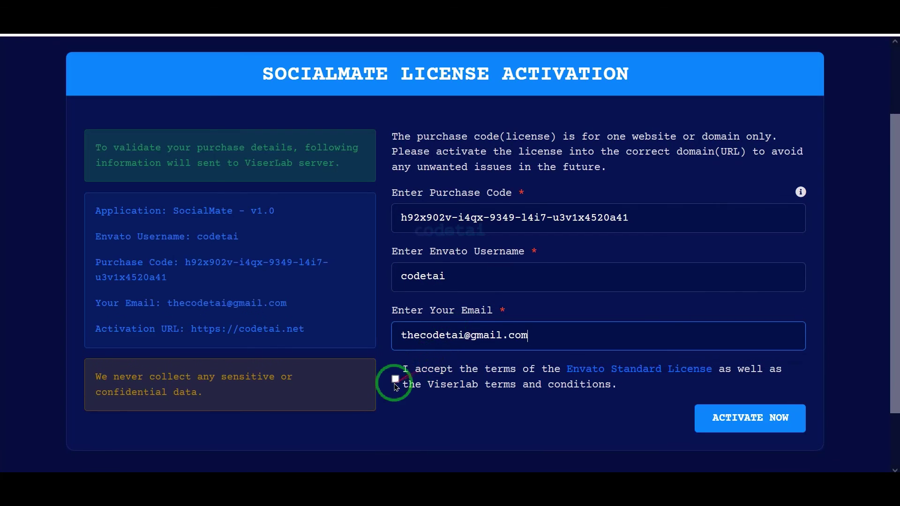
pyautogui.click(395, 379)
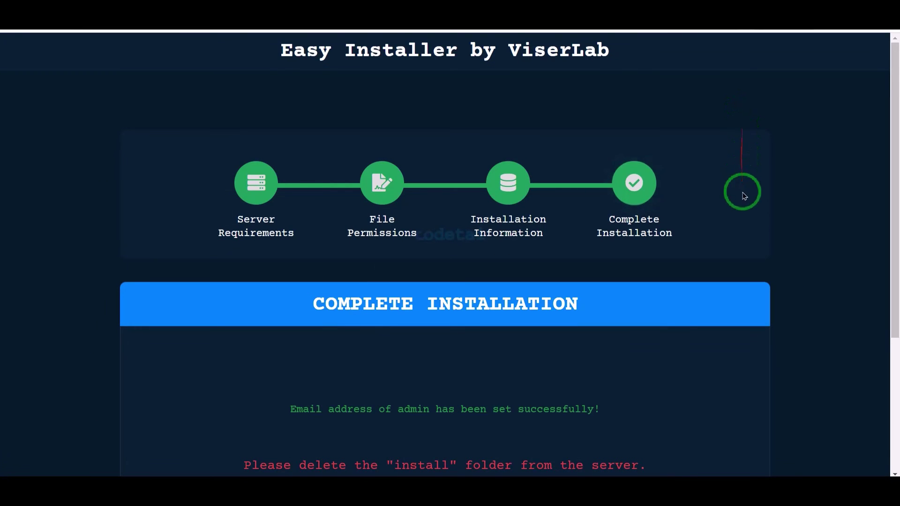
pyautogui.scroll(-3, 735, 233)
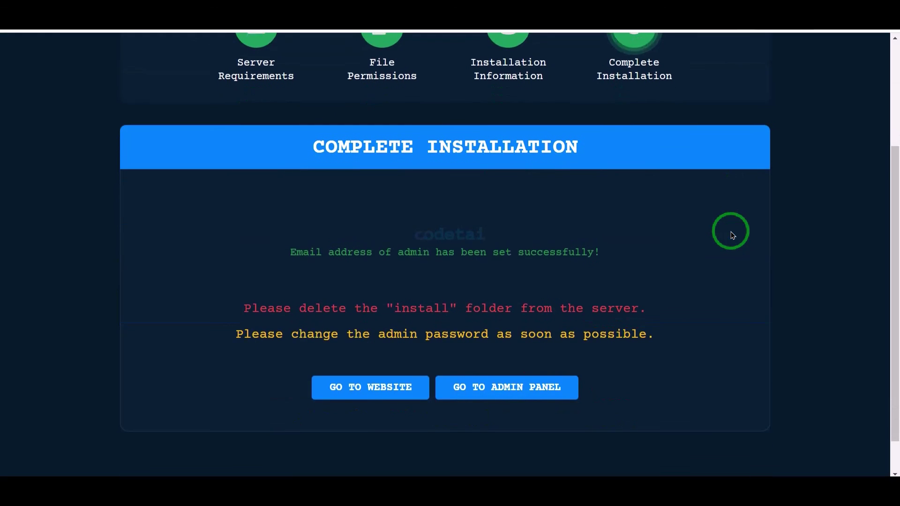
# - Scroll through the live SocialMate homepage to check it
pyautogui.scroll(-1, 732, 236)
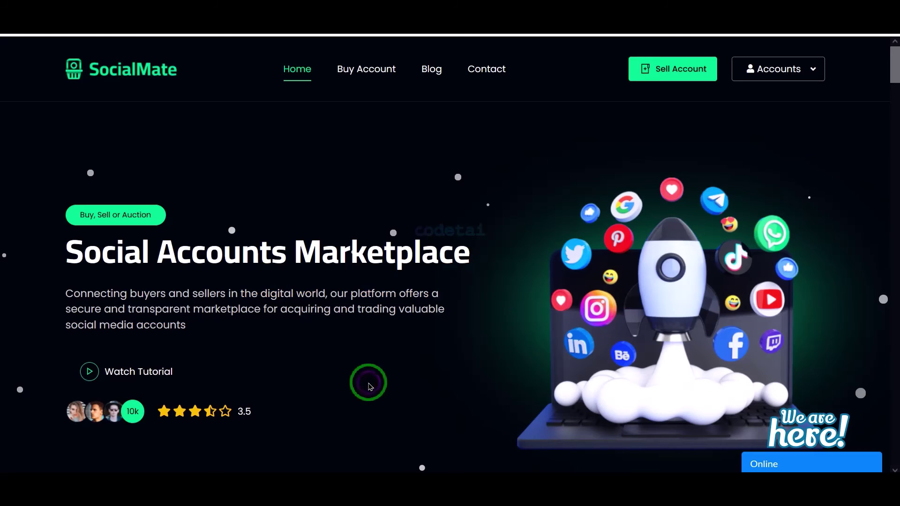
pyautogui.scroll(-10, 368, 381)
pyautogui.scroll(-15, 368, 386)
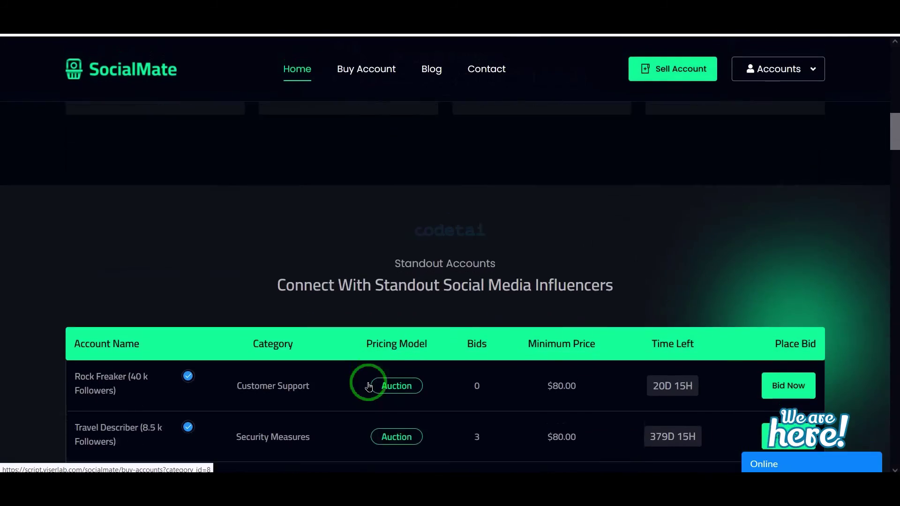
pyautogui.scroll(-15, 368, 386)
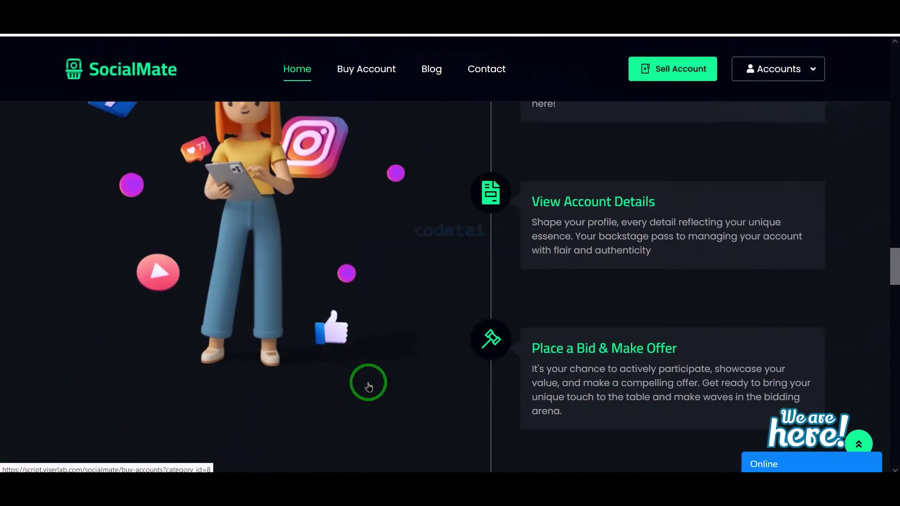
pyautogui.scroll(-12, 368, 382)
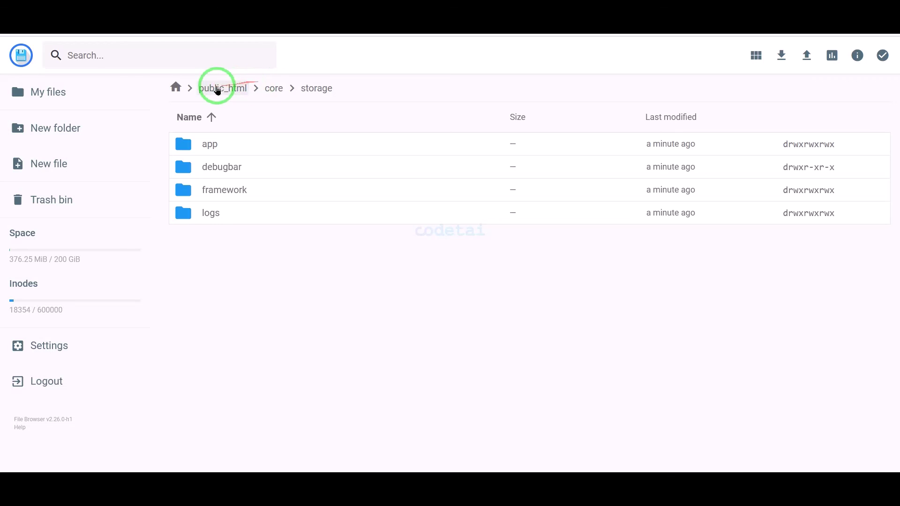
# - Permanently delete the install folder from public_html, then log in to the admin dashboard
pyautogui.click(217, 90)
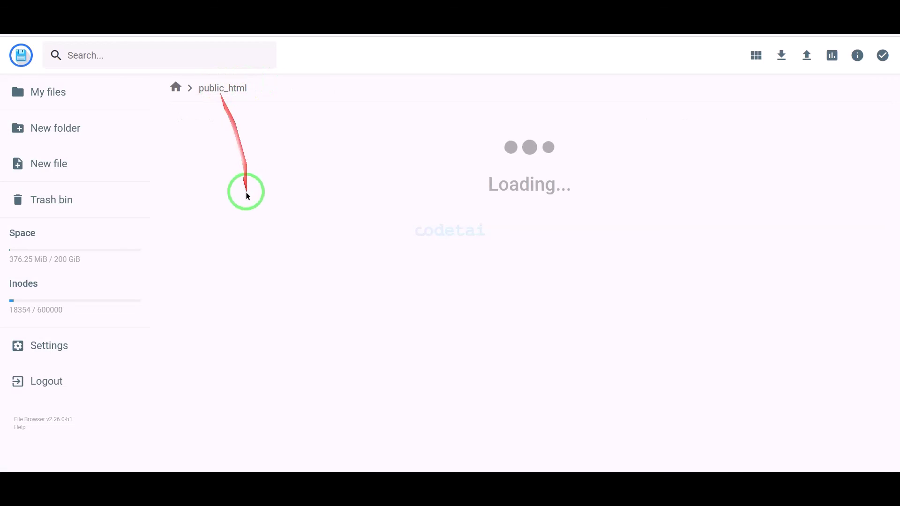
pyautogui.click(227, 191)
pyautogui.click(732, 56)
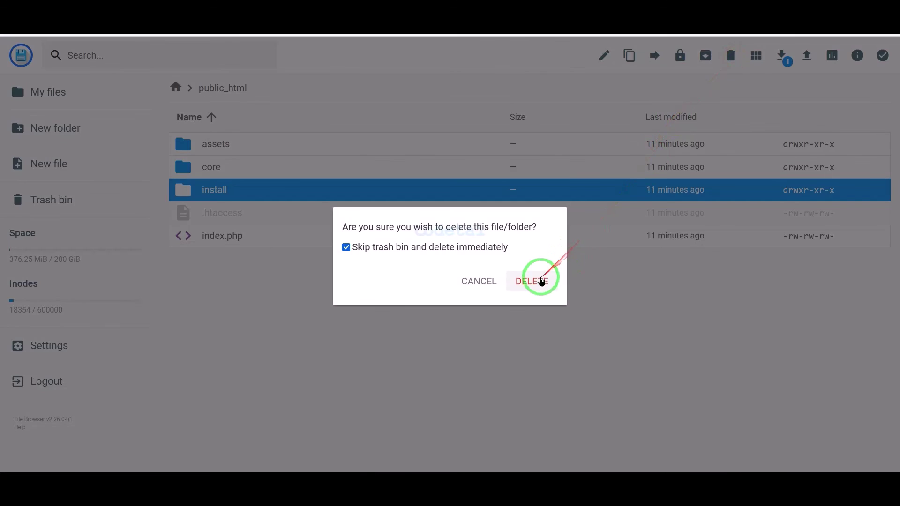
pyautogui.click(538, 279)
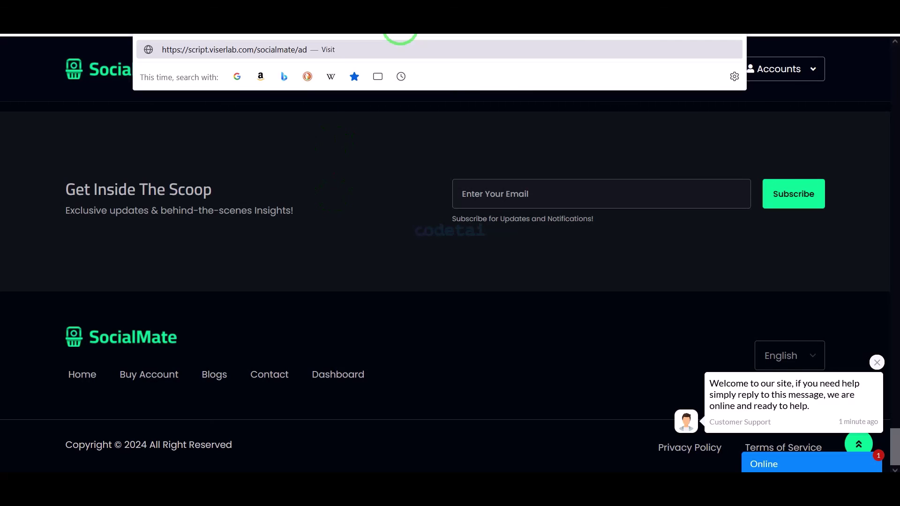
pyautogui.press('Return')
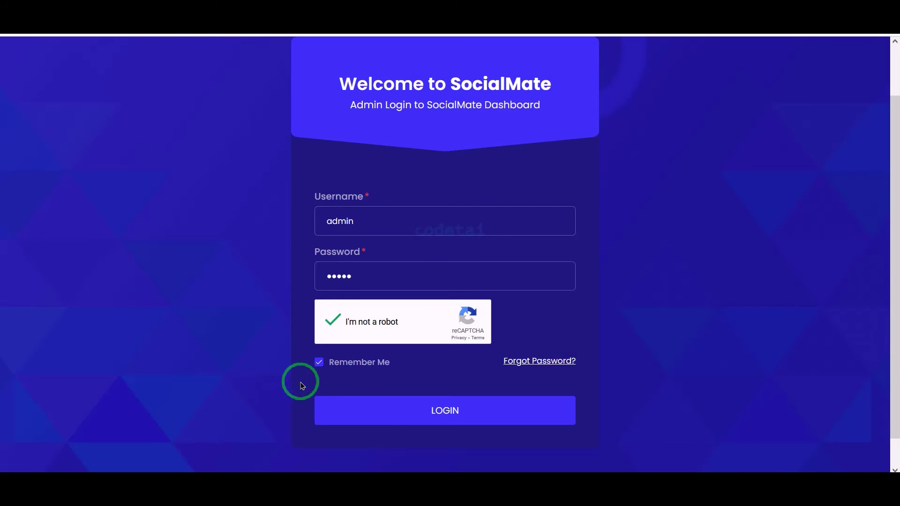
pyautogui.click(437, 415)
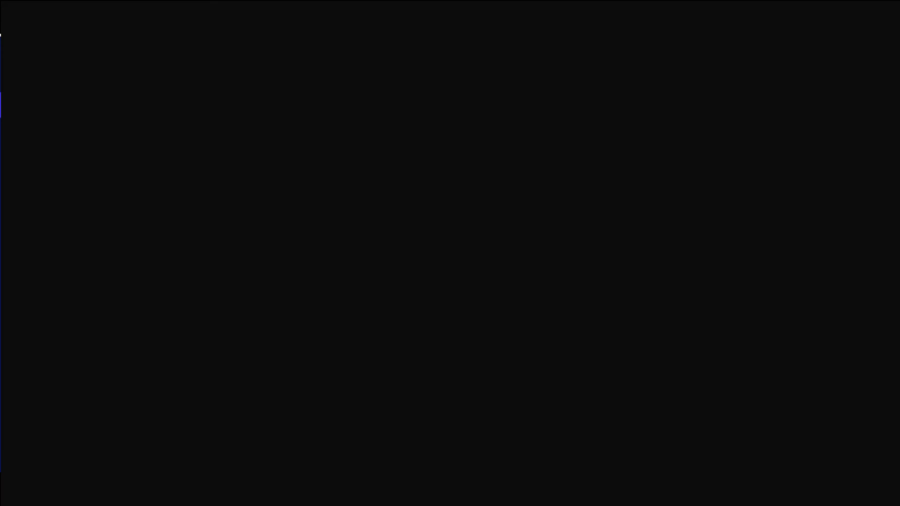
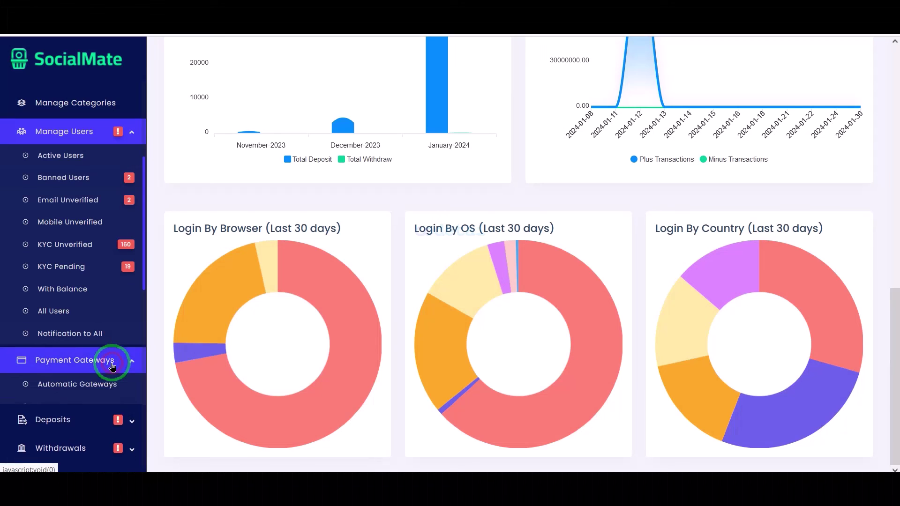
# - Expand the Deposits, Support Ticket and Report menus in the sidebar
pyautogui.scroll(-5, 113, 361)
pyautogui.click(105, 228)
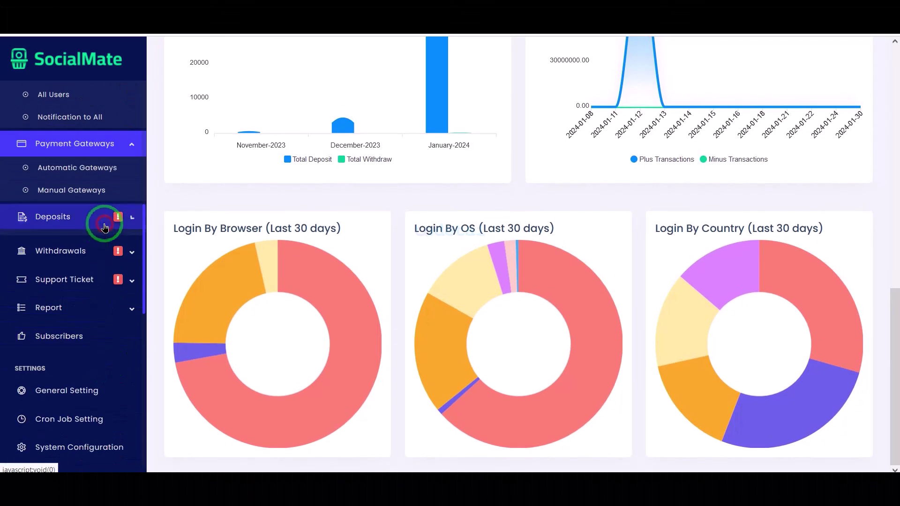
pyautogui.scroll(-5, 115, 375)
pyautogui.click(106, 253)
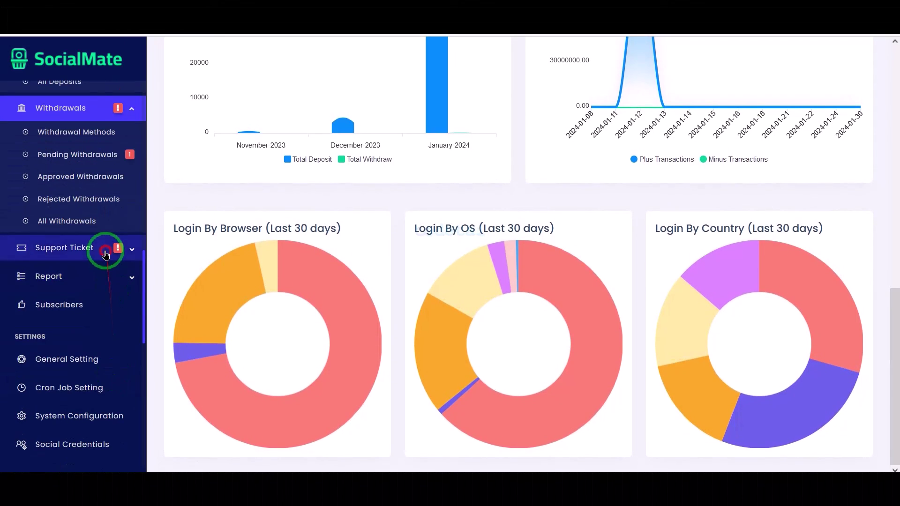
pyautogui.scroll(-2, 109, 334)
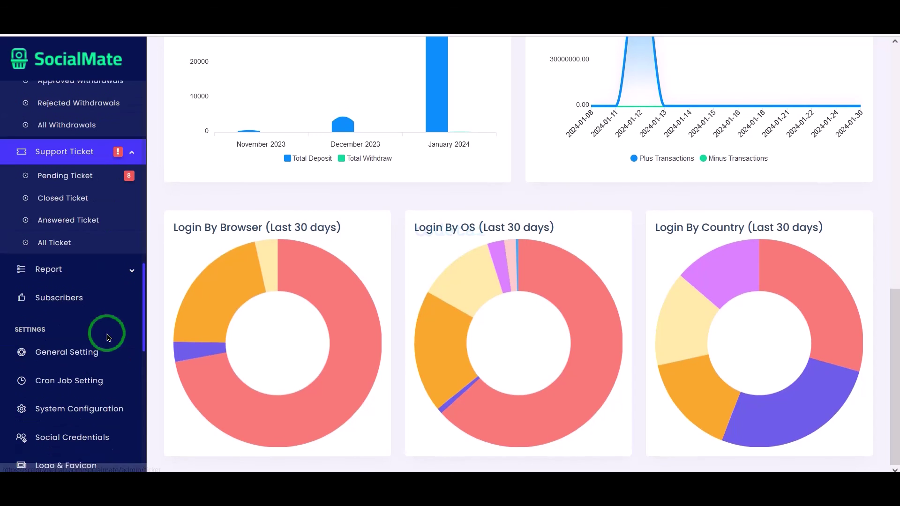
pyautogui.click(108, 265)
# - Further down the sidebar, expand the Notification Setting and Manage Section menus
pyautogui.scroll(-3, 109, 361)
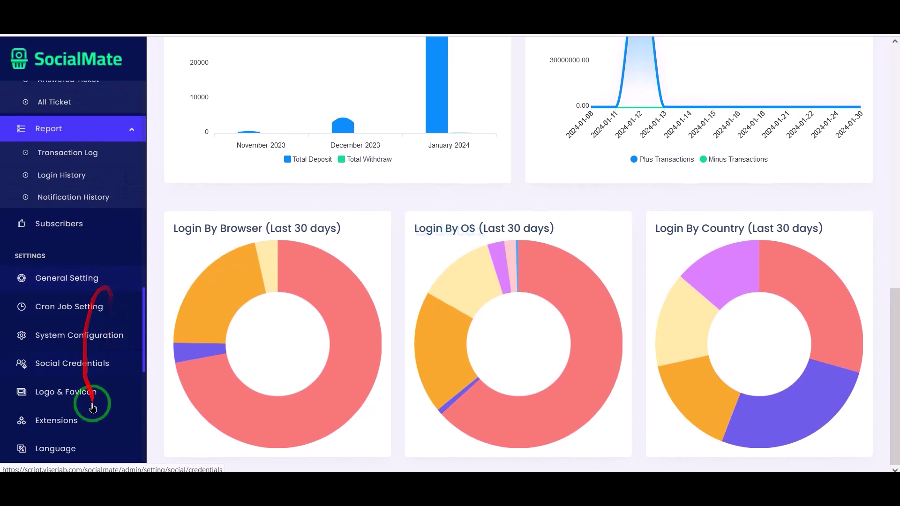
pyautogui.scroll(-4, 100, 431)
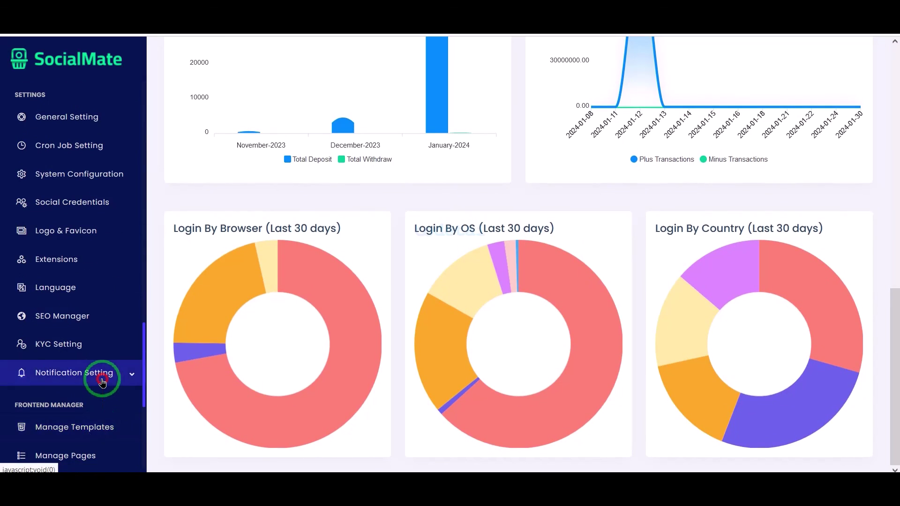
pyautogui.click(102, 381)
pyautogui.scroll(-3, 100, 377)
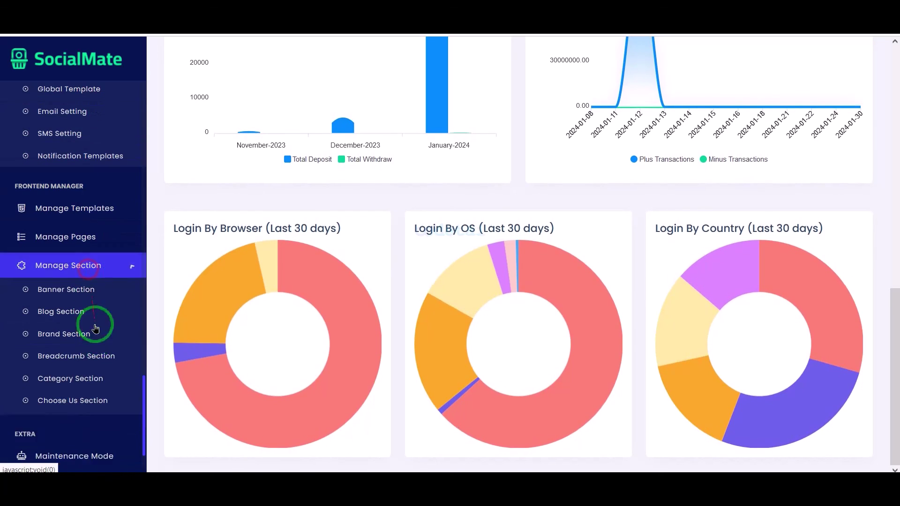
pyautogui.click(95, 329)
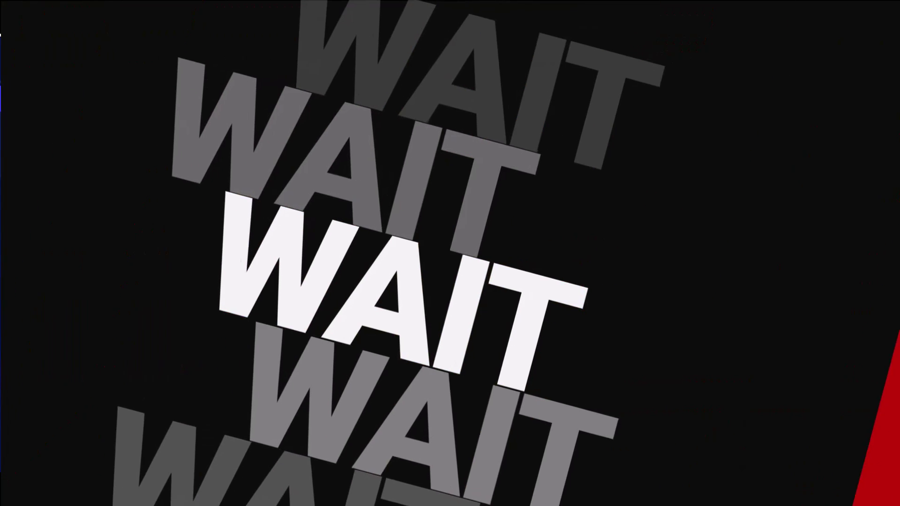